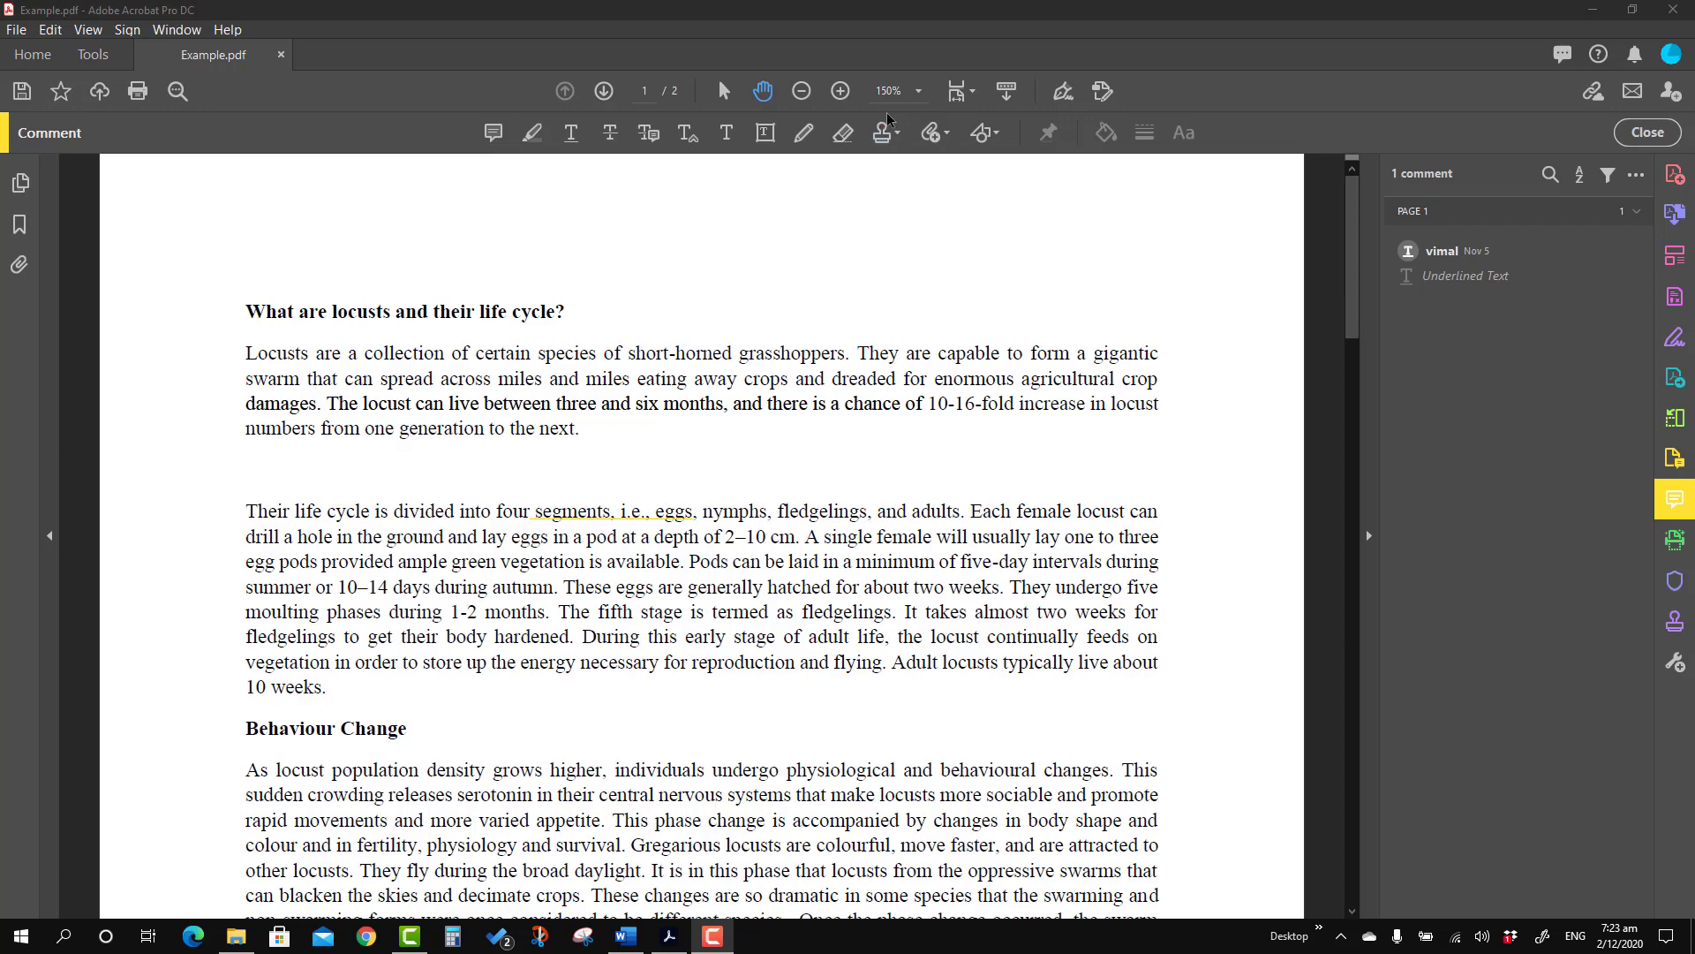
- Close the Comment toolbar, then reopen it from Tools > Comment > Open
{"action": "left_click", "coordinate": [1647, 134]}
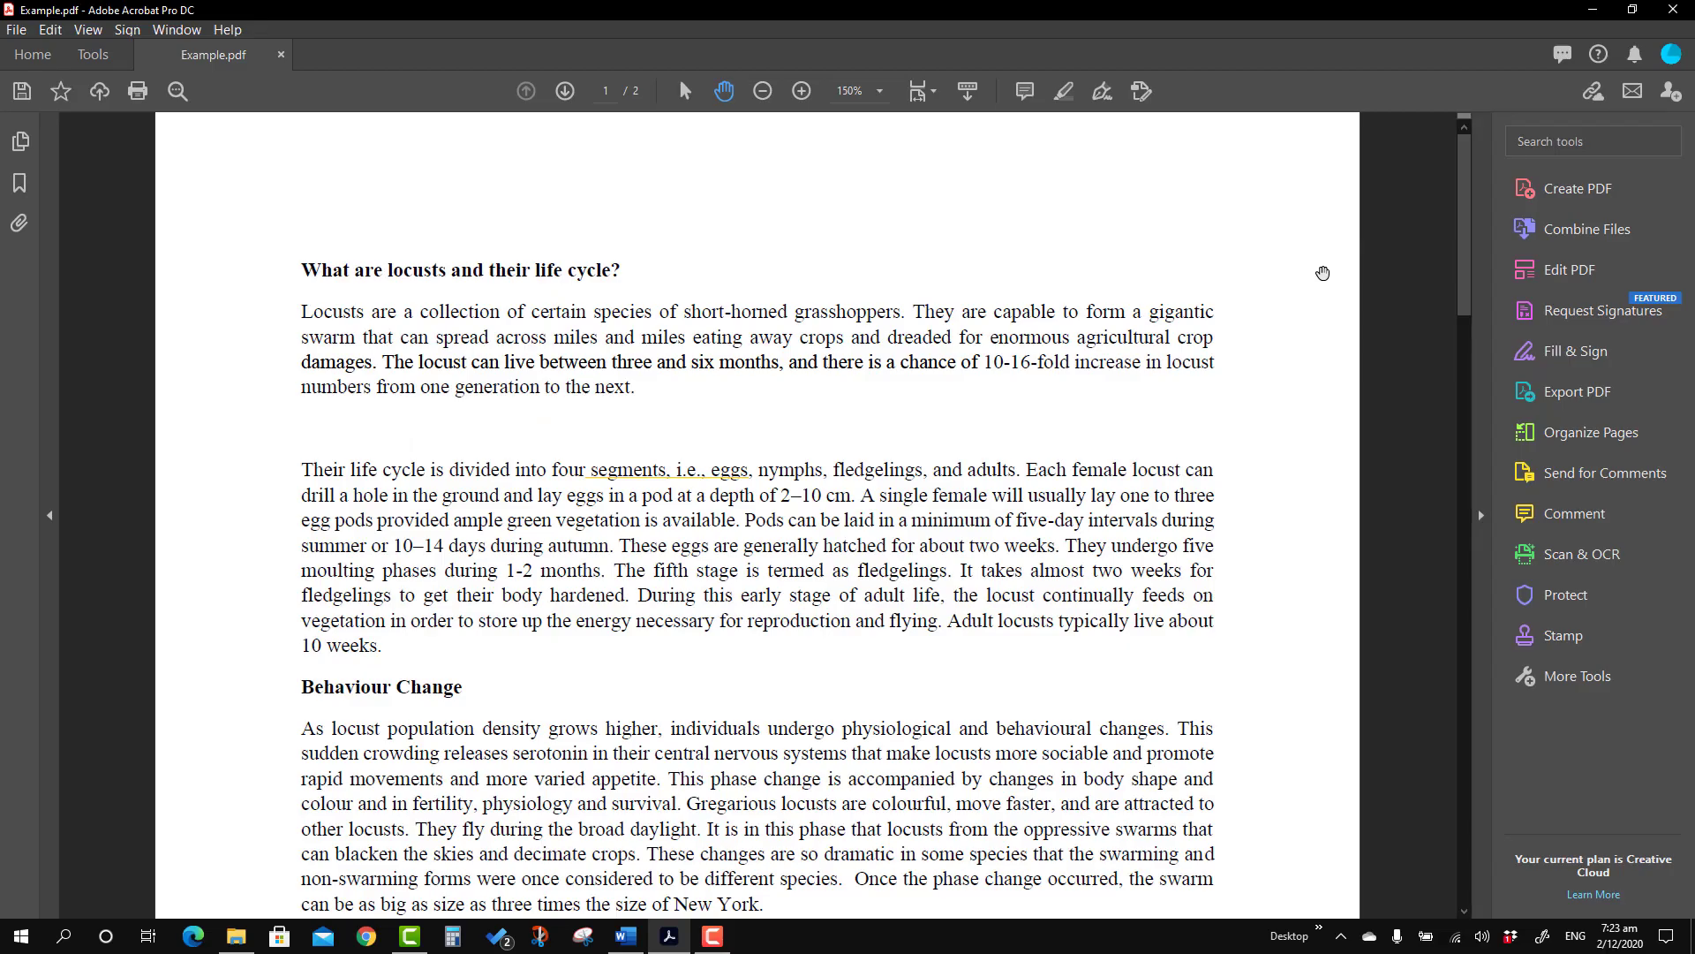
{"action": "left_click", "coordinate": [1585, 521]}
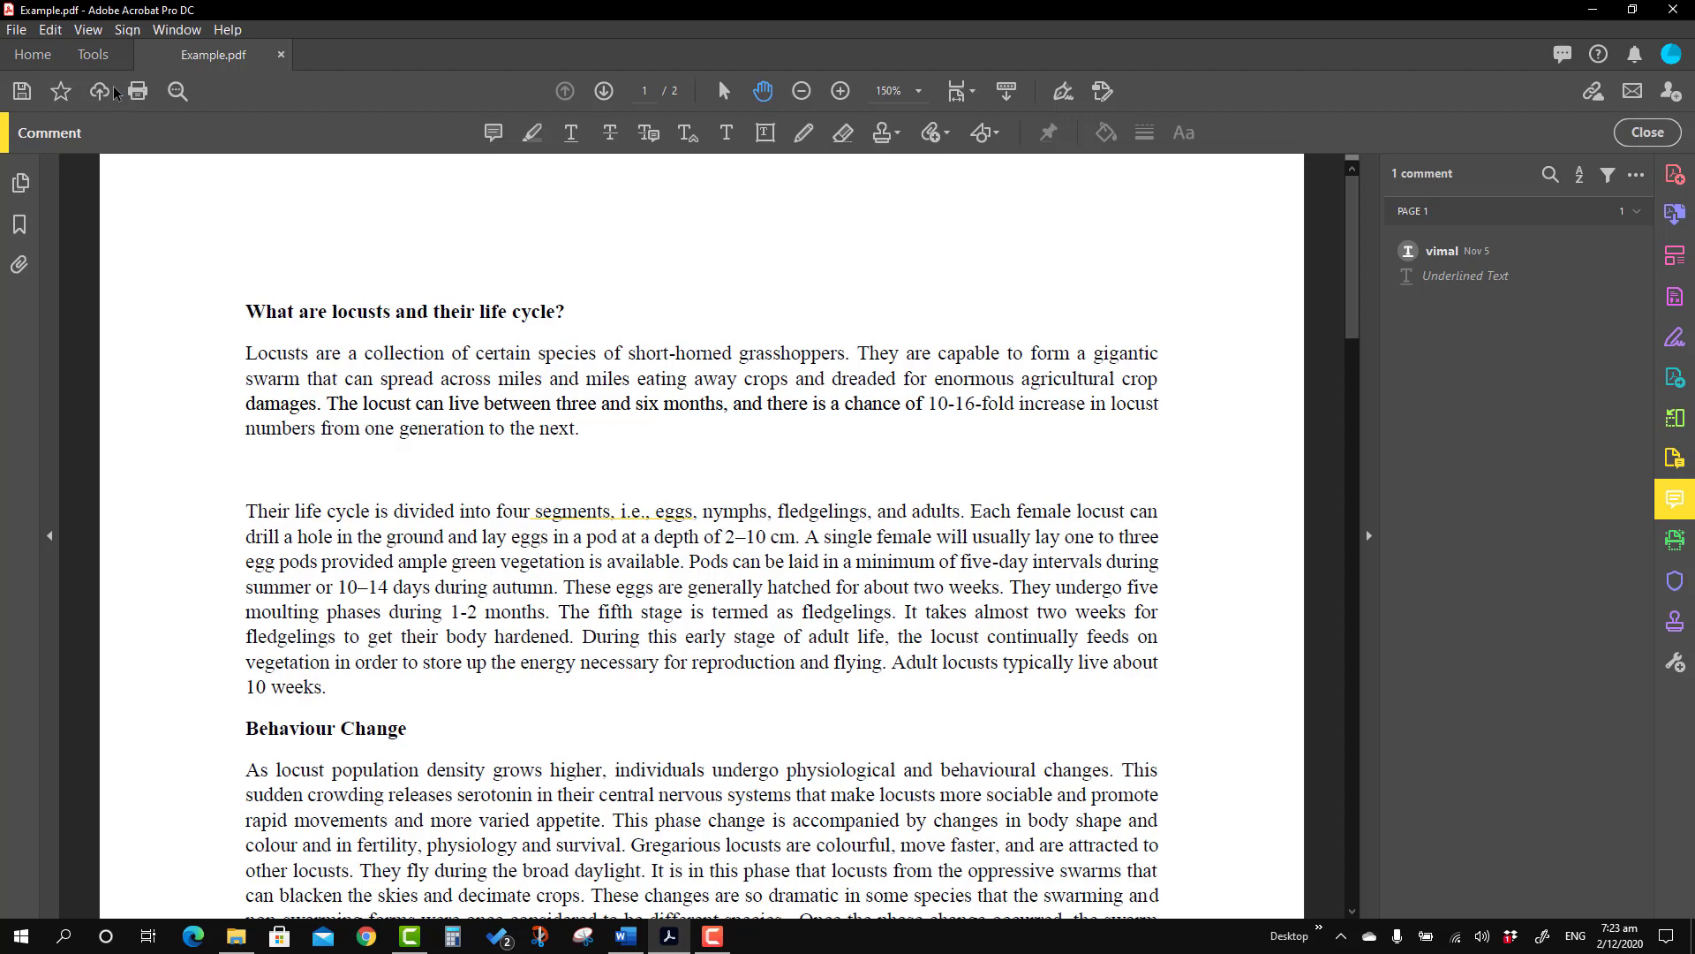
{"action": "left_click", "coordinate": [94, 56]}
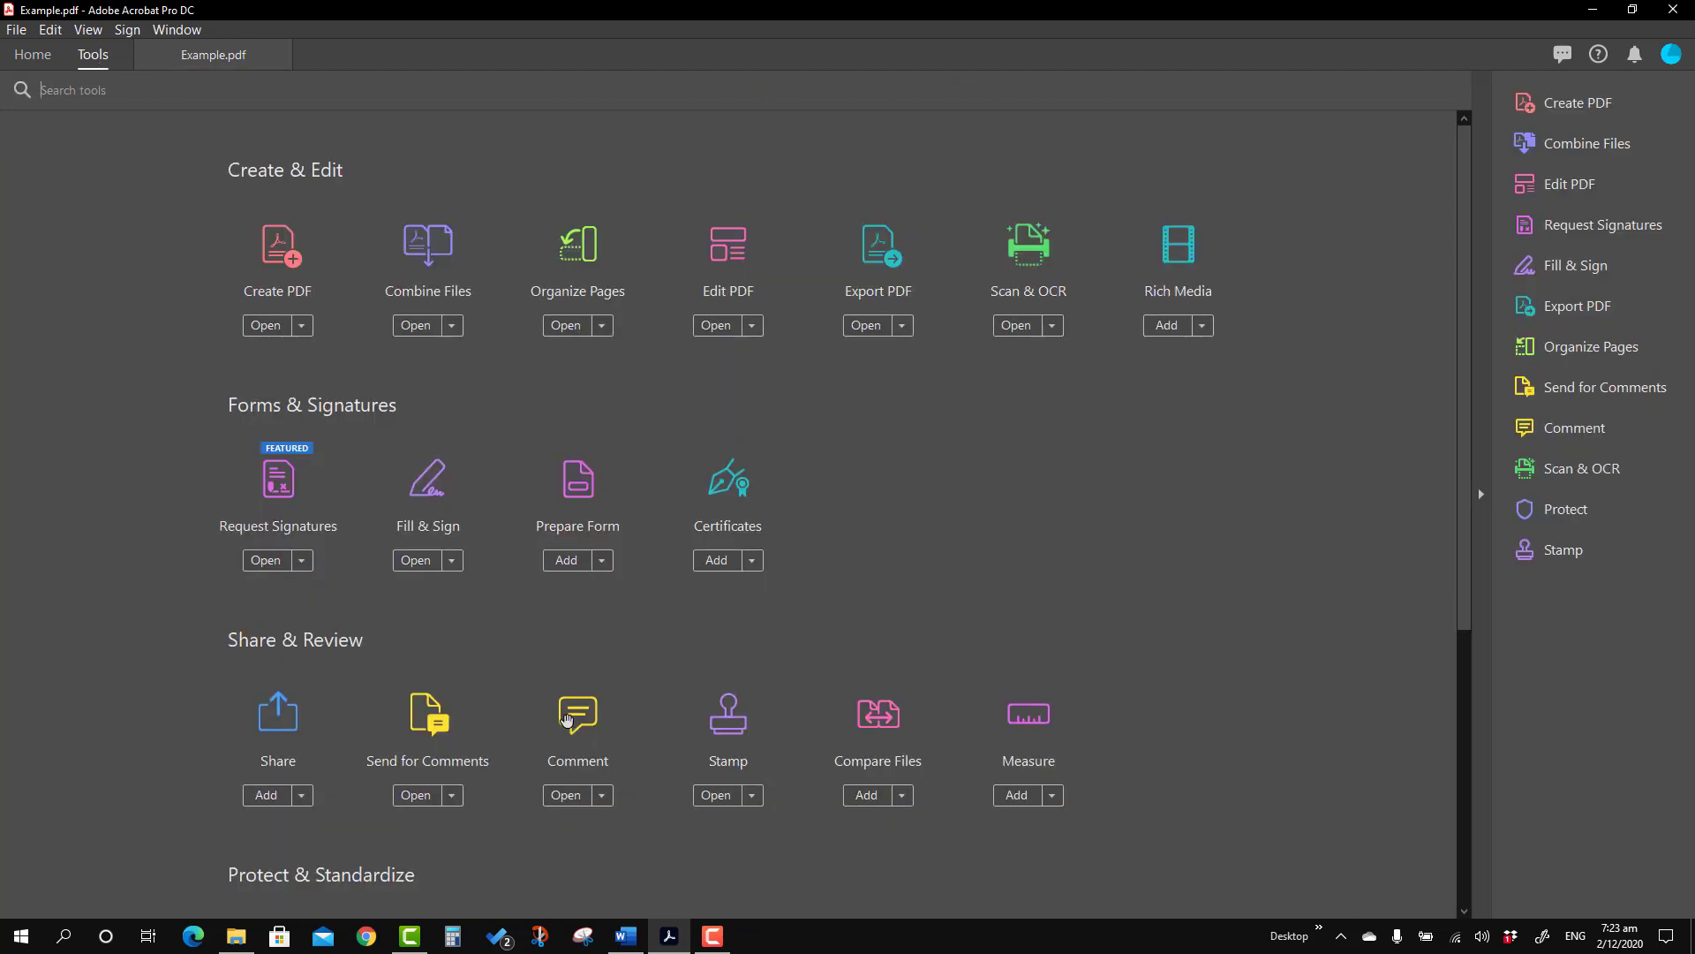
{"action": "left_click", "coordinate": [572, 719]}
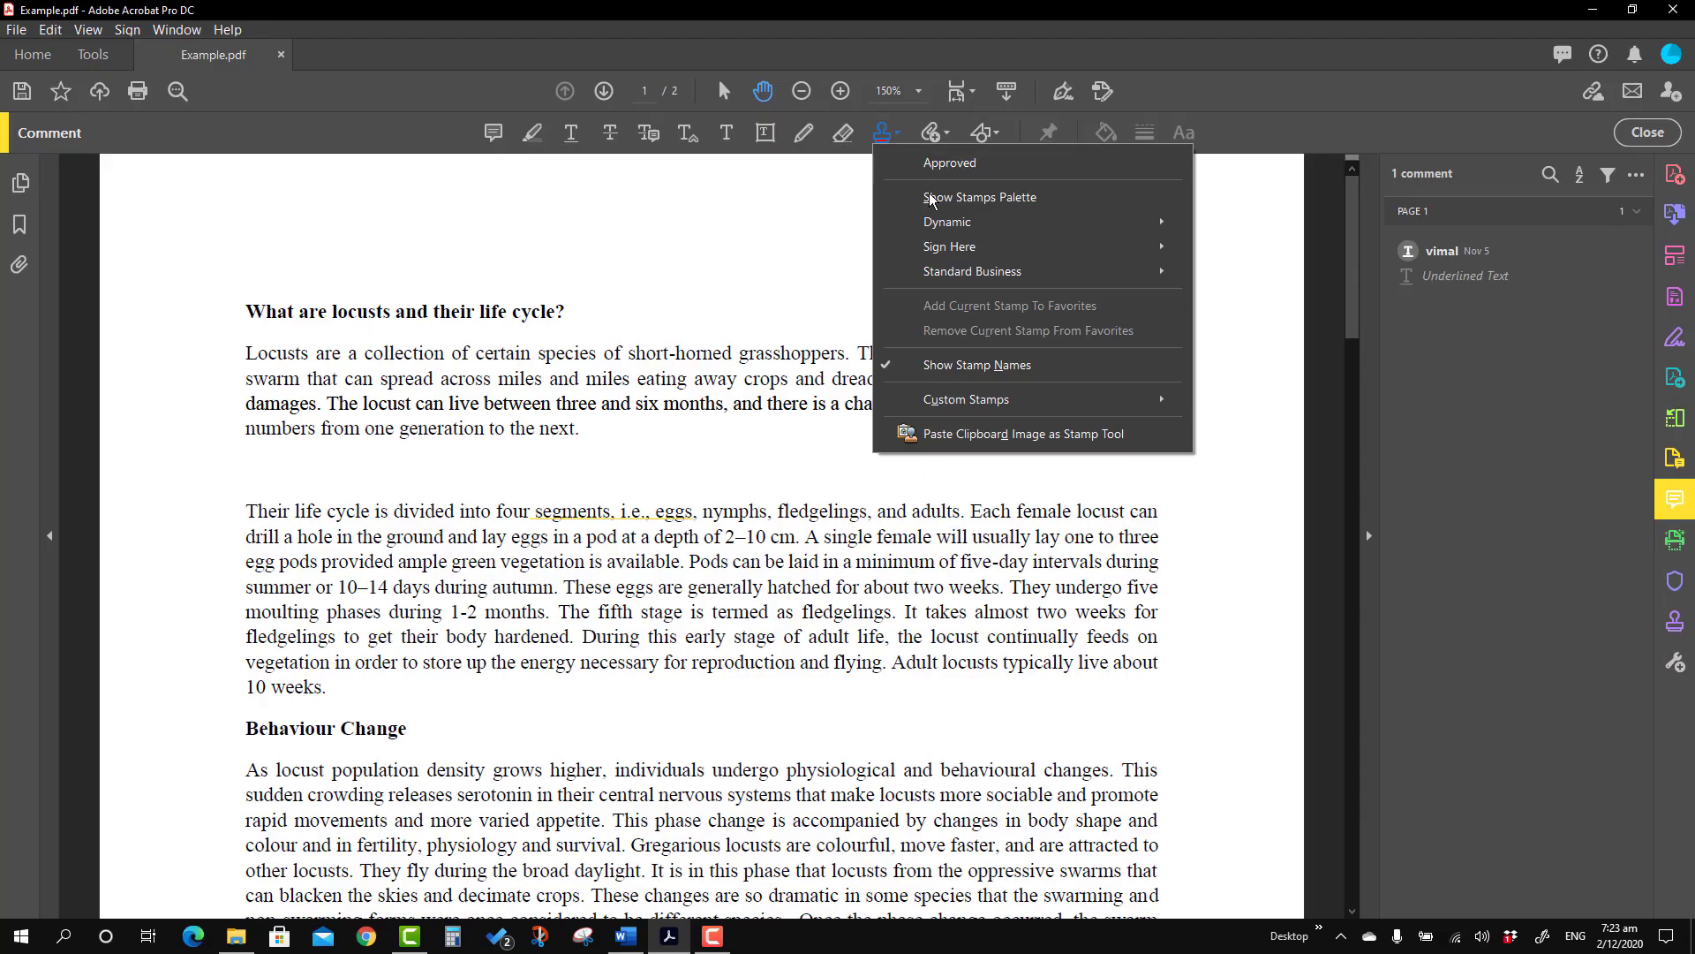
- Place Dynamic REVISED at top, SIGN HERE below paragraph one, Standard Business DRAFT at top-left
{"action": "mouse_move", "coordinate": [950, 228]}
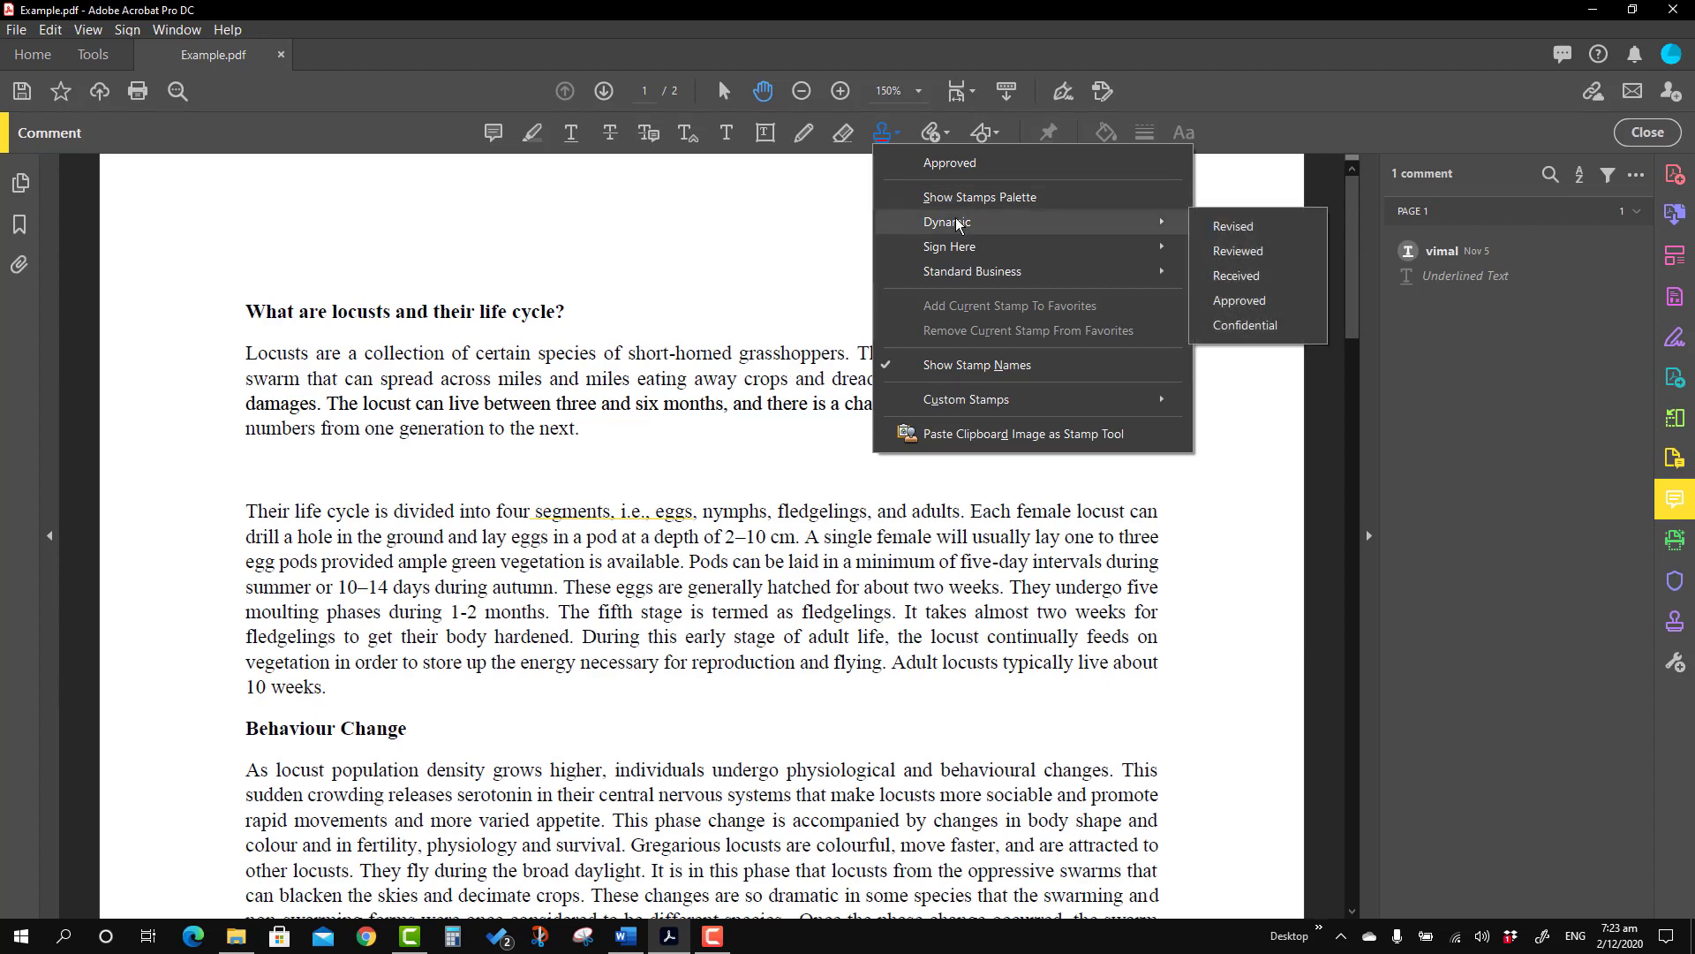
{"action": "left_click", "coordinate": [1238, 228]}
{"action": "left_click", "coordinate": [979, 250]}
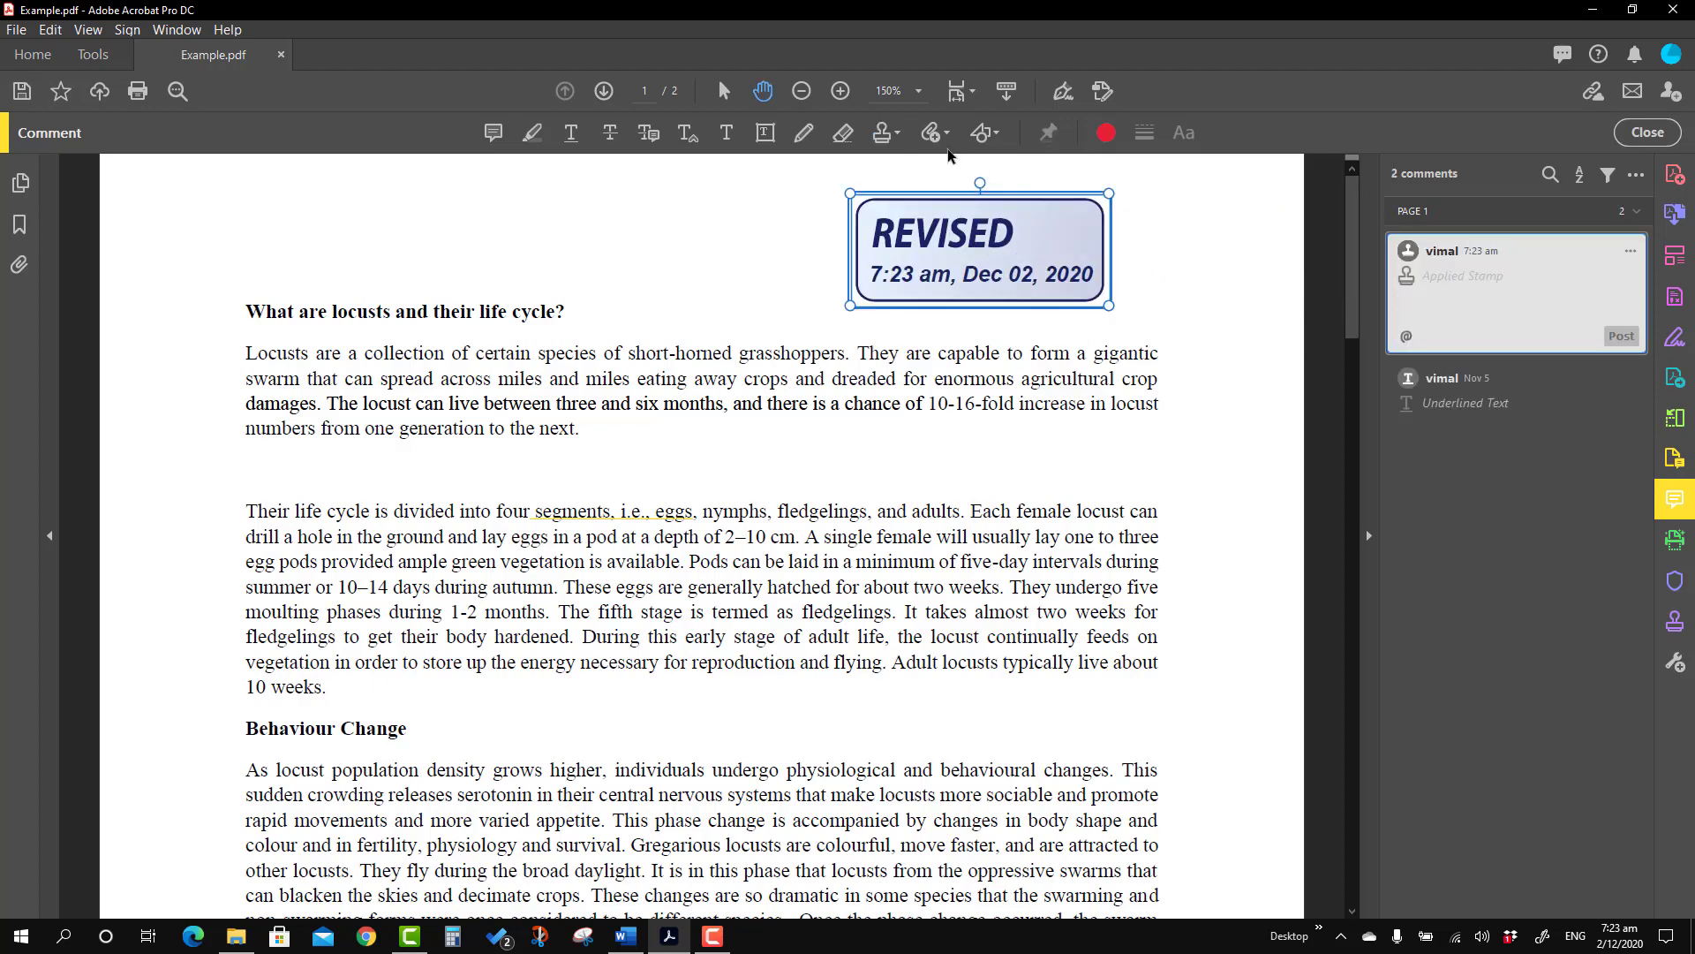
{"action": "left_click", "coordinate": [898, 134]}
{"action": "mouse_move", "coordinate": [956, 253]}
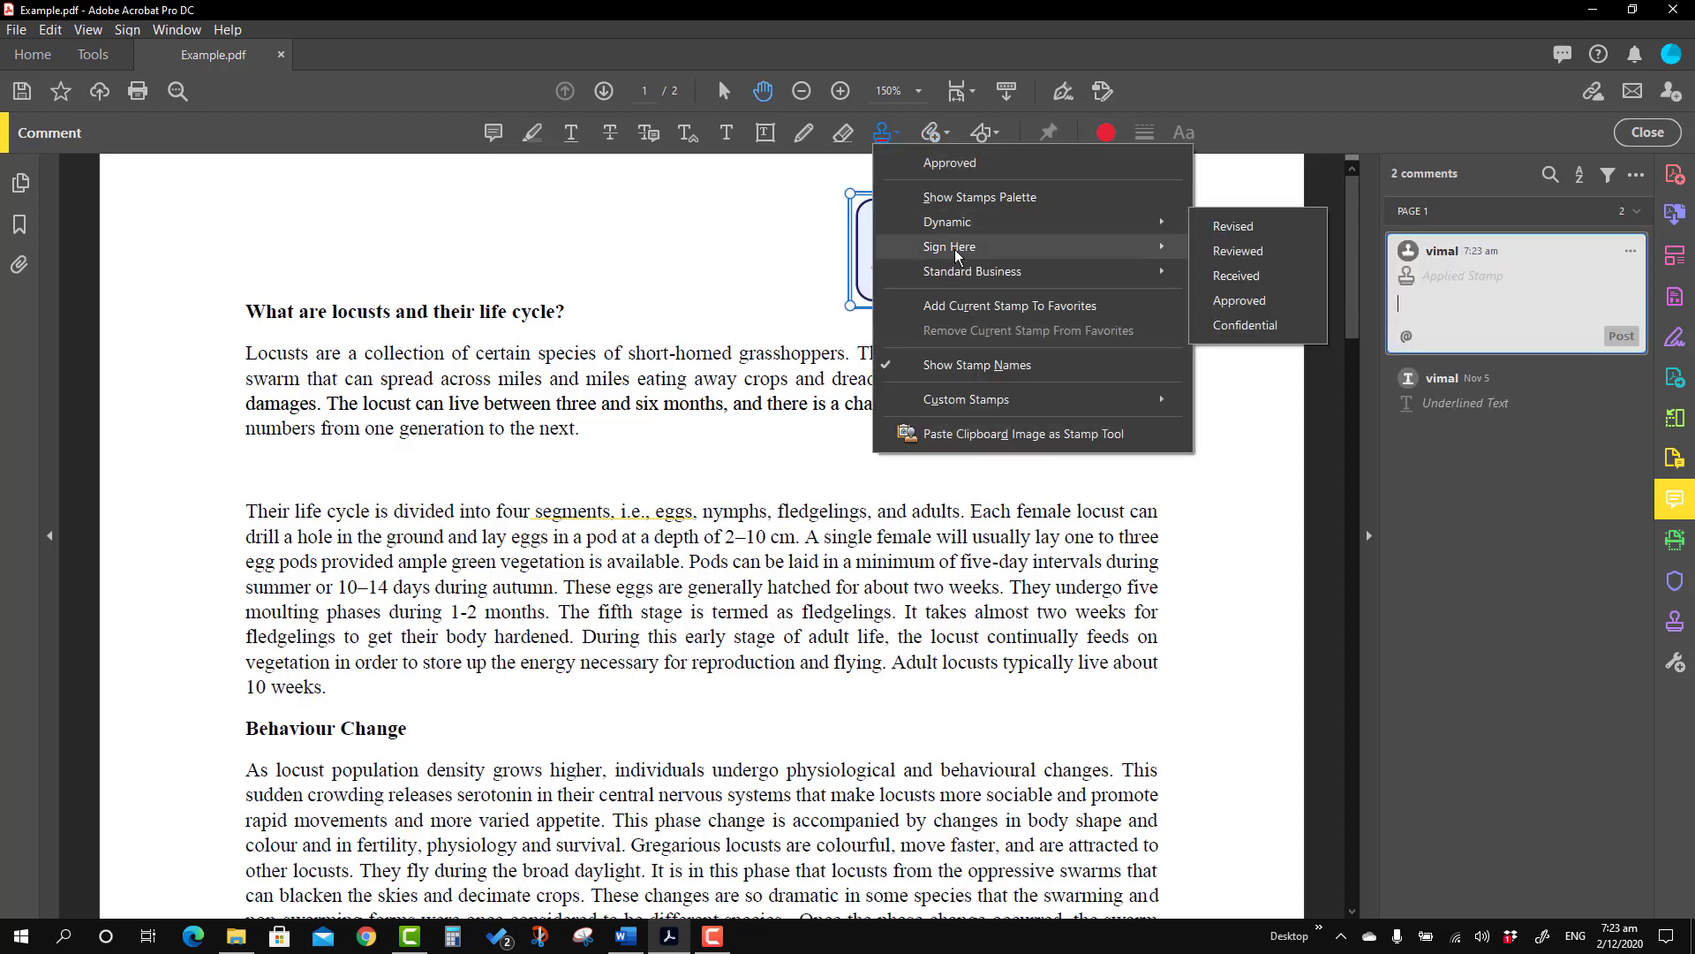
{"action": "left_click", "coordinate": [1239, 300]}
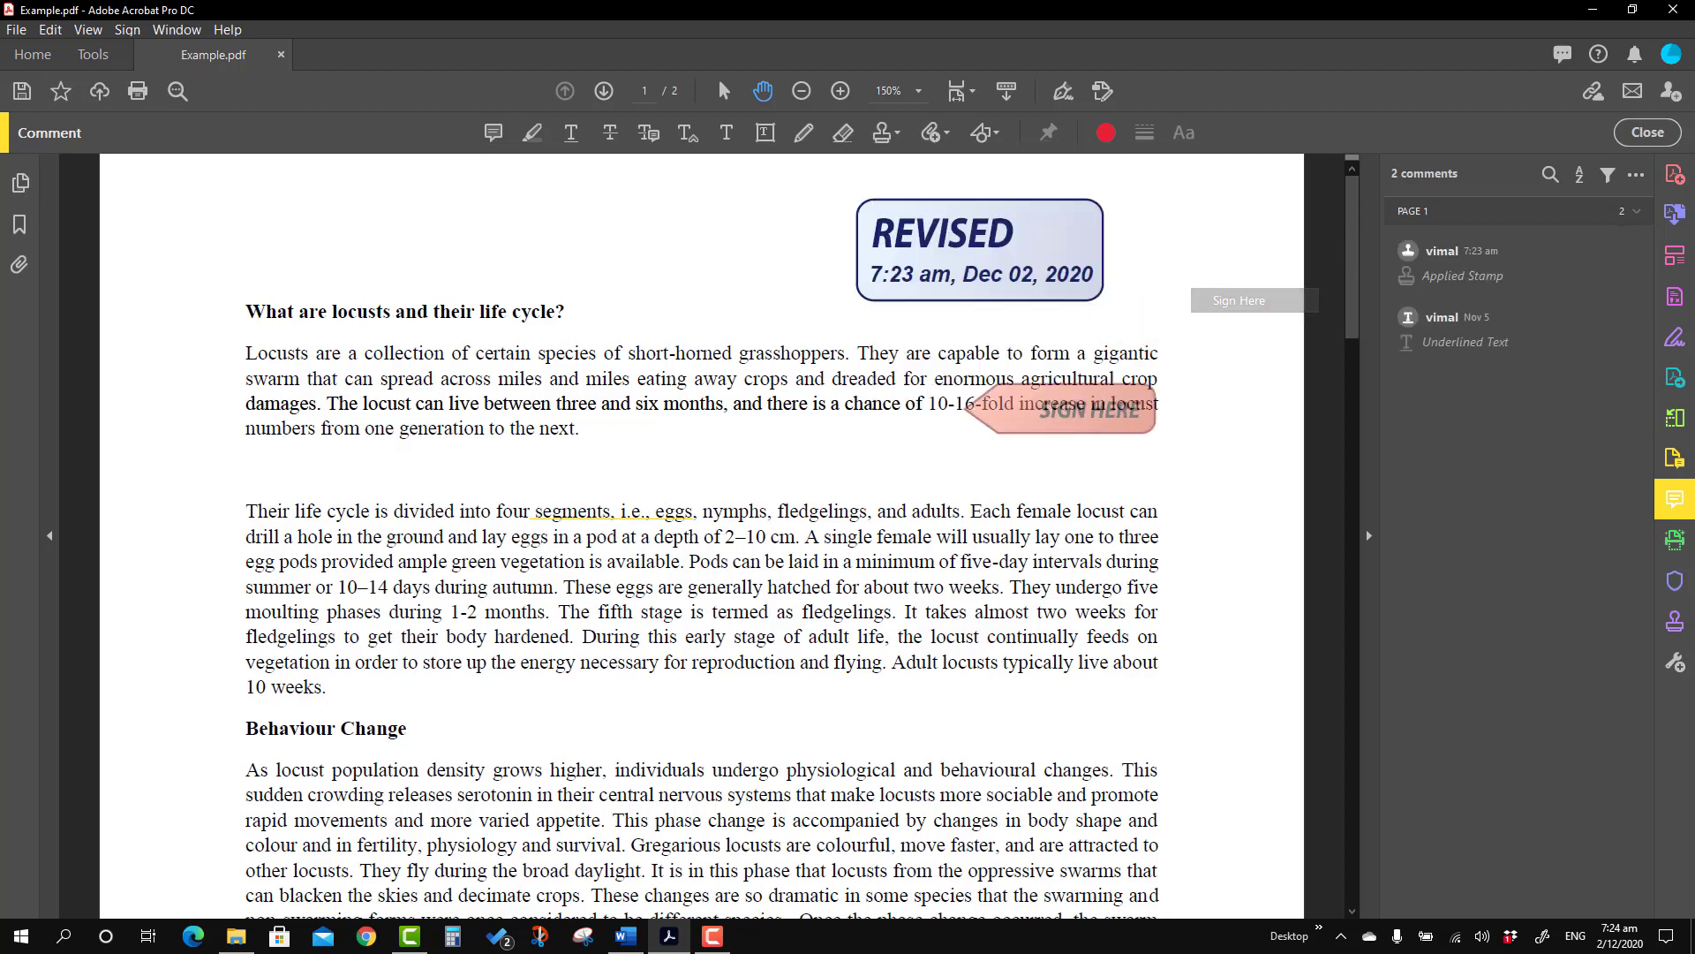
{"action": "left_click", "coordinate": [965, 457]}
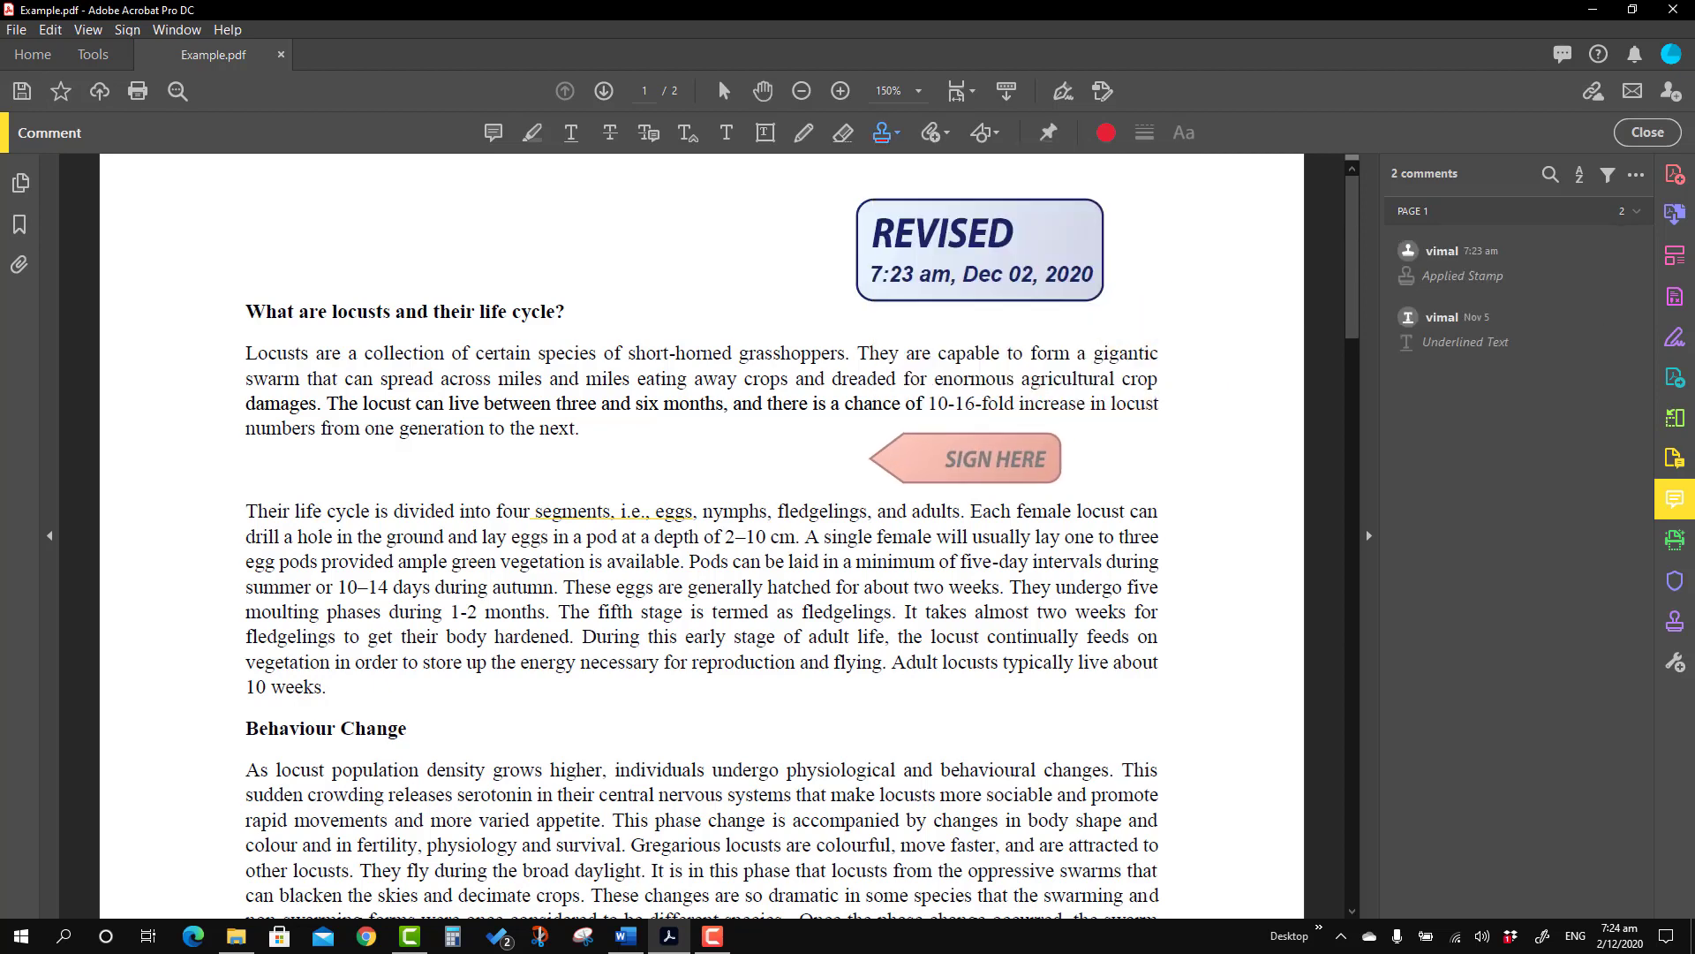
{"action": "left_click", "coordinate": [897, 135]}
{"action": "mouse_move", "coordinate": [984, 273]}
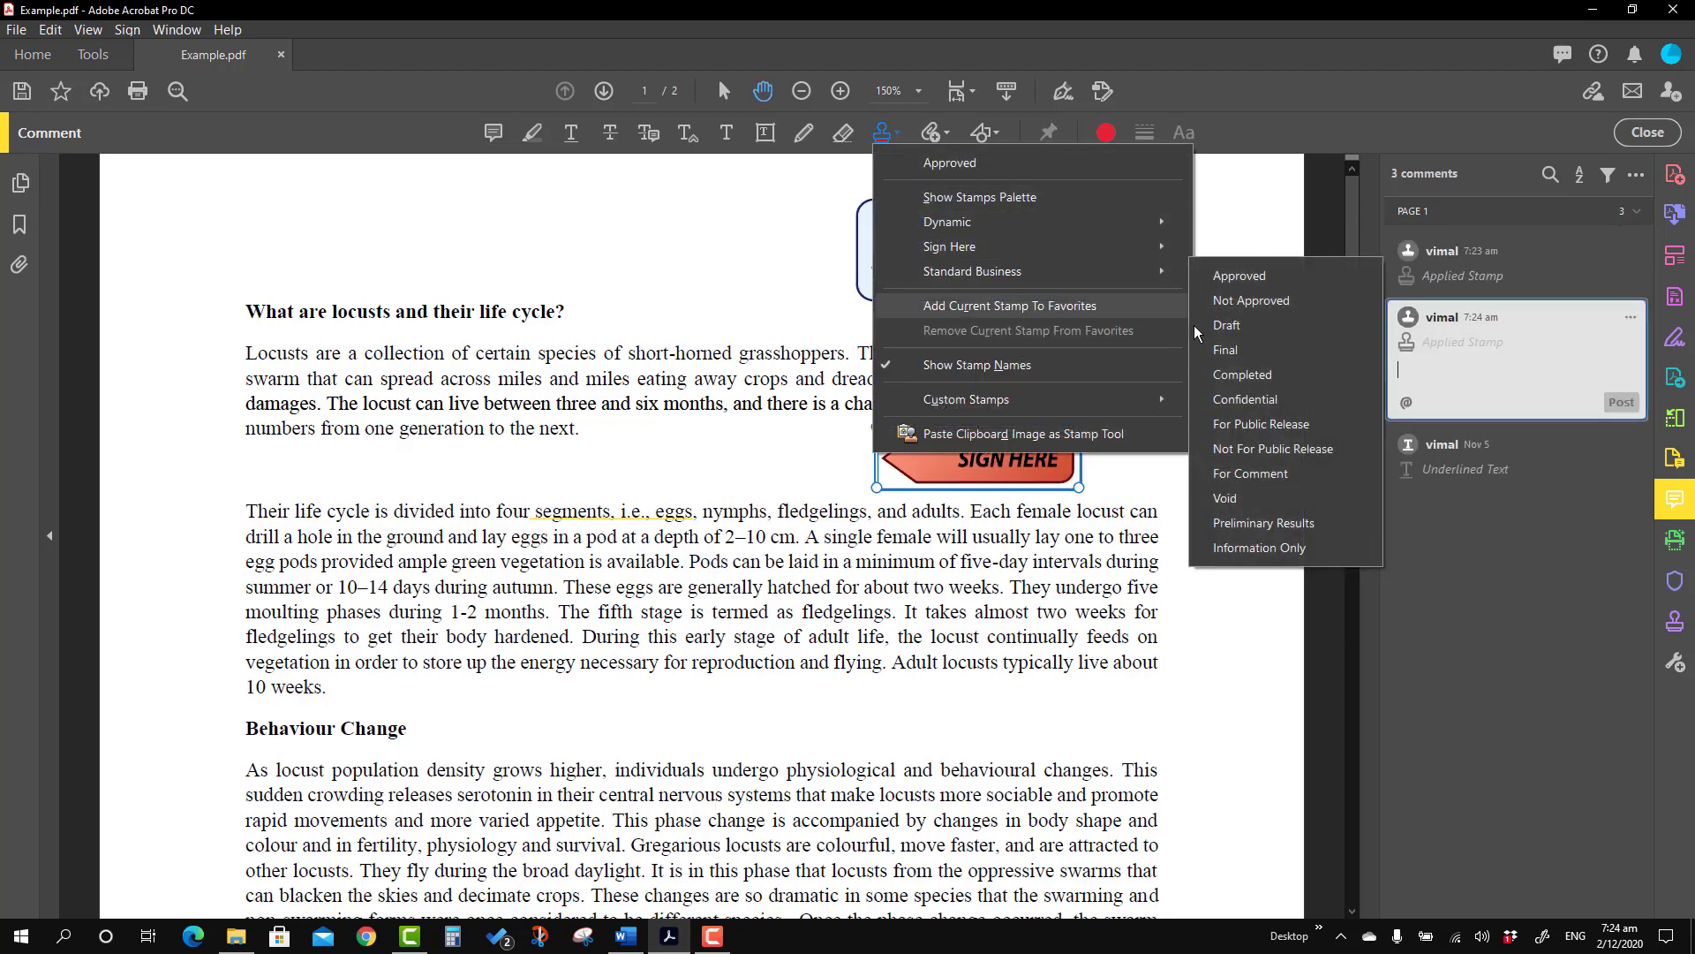
{"action": "left_click", "coordinate": [1236, 325]}
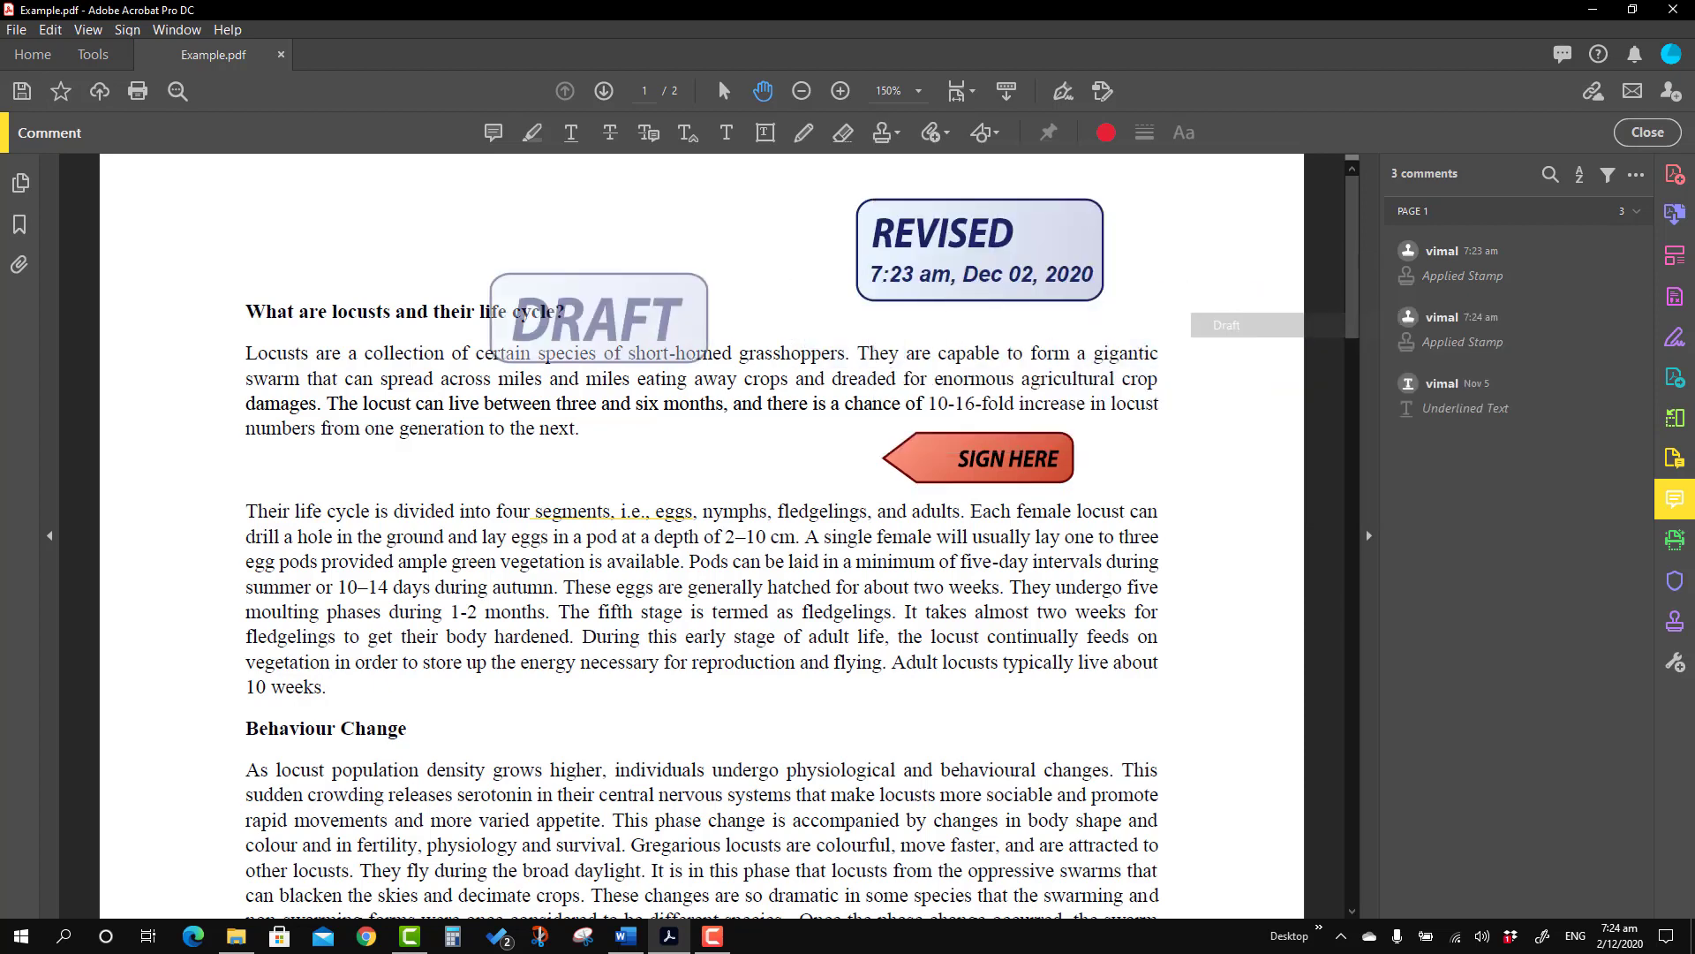
{"action": "left_click", "coordinate": [372, 229]}
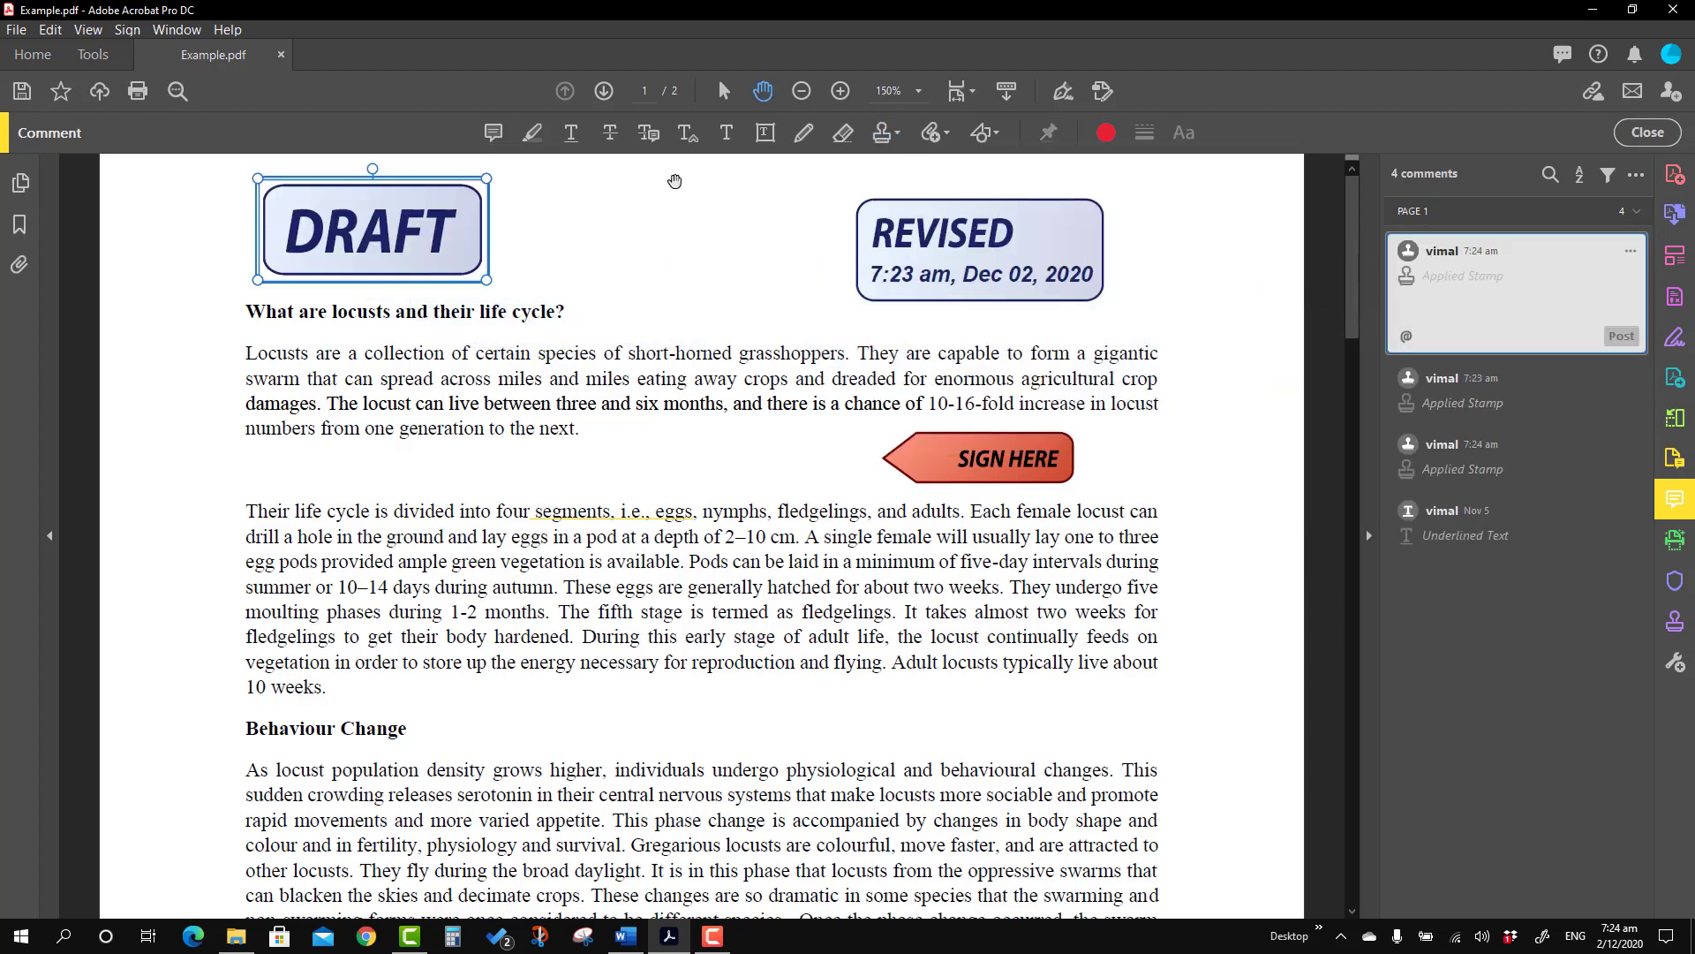
- Start a new custom stamp using the image Signature.PNG
{"action": "left_click", "coordinate": [897, 134]}
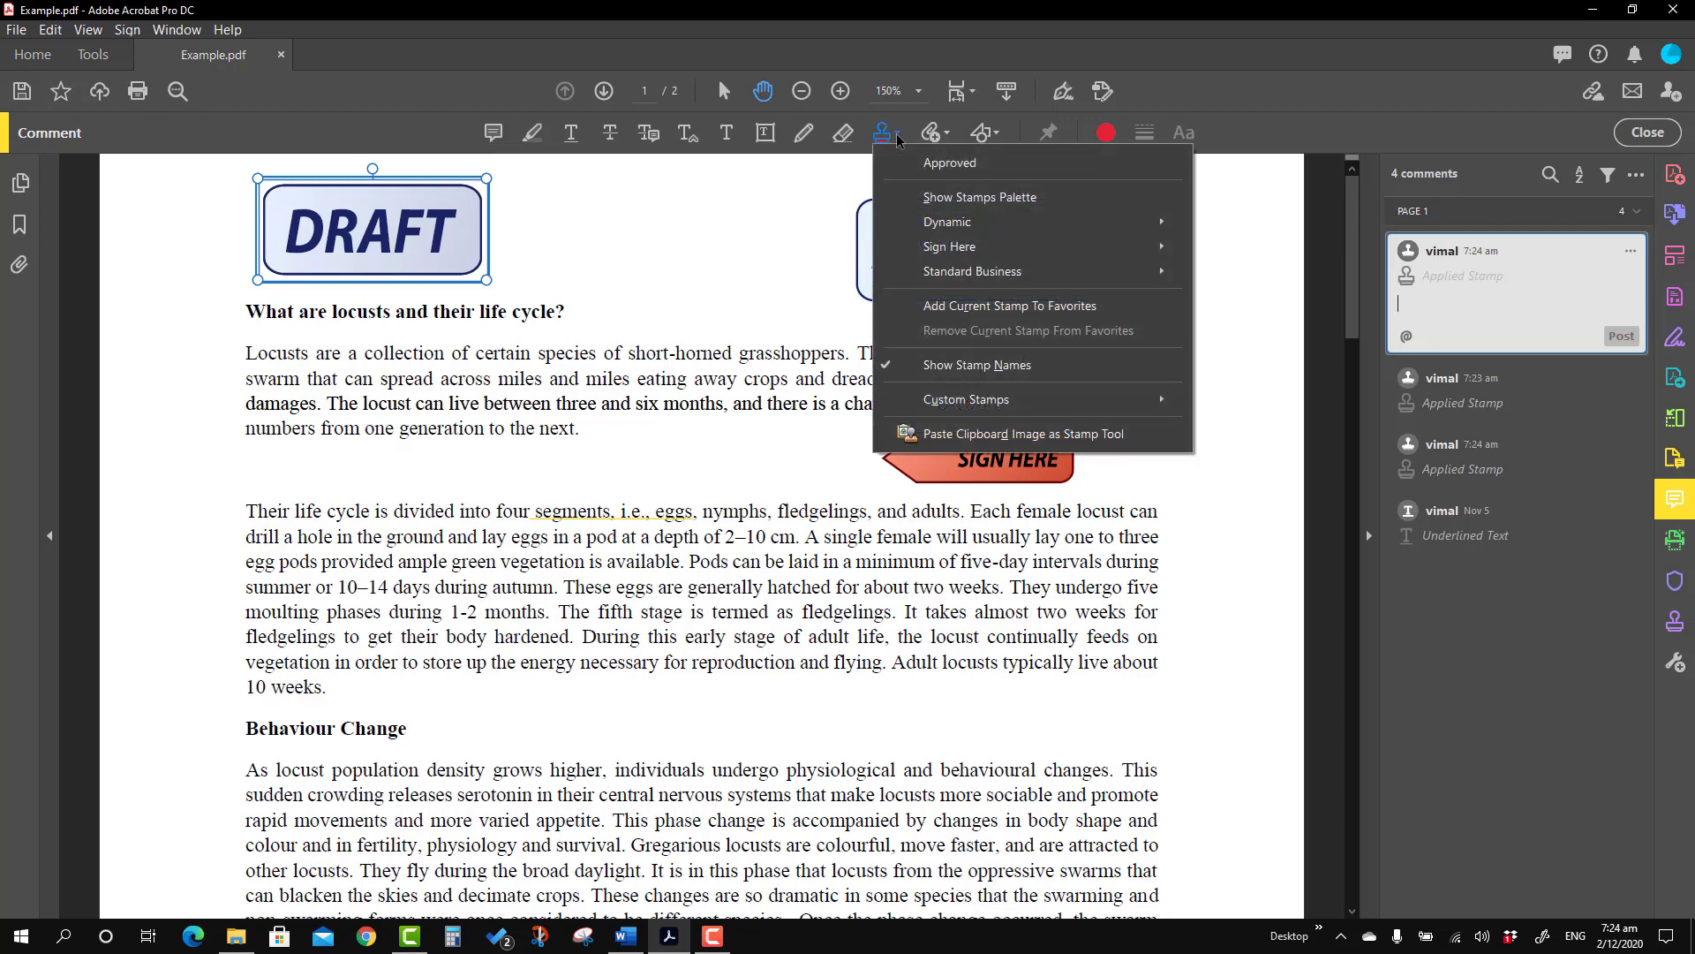
{"action": "mouse_move", "coordinate": [982, 270]}
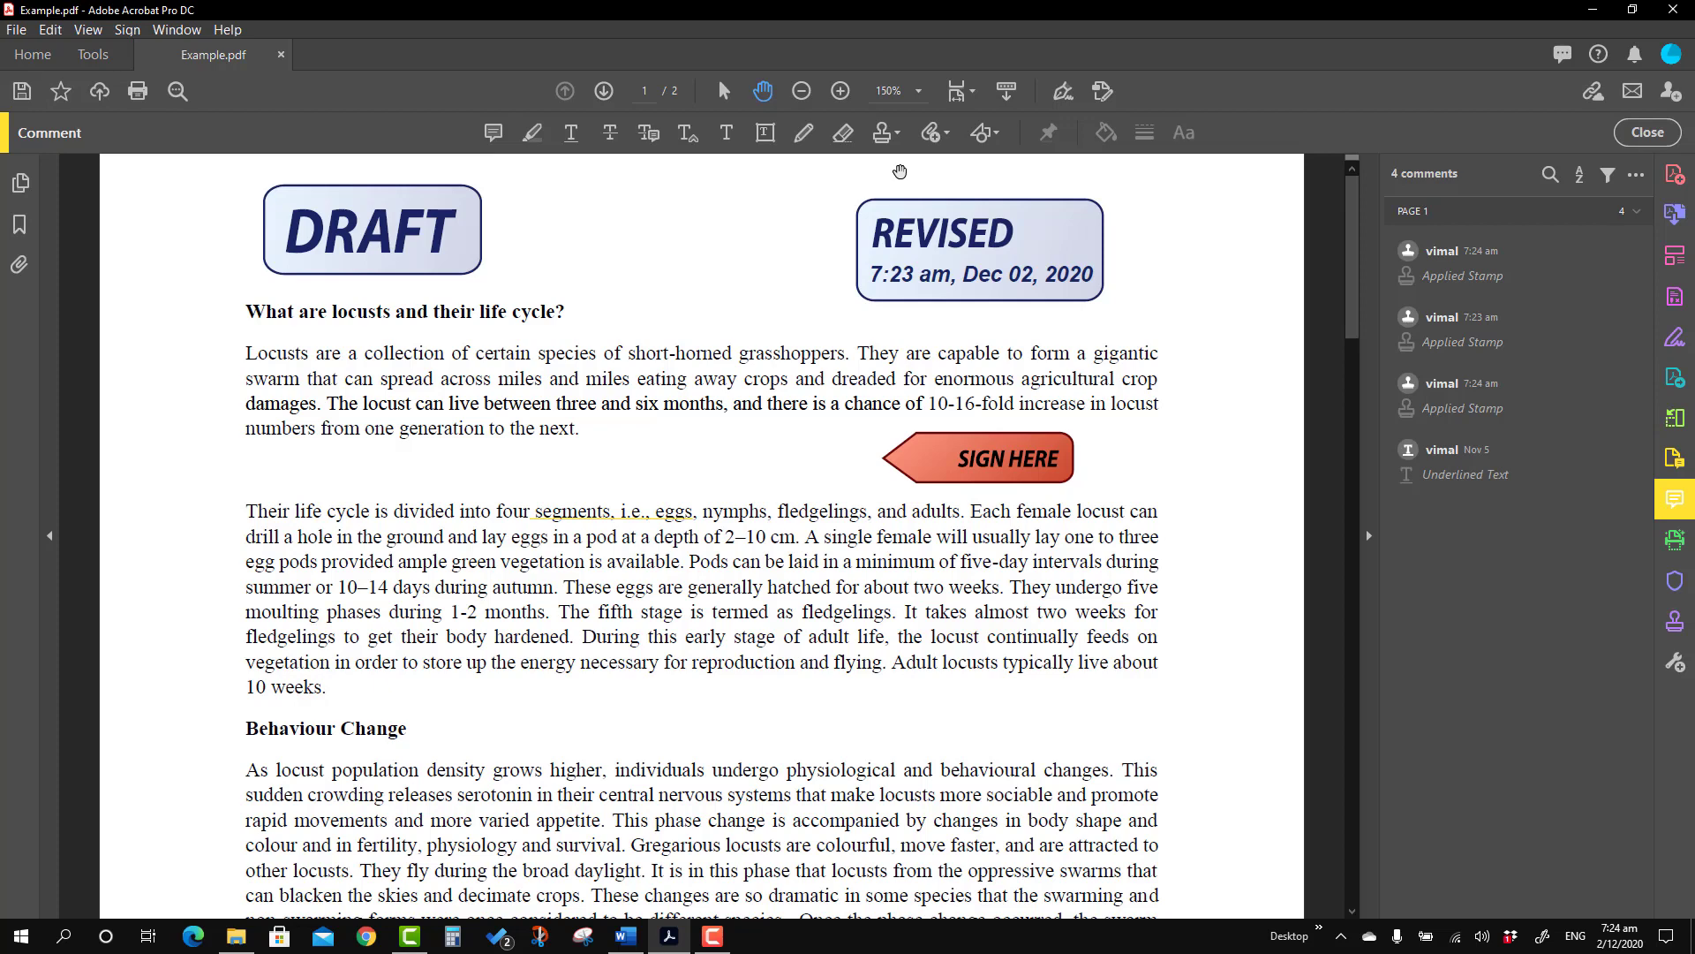
{"action": "left_click", "coordinate": [897, 133]}
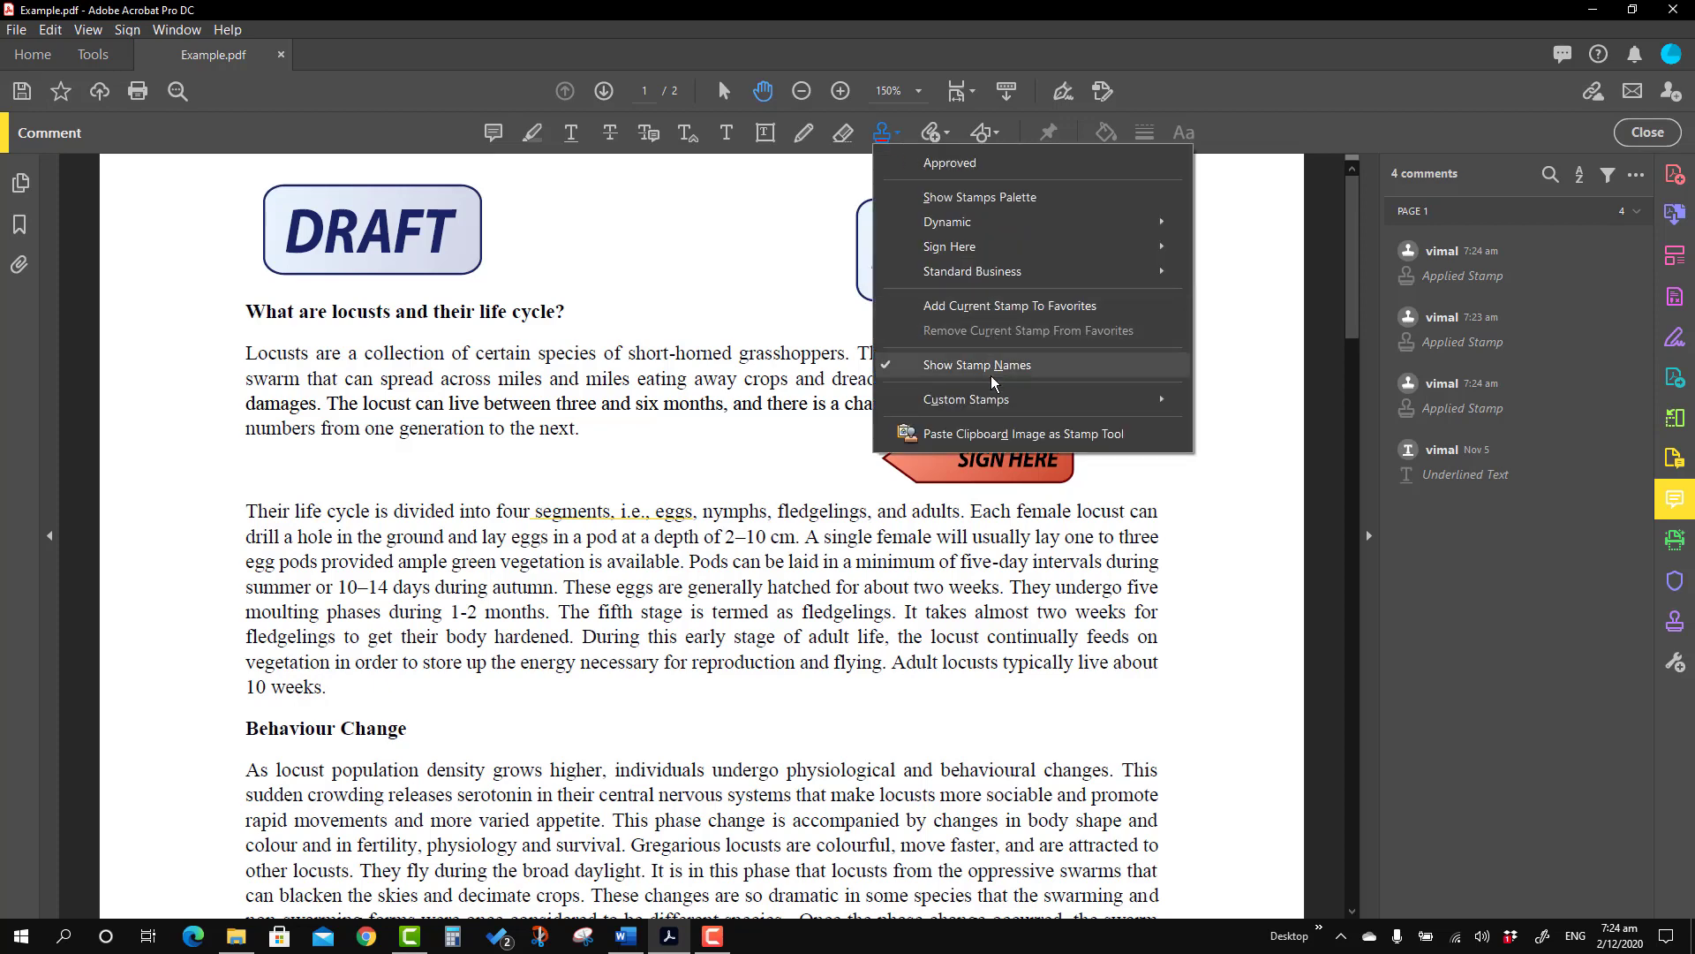
{"action": "mouse_move", "coordinate": [975, 401]}
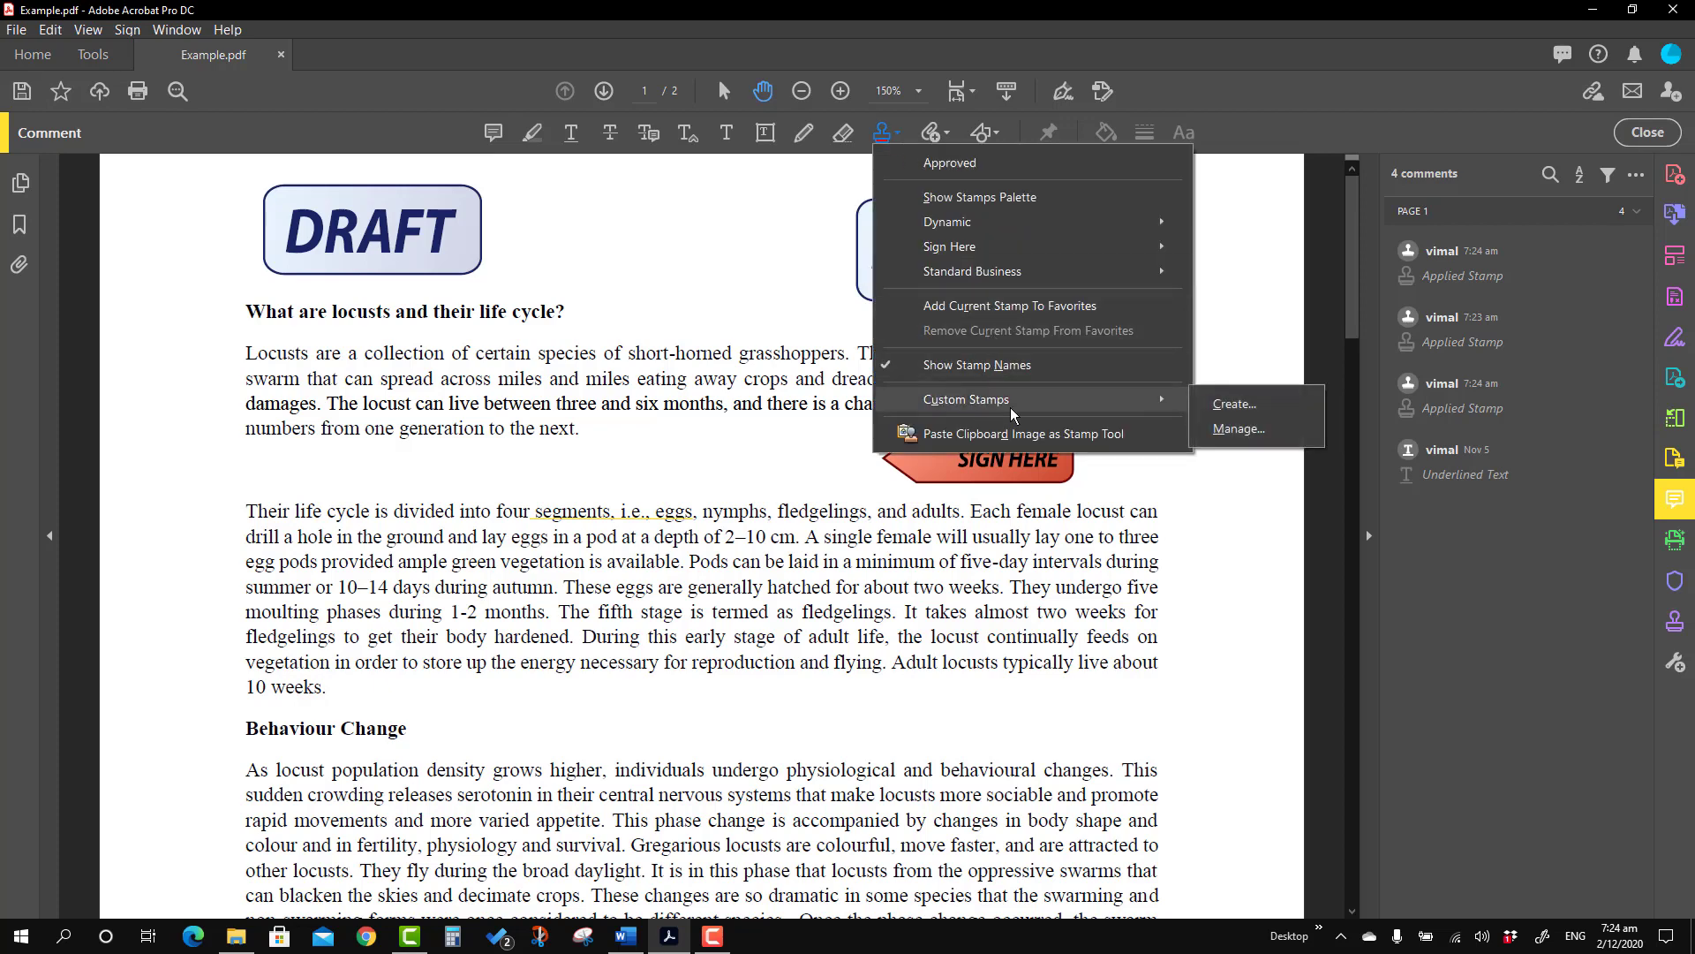
{"action": "left_click", "coordinate": [1235, 407]}
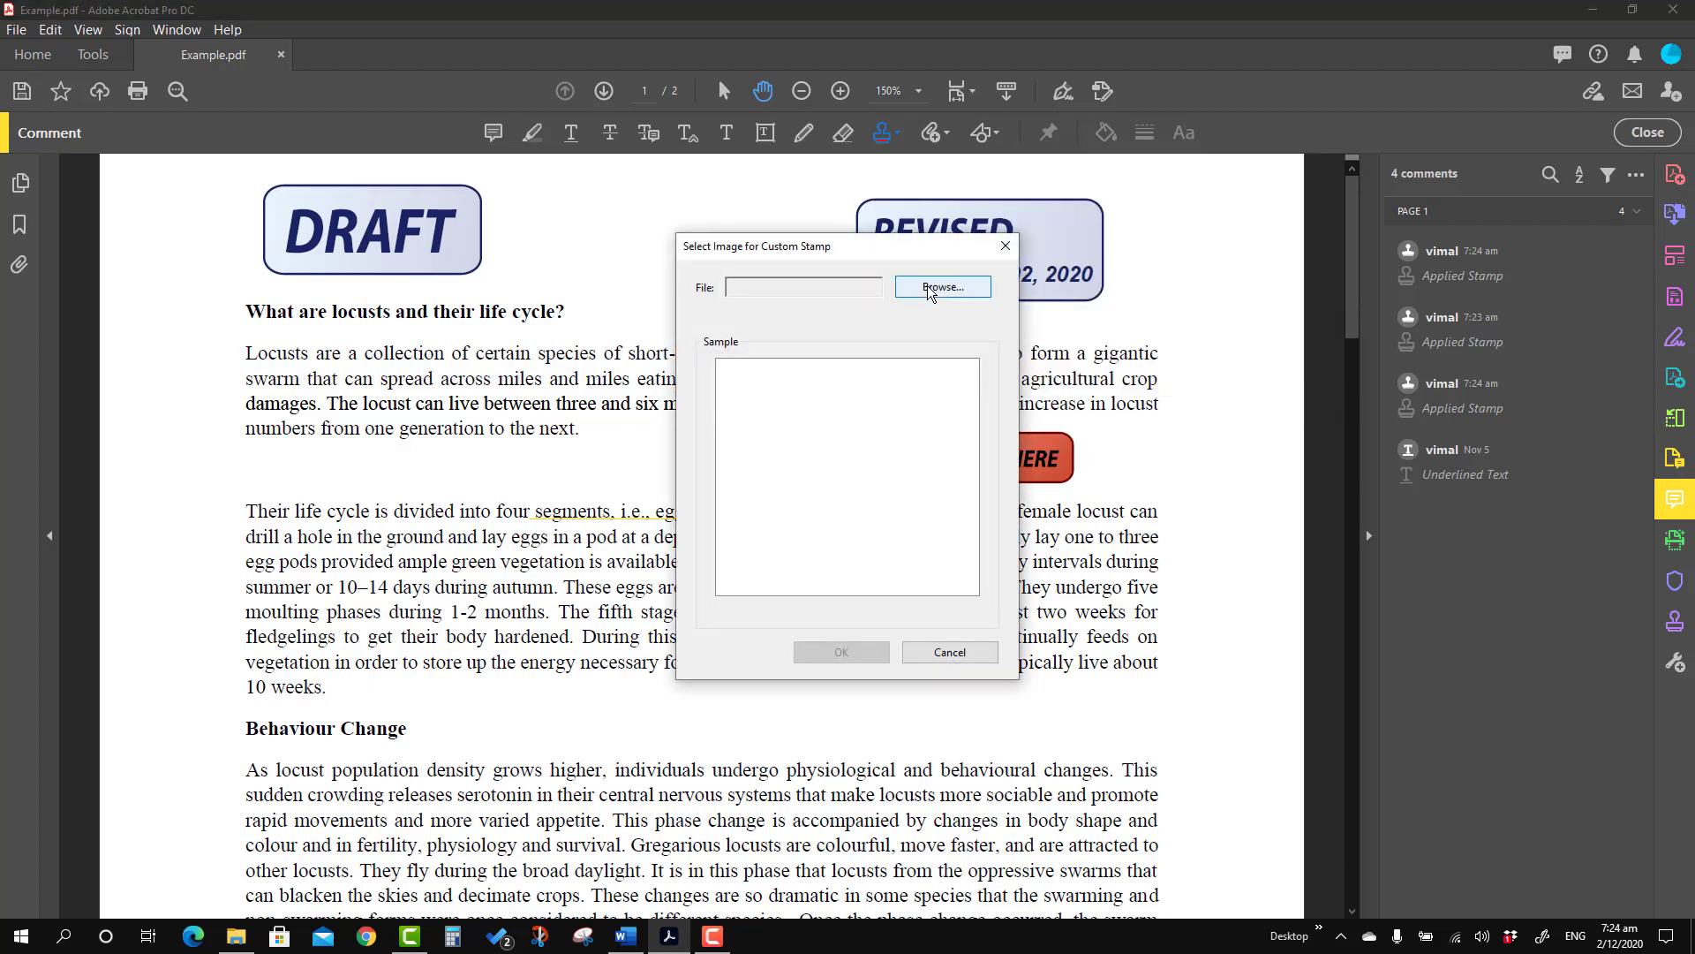
{"action": "left_click", "coordinate": [927, 287]}
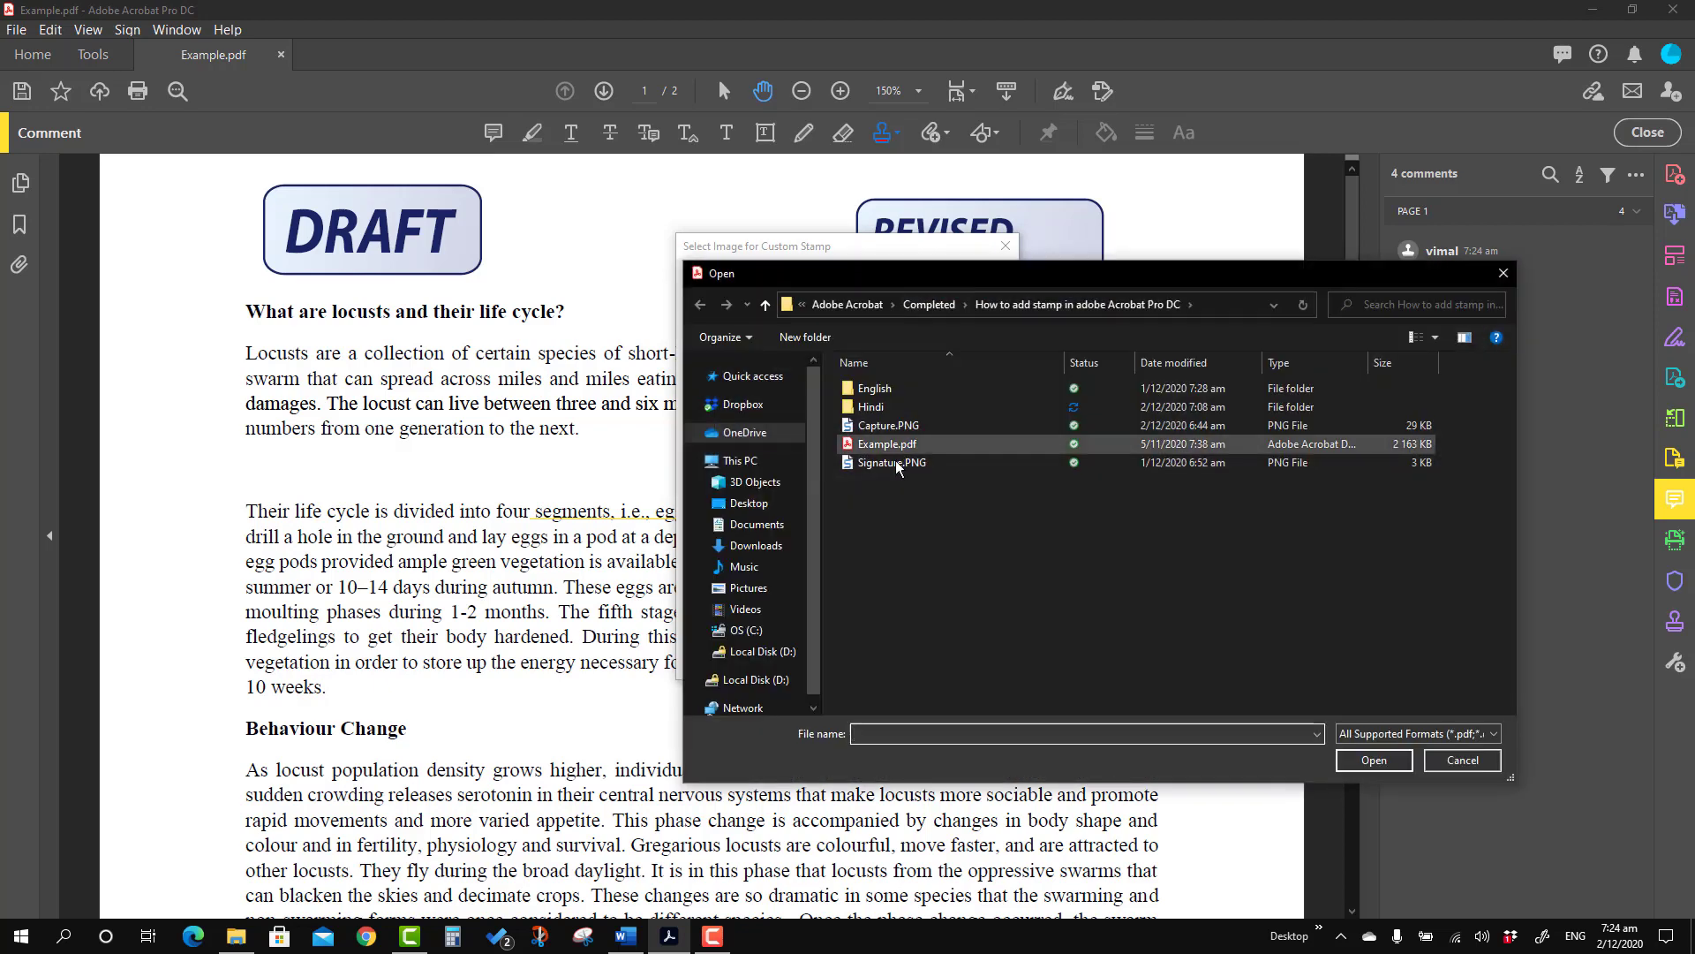
{"action": "left_click", "coordinate": [894, 463]}
{"action": "left_click", "coordinate": [1364, 763]}
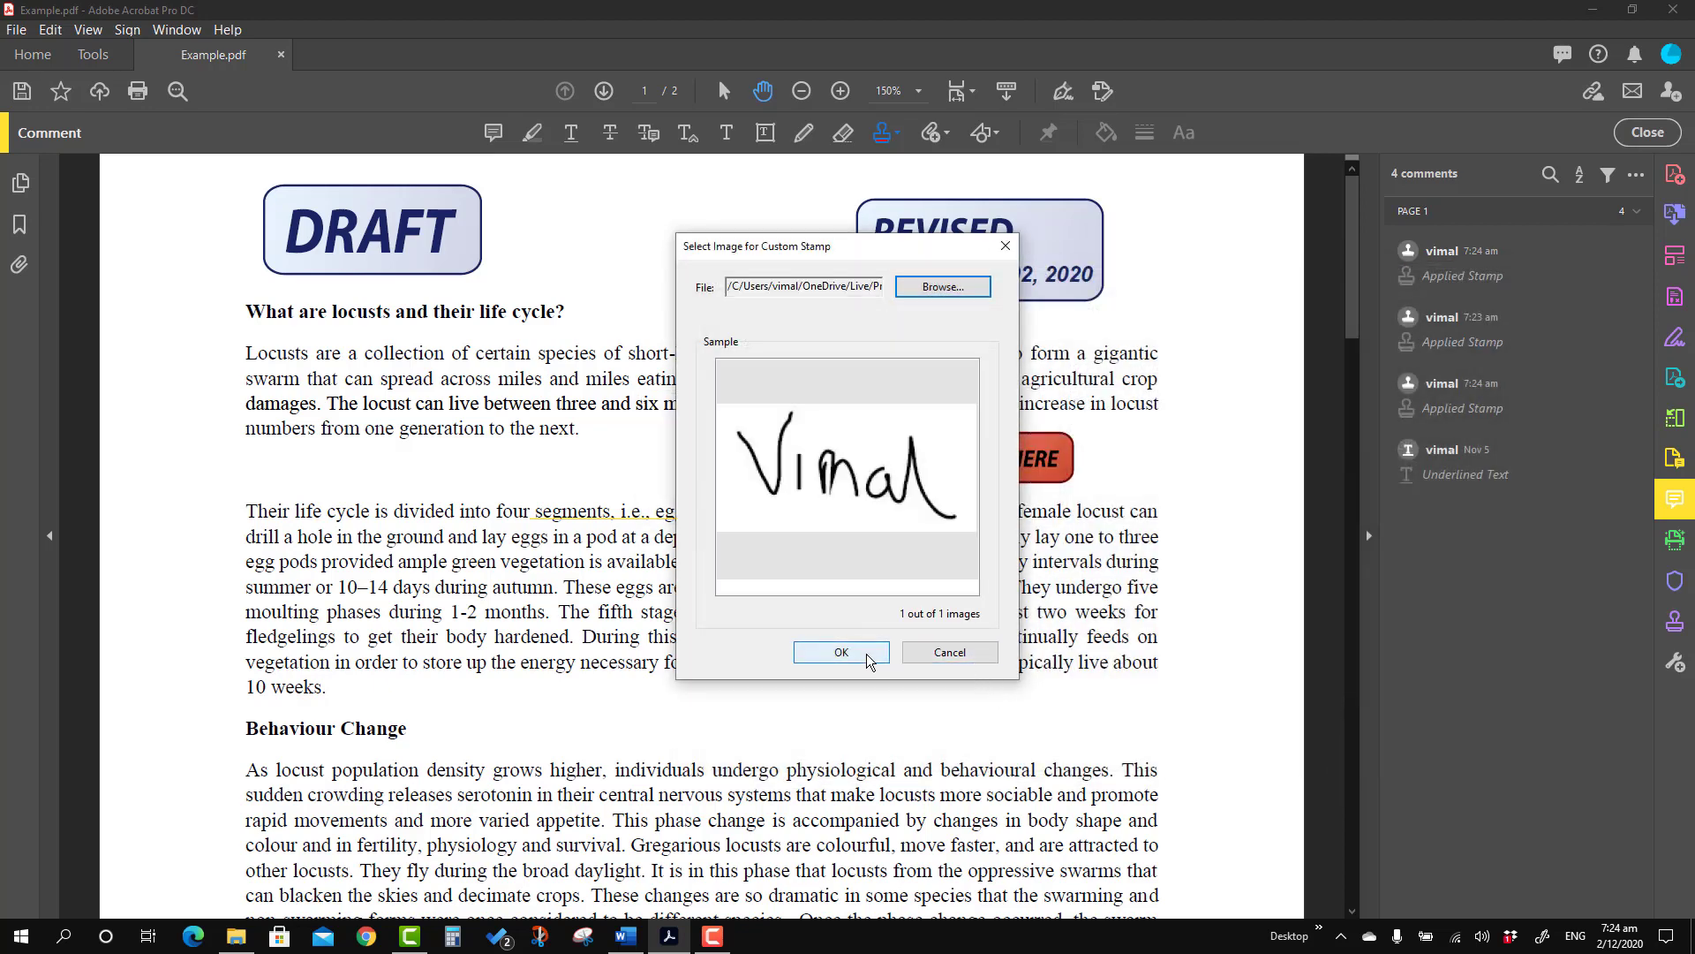
{"action": "left_click", "coordinate": [870, 660]}
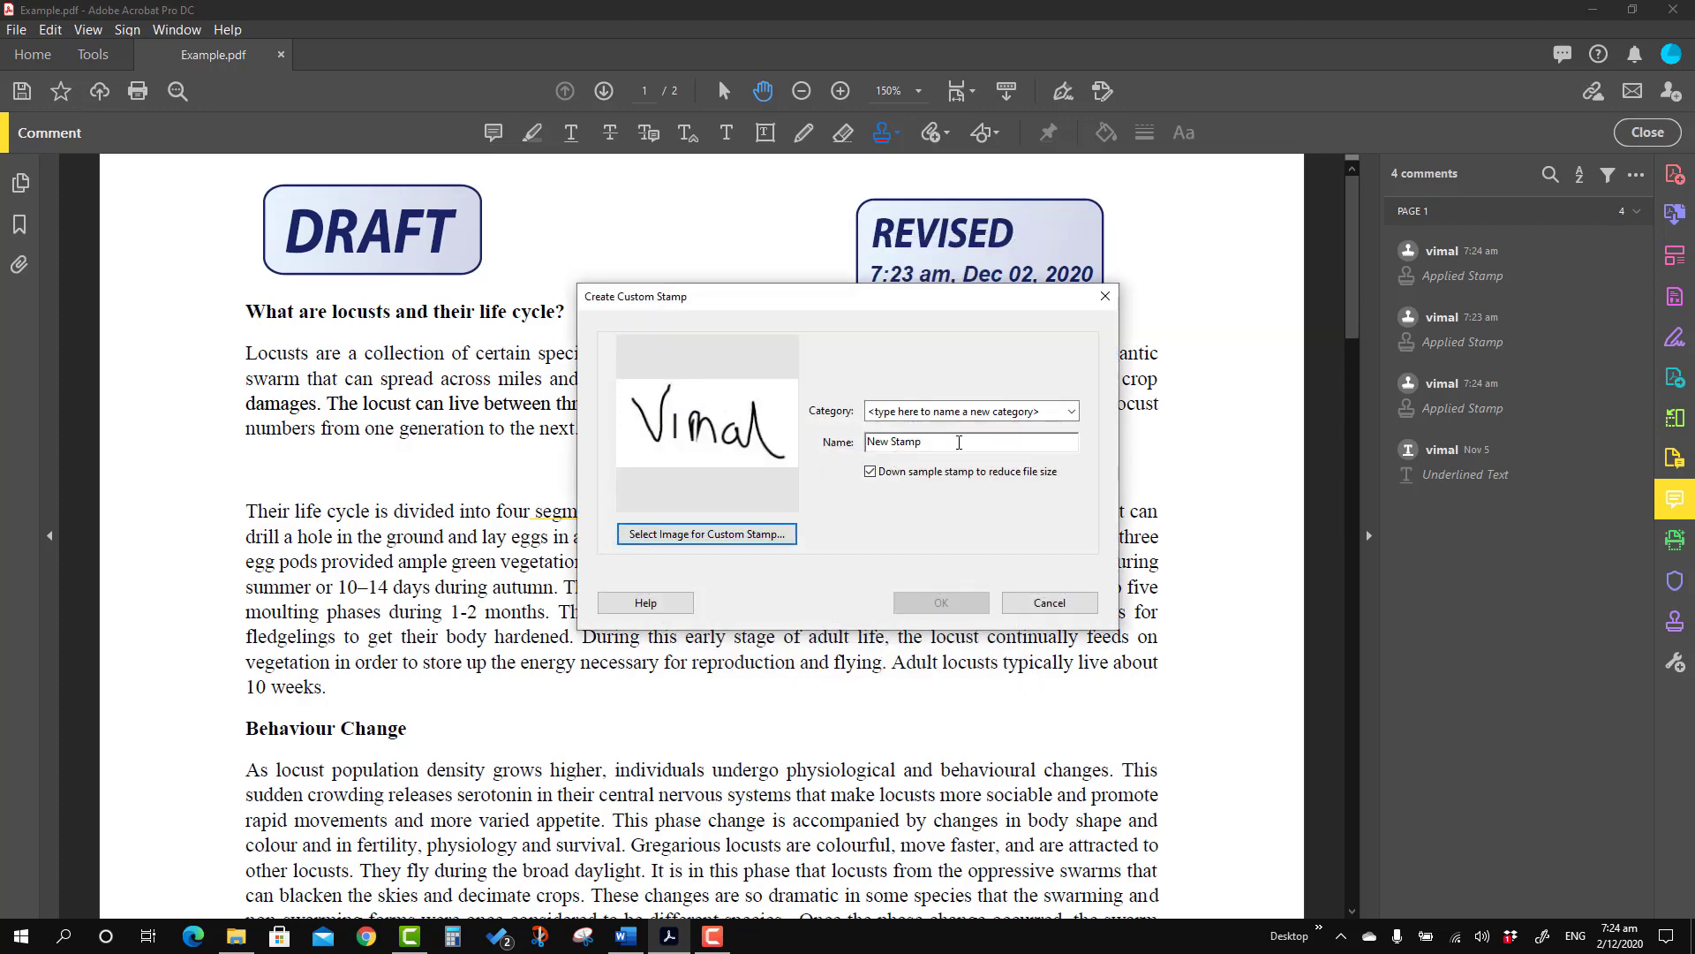
- Name the stamp Signature, file it under Sign Here, and finish
{"action": "left_click_drag", "start_coordinate": [942, 441], "coordinate": [854, 432]}
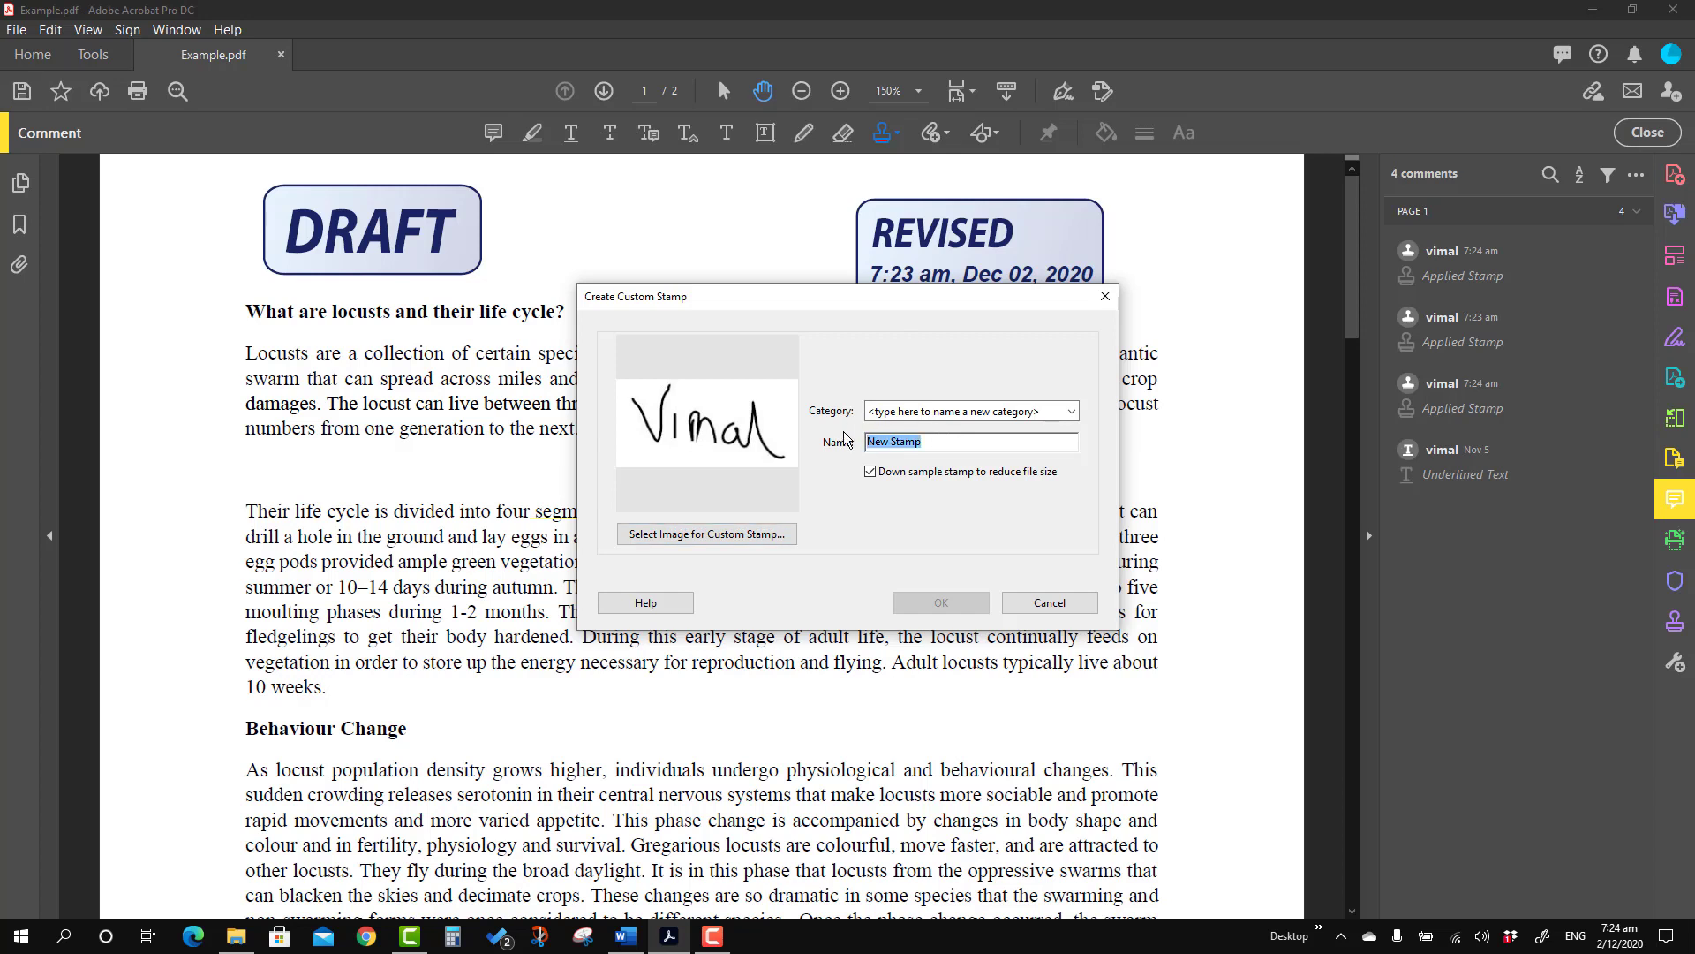
{"action": "type", "text": "Signature"}
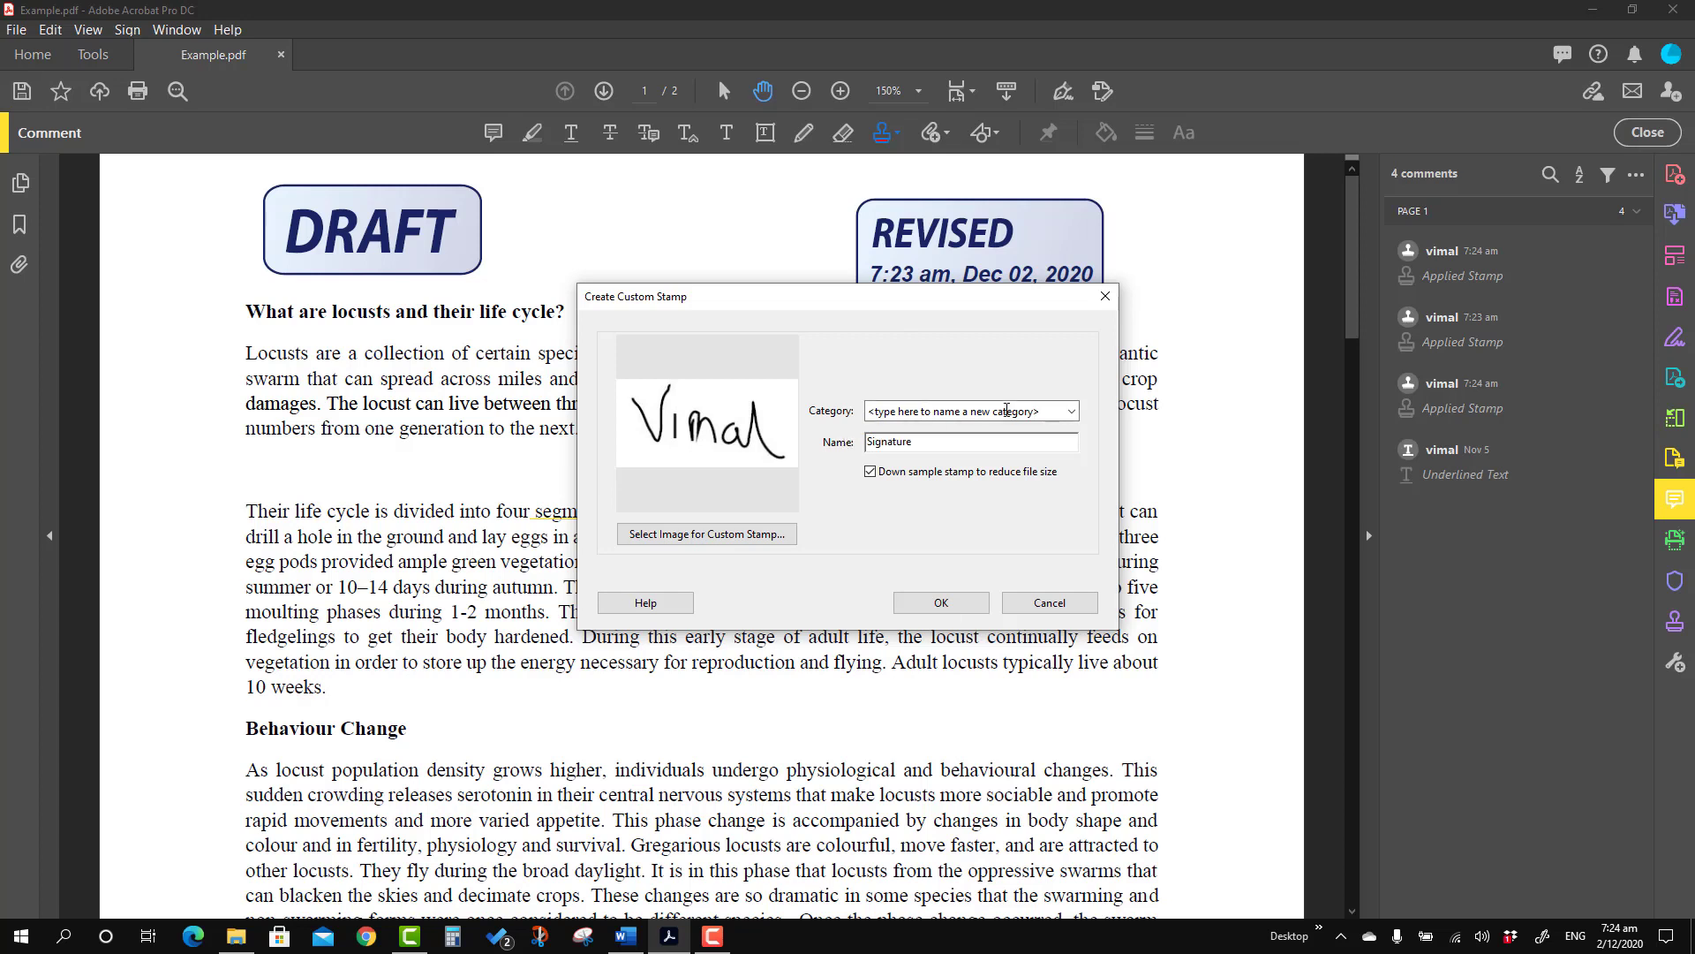
{"action": "left_click", "coordinate": [1072, 413]}
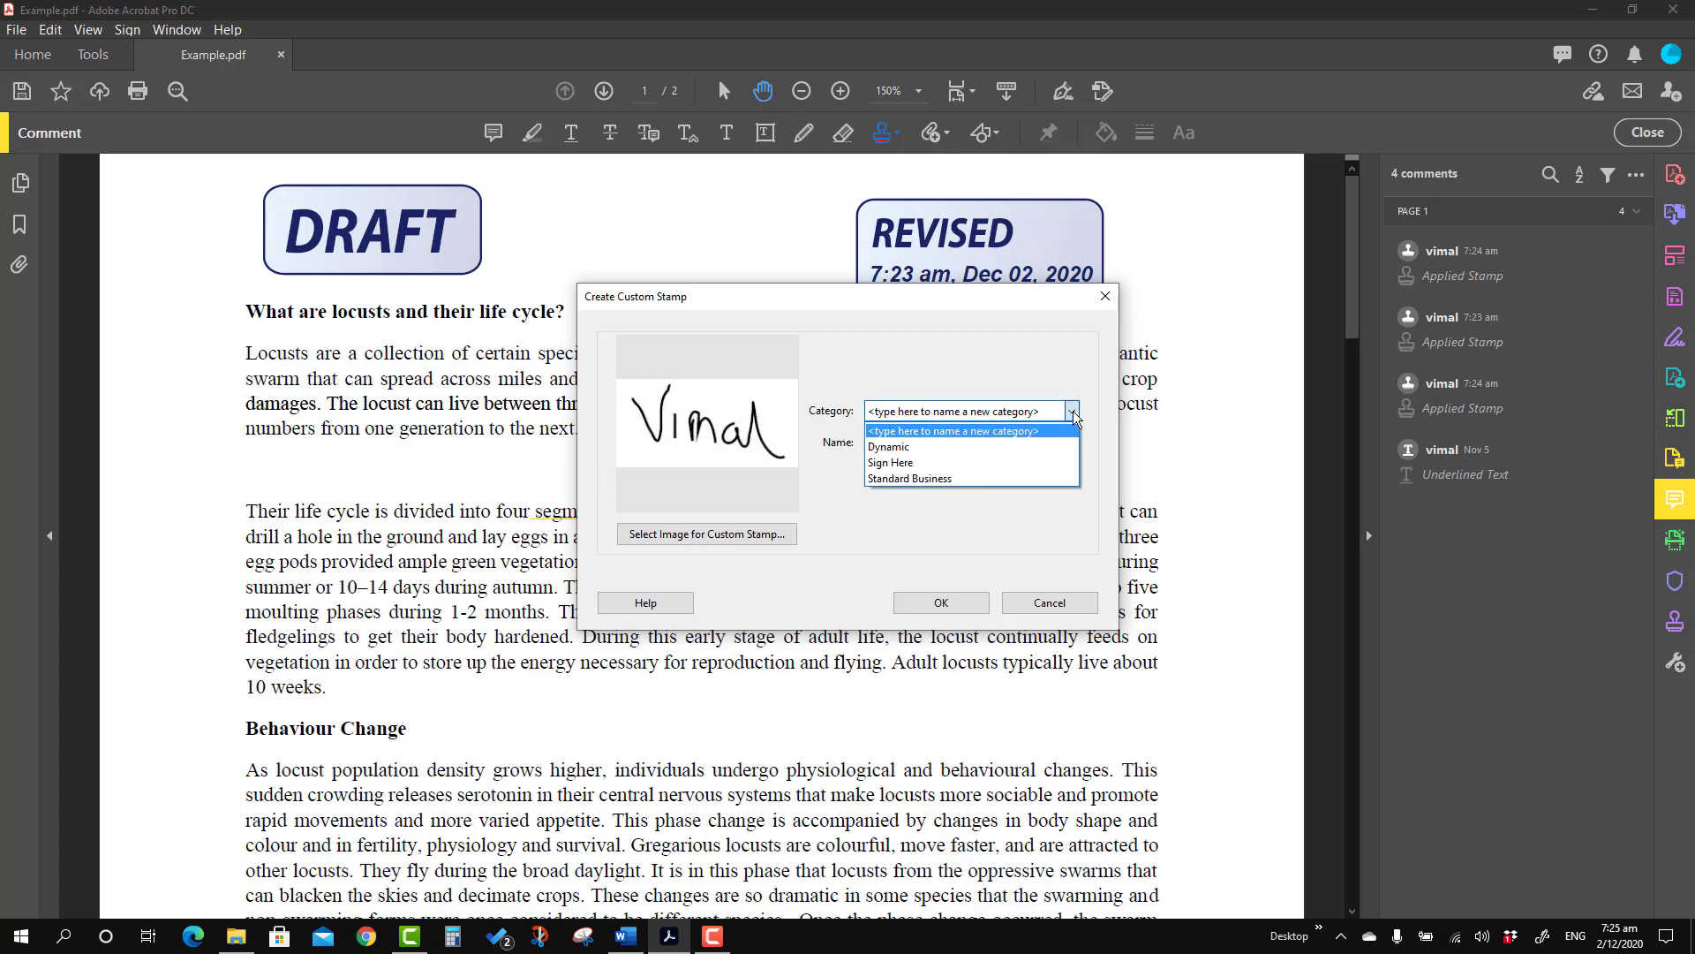
{"action": "left_click", "coordinate": [947, 462]}
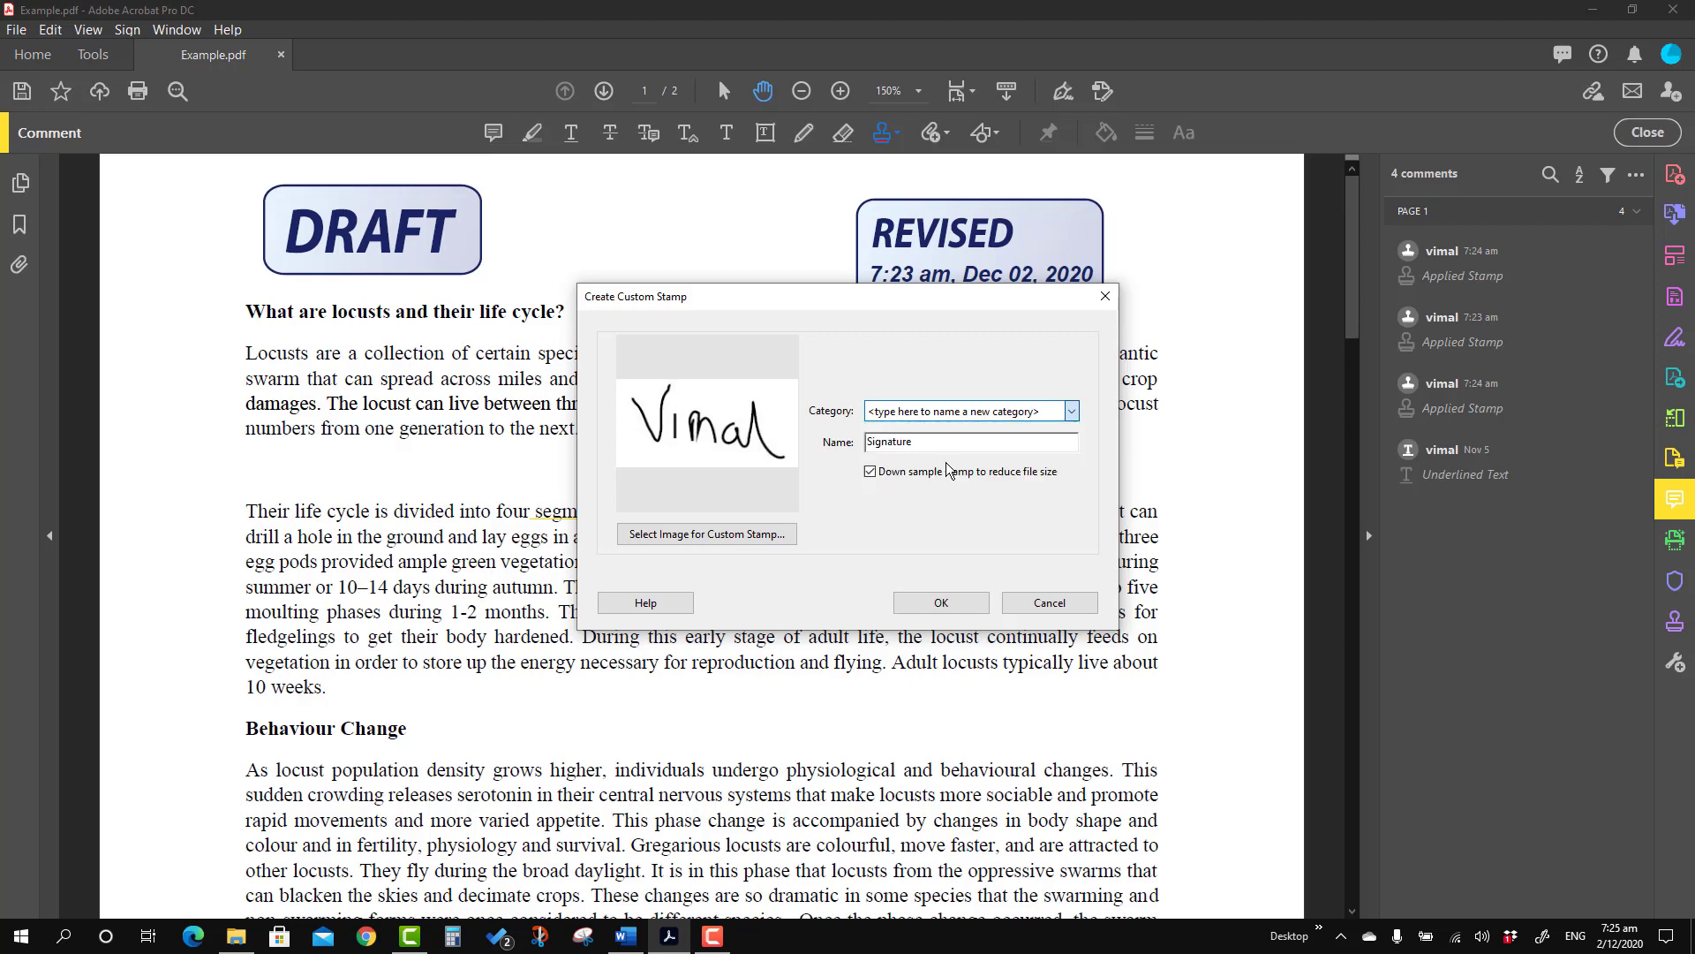
{"action": "left_click", "coordinate": [951, 604]}
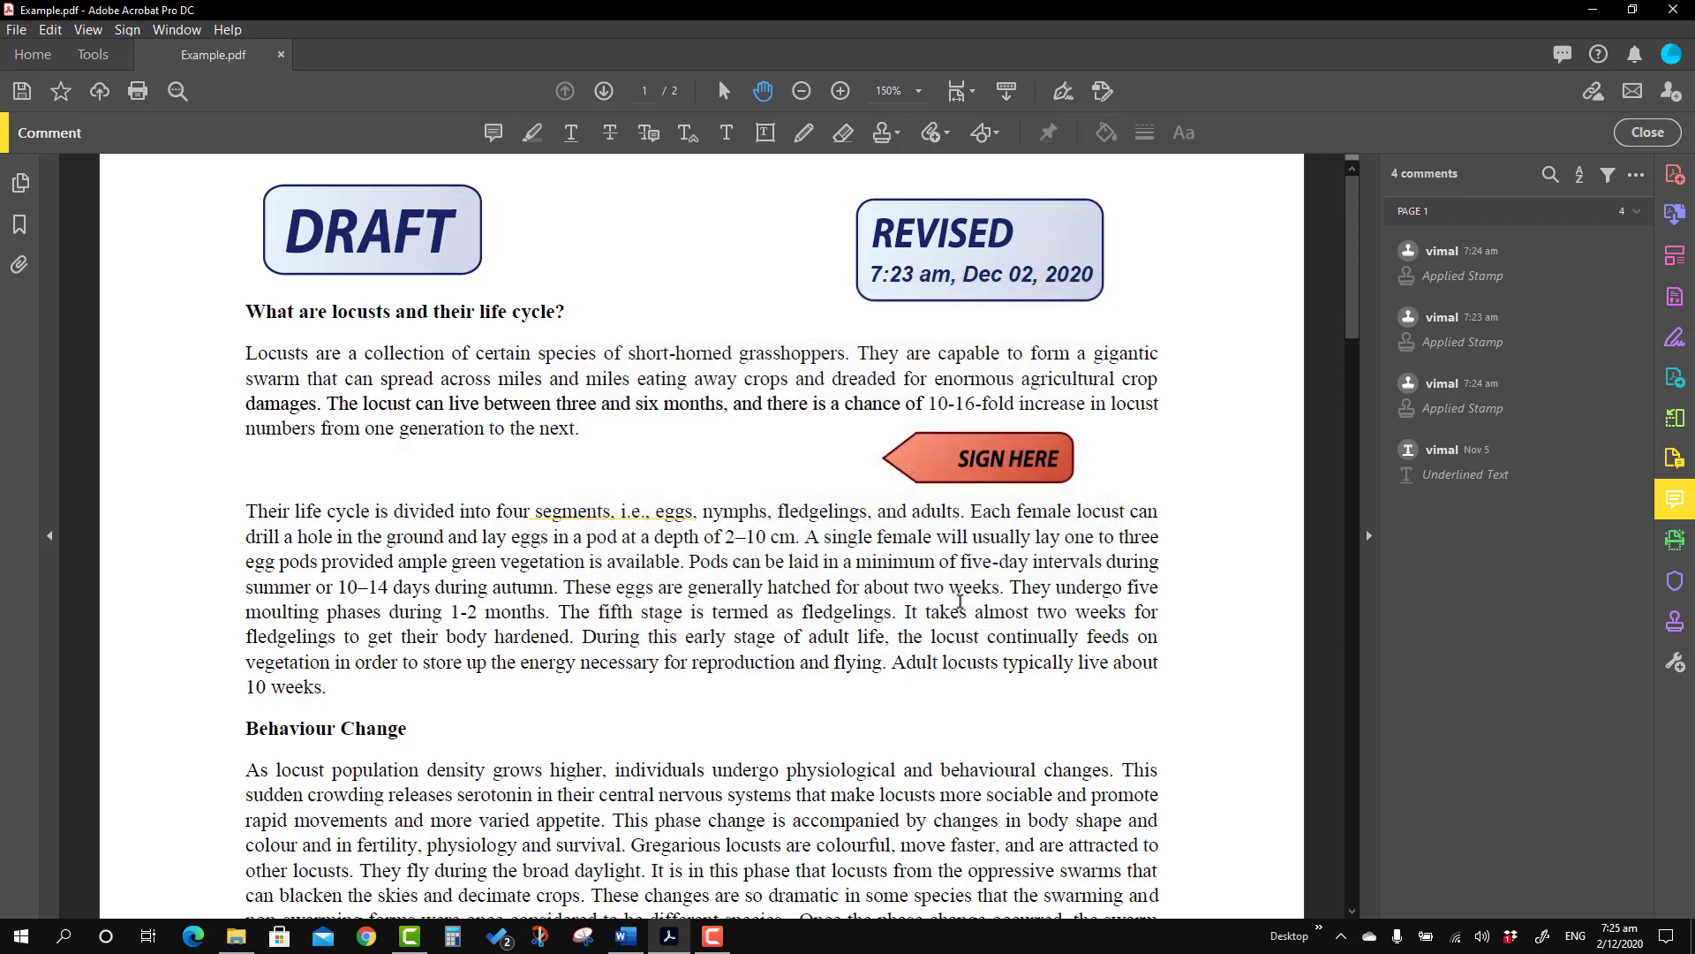
- Place the Sign Here > Signature stamp, shrink it, and move it beside Behaviour Change
{"action": "left_click", "coordinate": [897, 134]}
{"action": "mouse_move", "coordinate": [942, 258]}
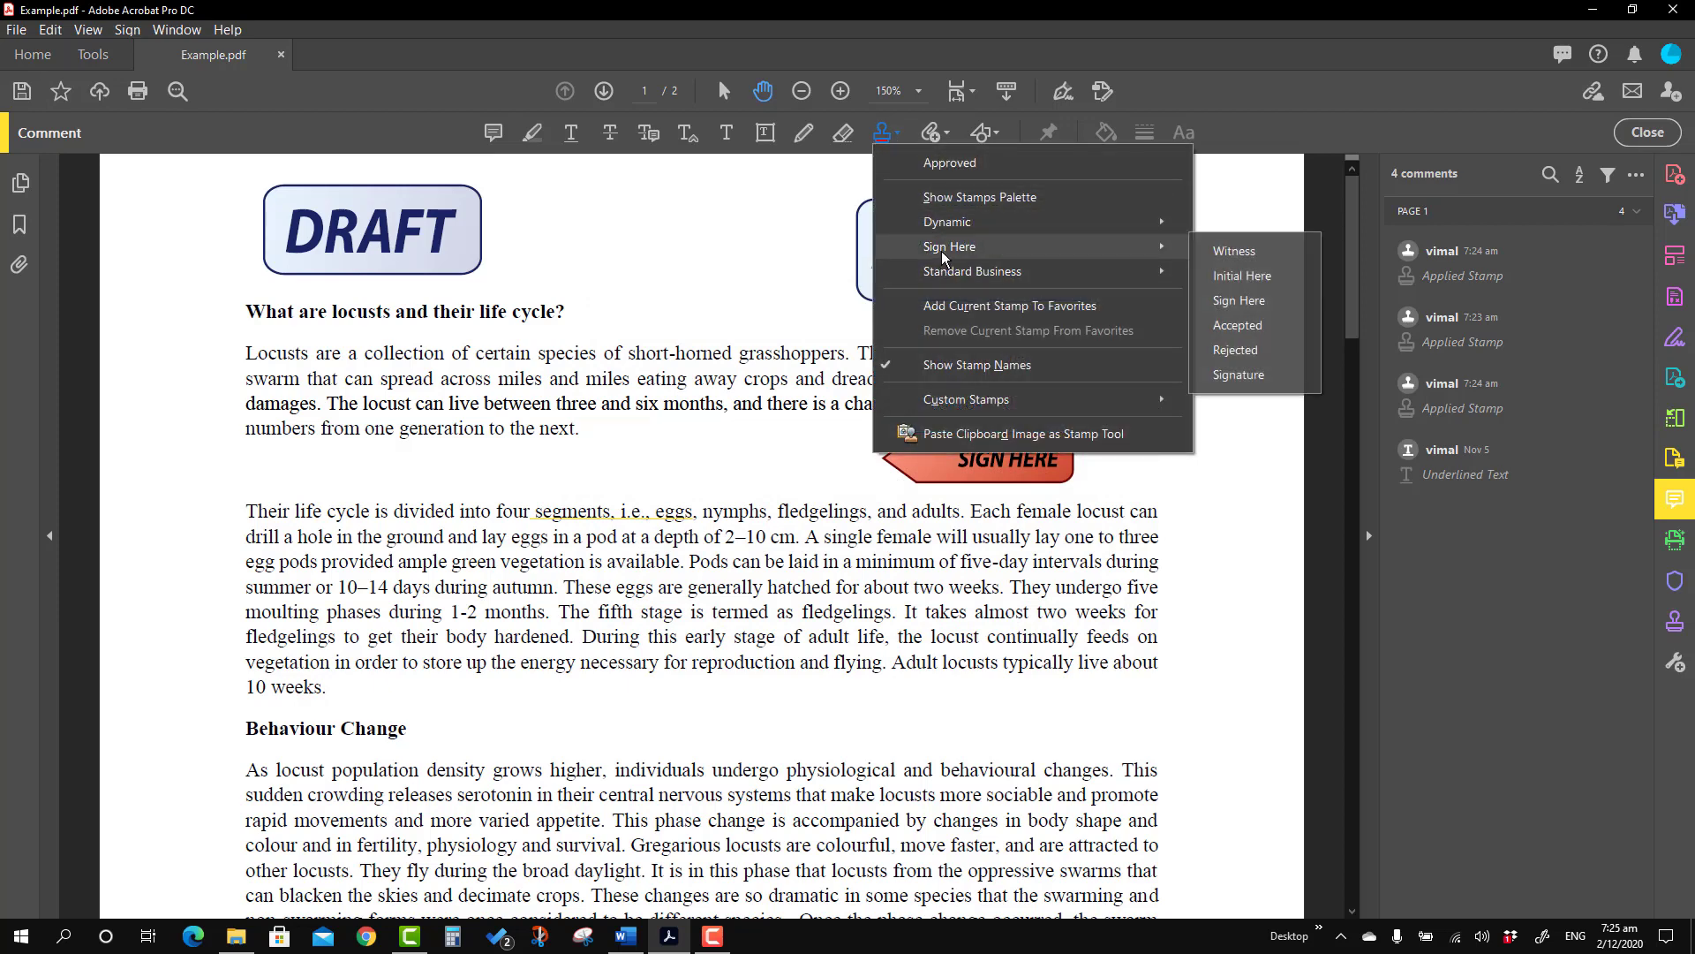
{"action": "left_click", "coordinate": [1238, 376]}
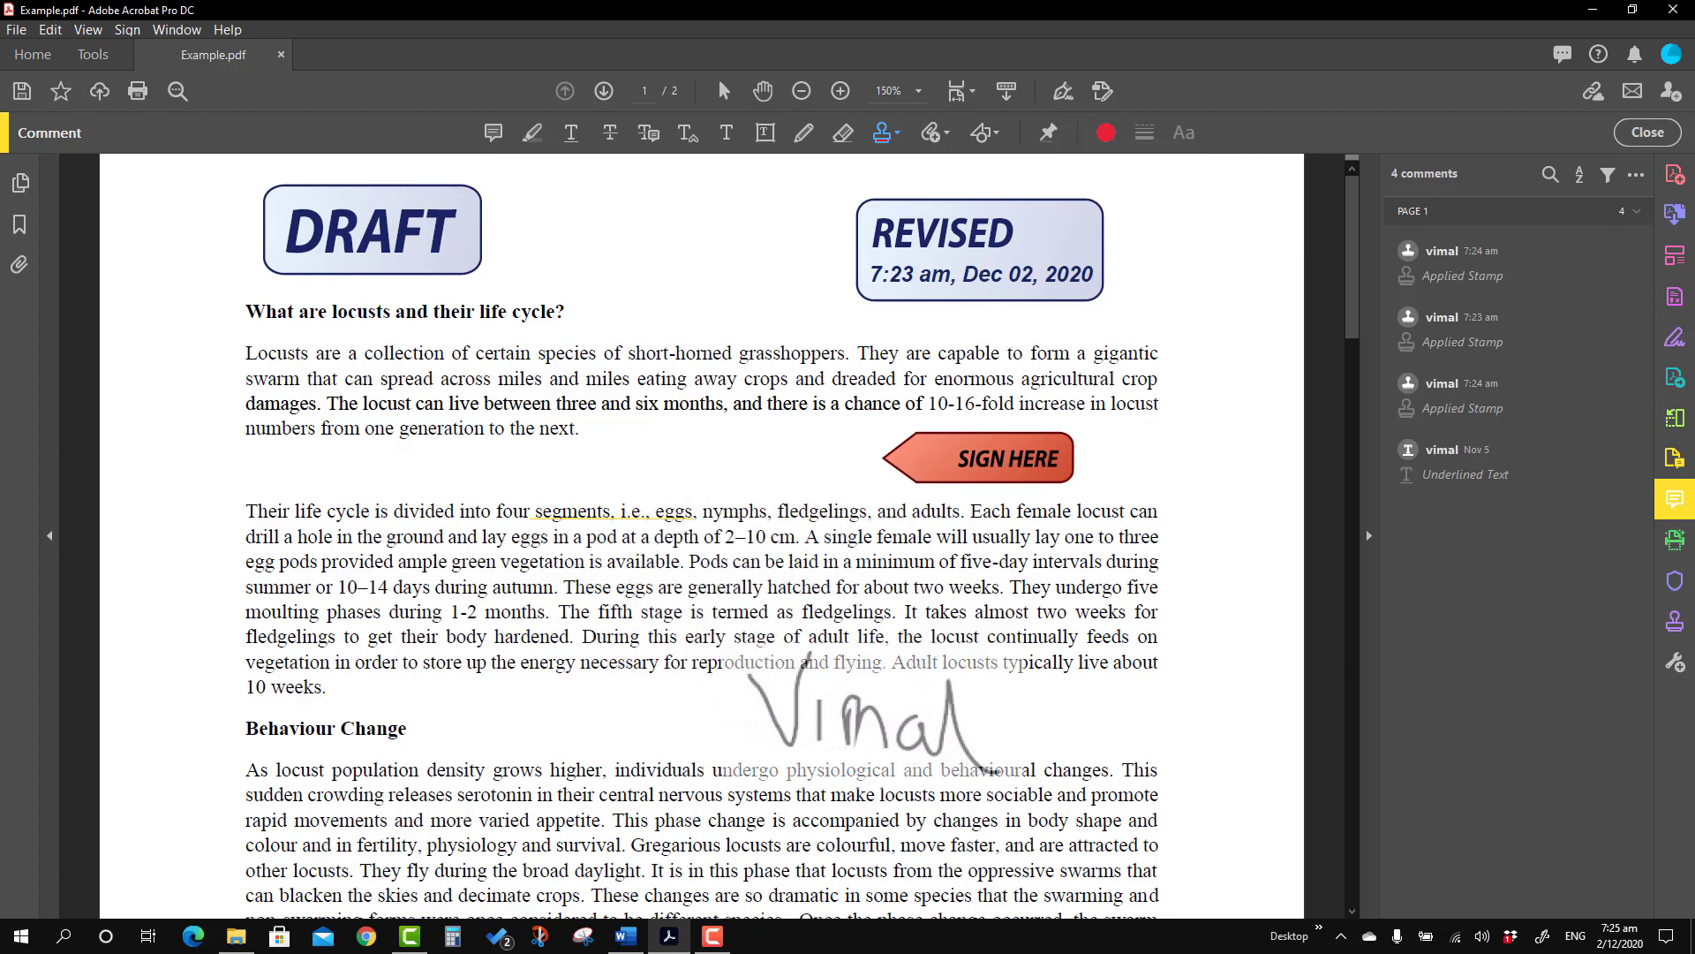
{"action": "left_click", "coordinate": [873, 714]}
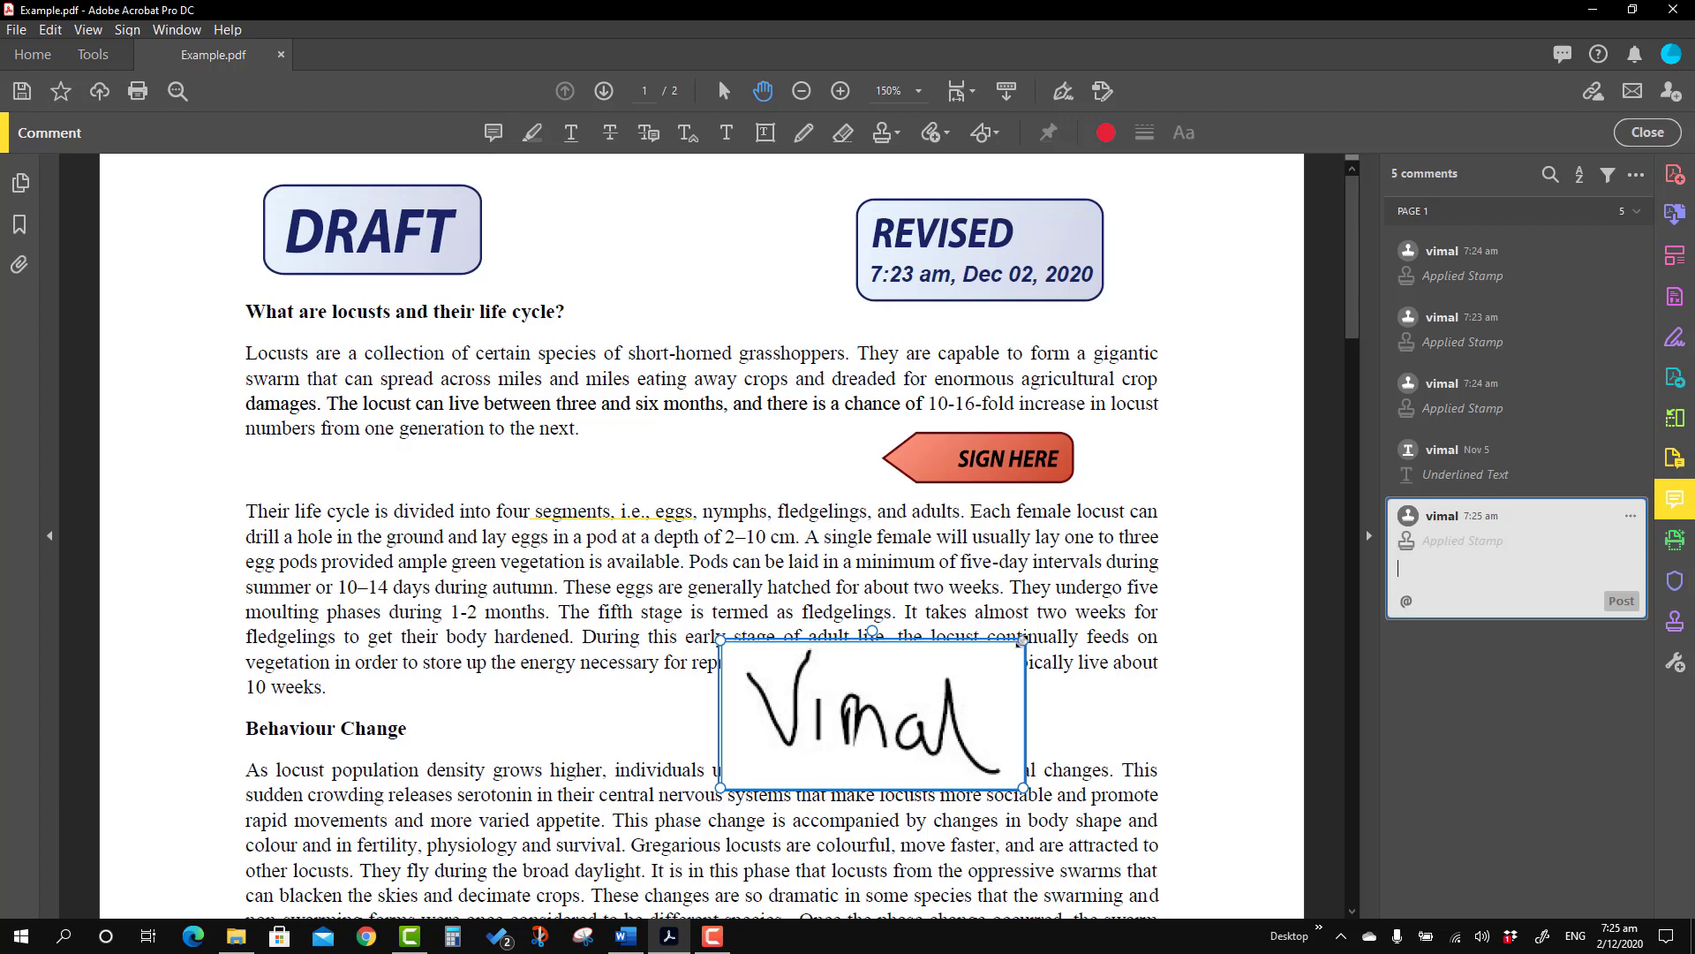
{"action": "mouse_move", "coordinate": [1019, 642]}
{"action": "left_mouse_down"}
{"action": "mouse_move", "coordinate": [888, 723]}
{"action": "mouse_move", "coordinate": [901, 726]}
{"action": "left_mouse_up"}
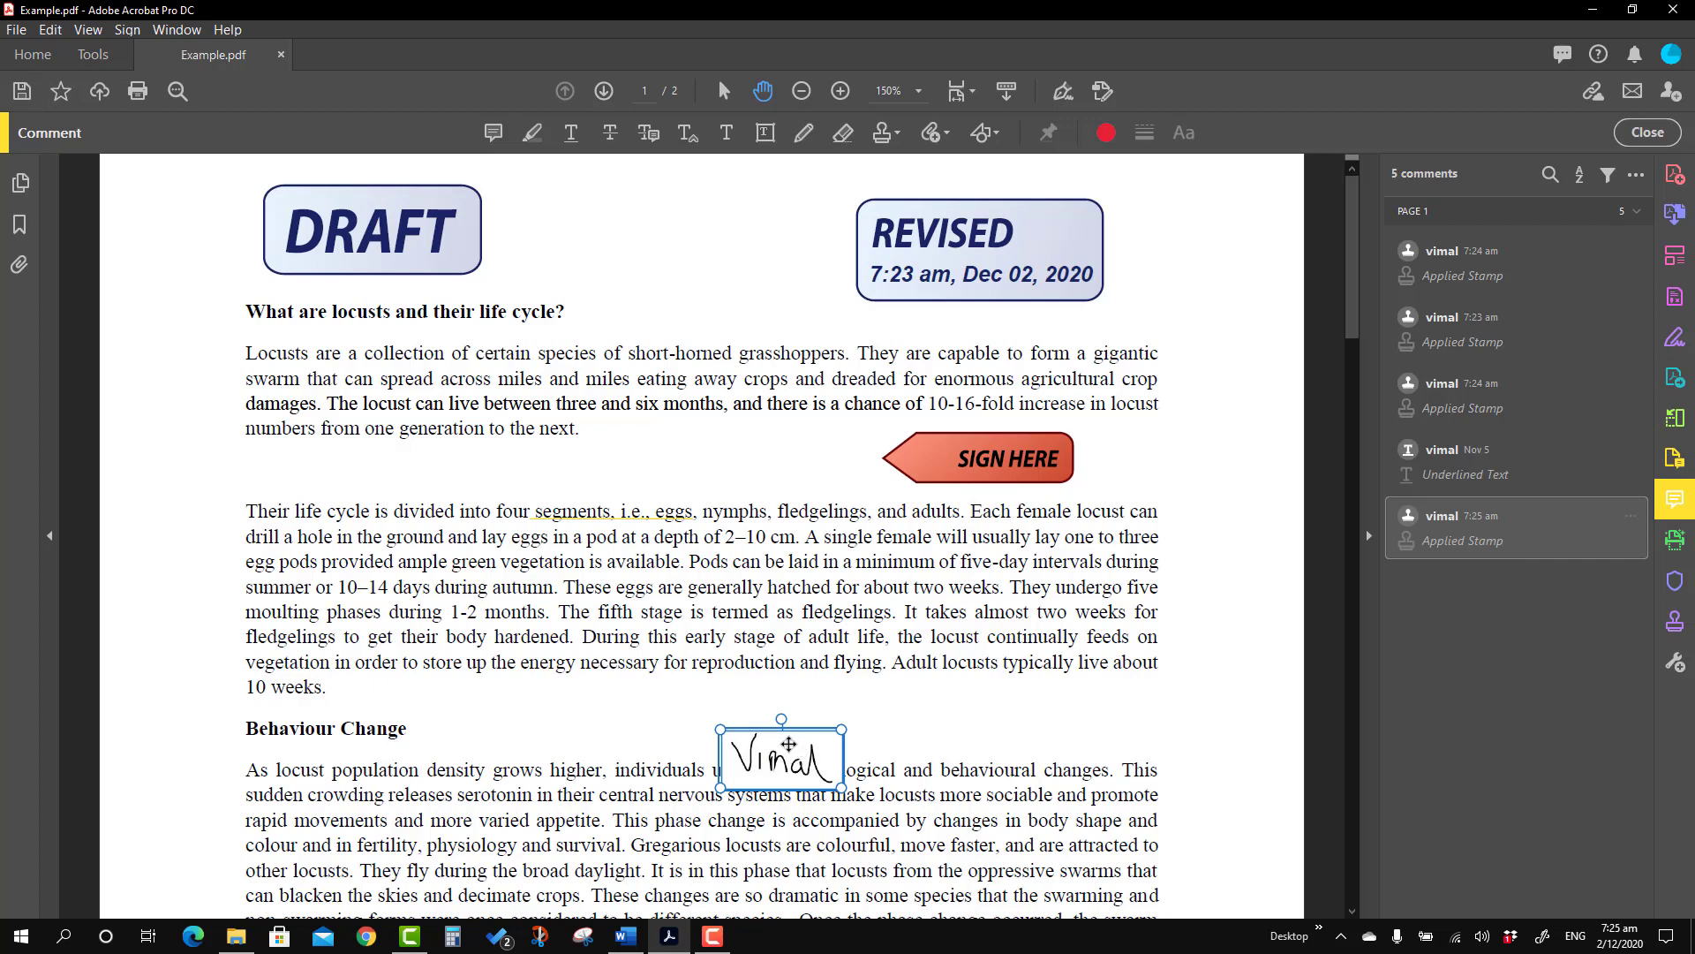
{"action": "left_click_drag", "start_coordinate": [788, 744], "coordinate": [823, 697]}
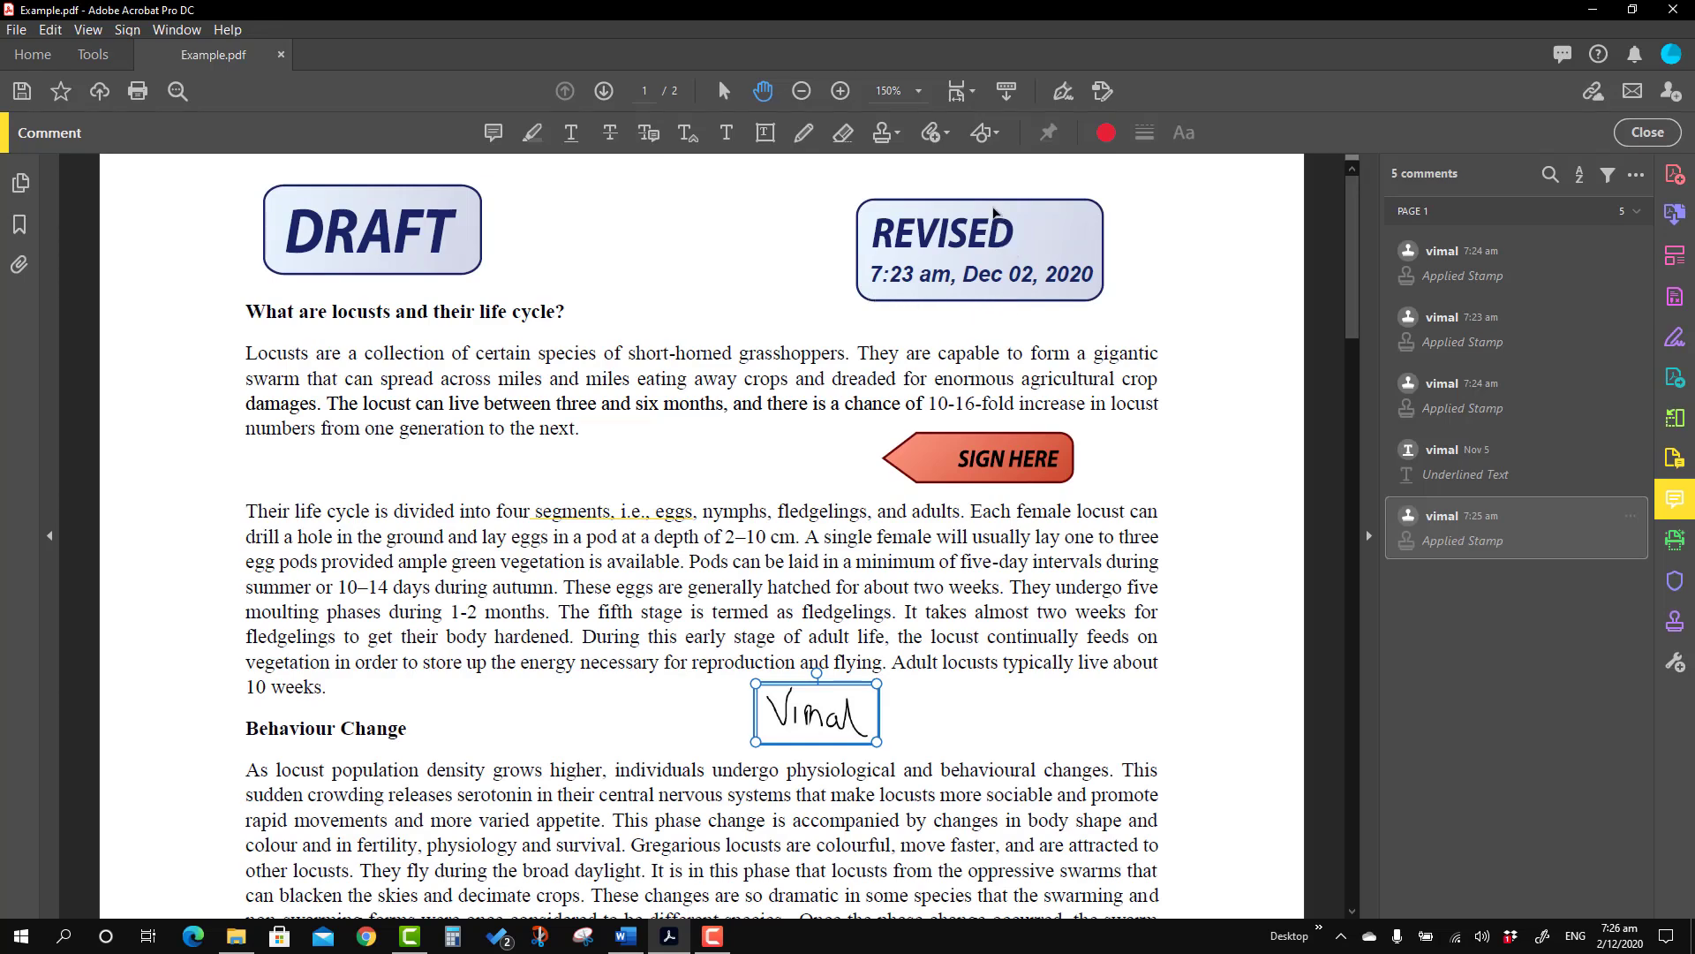
- Snip the REVISED stamp, copy the snip, and close Snipping Tool without saving
{"action": "left_click", "coordinate": [584, 938]}
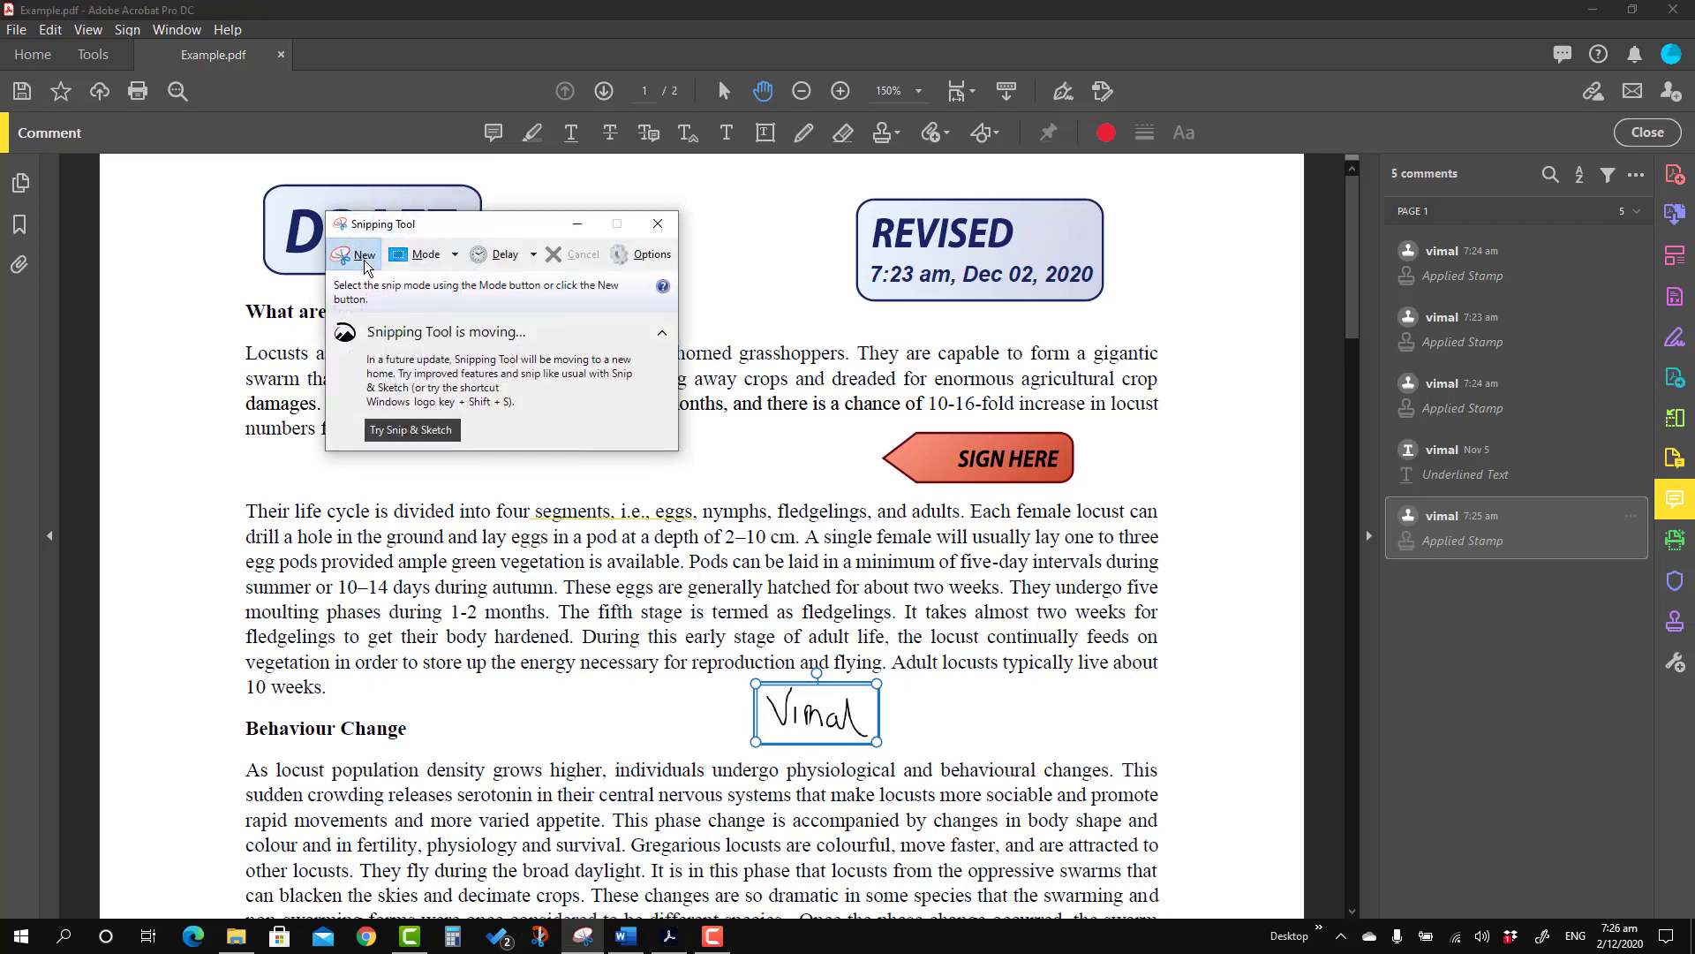
{"action": "left_click", "coordinate": [362, 257]}
{"action": "left_click_drag", "start_coordinate": [839, 191], "coordinate": [1129, 321]}
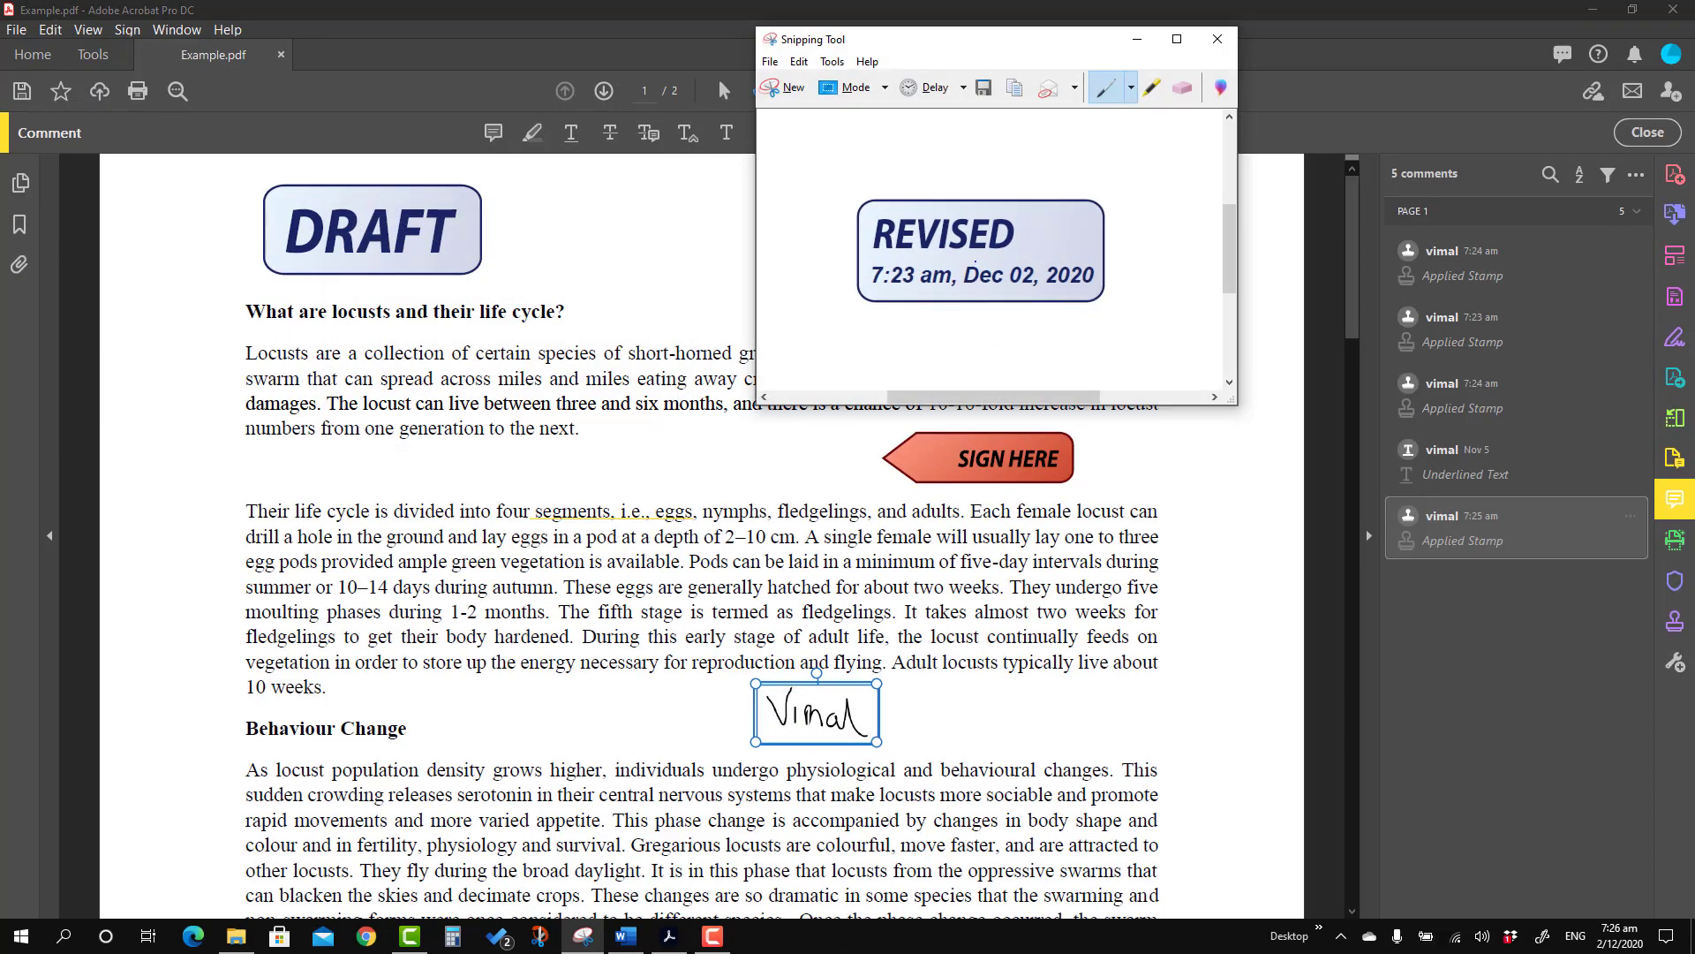
{"action": "right_click", "coordinate": [977, 262]}
{"action": "left_click", "coordinate": [1009, 292]}
{"action": "left_click", "coordinate": [1217, 44]}
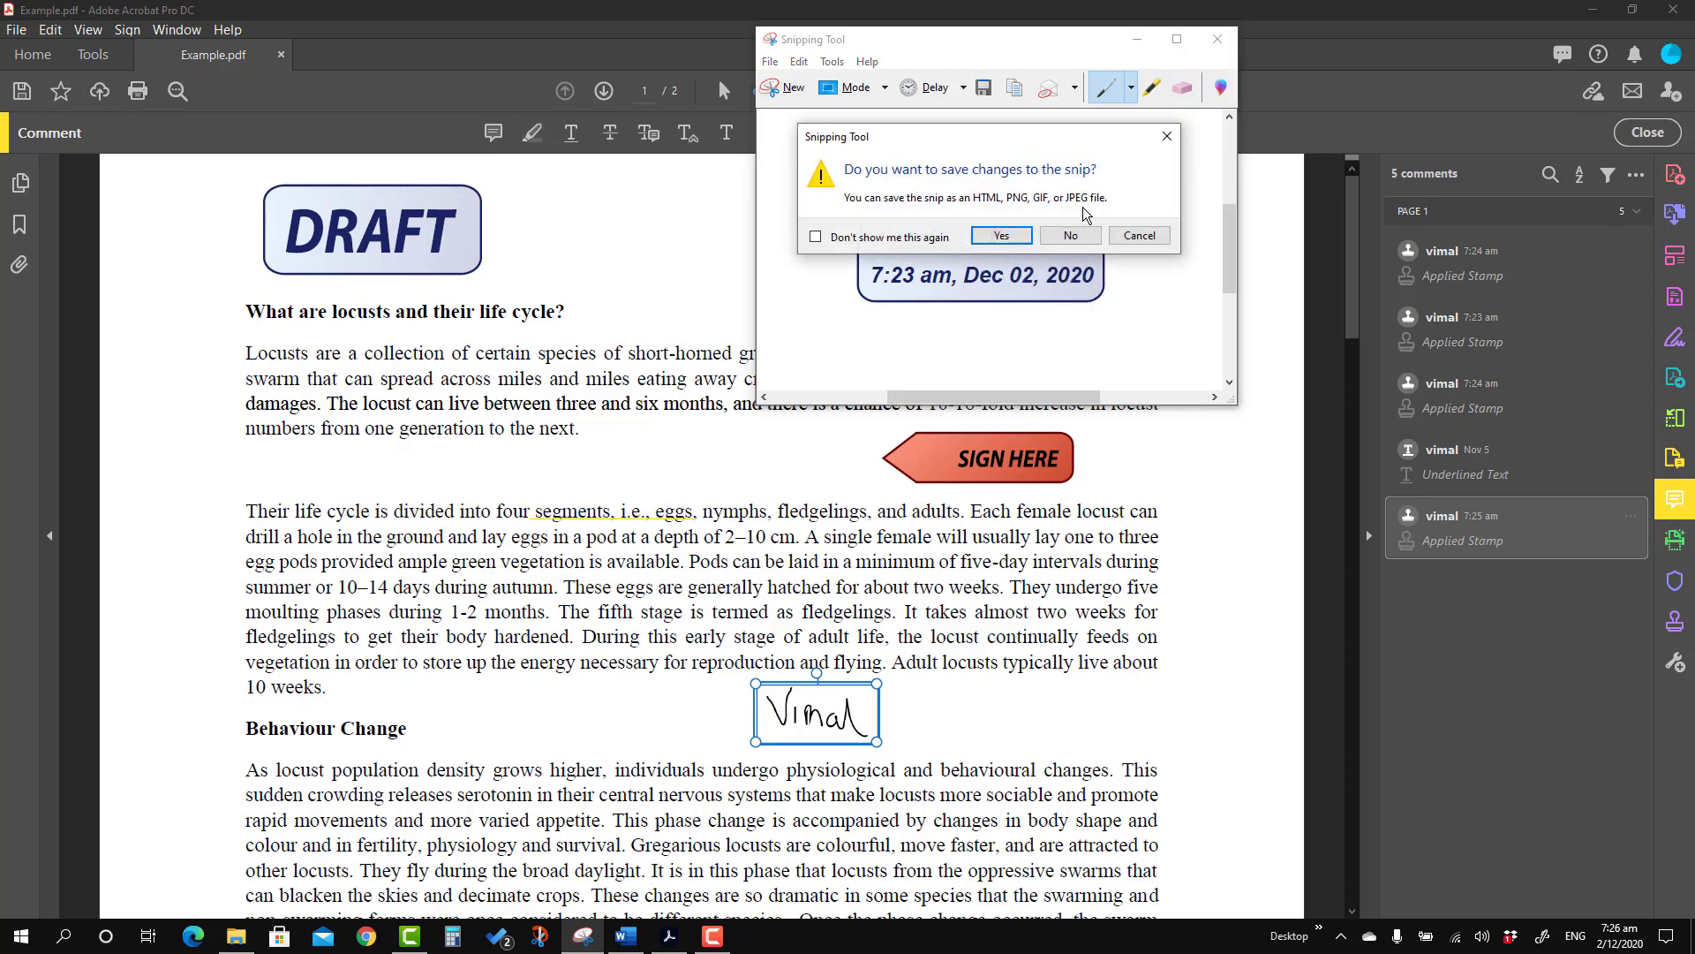
{"action": "left_click", "coordinate": [1074, 235]}
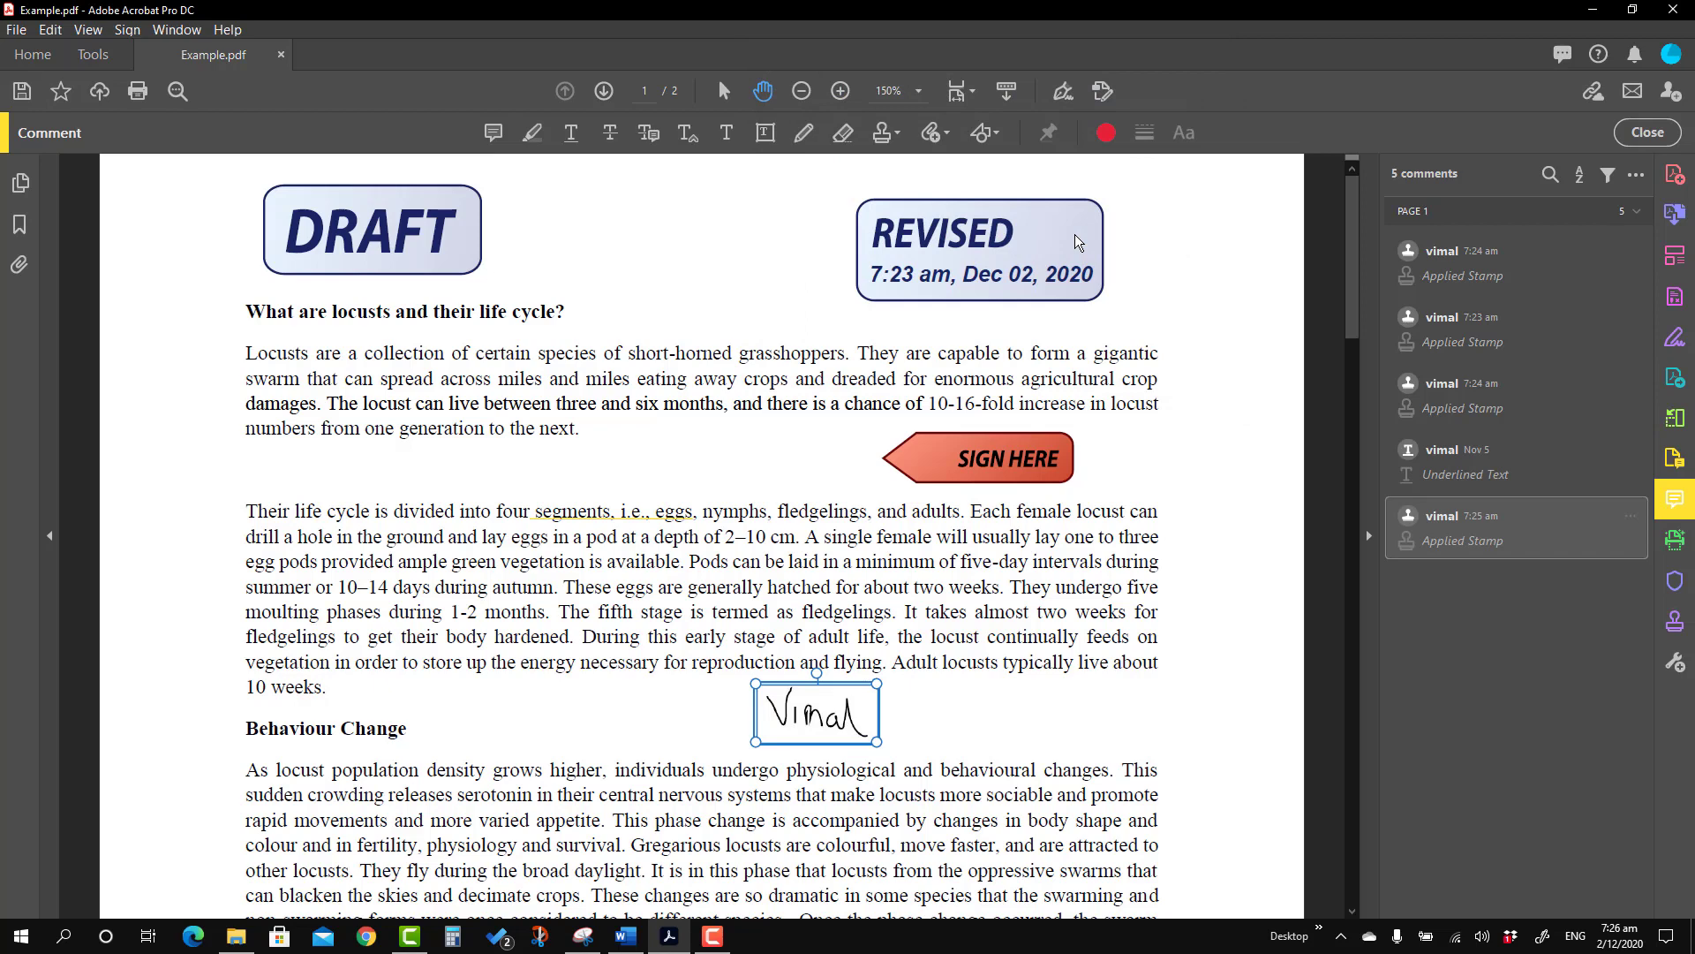
- Paste the copied REVISED image as a stamp, shrink it, and set it beside the signature
{"action": "left_click", "coordinate": [898, 141]}
{"action": "mouse_move", "coordinate": [973, 401]}
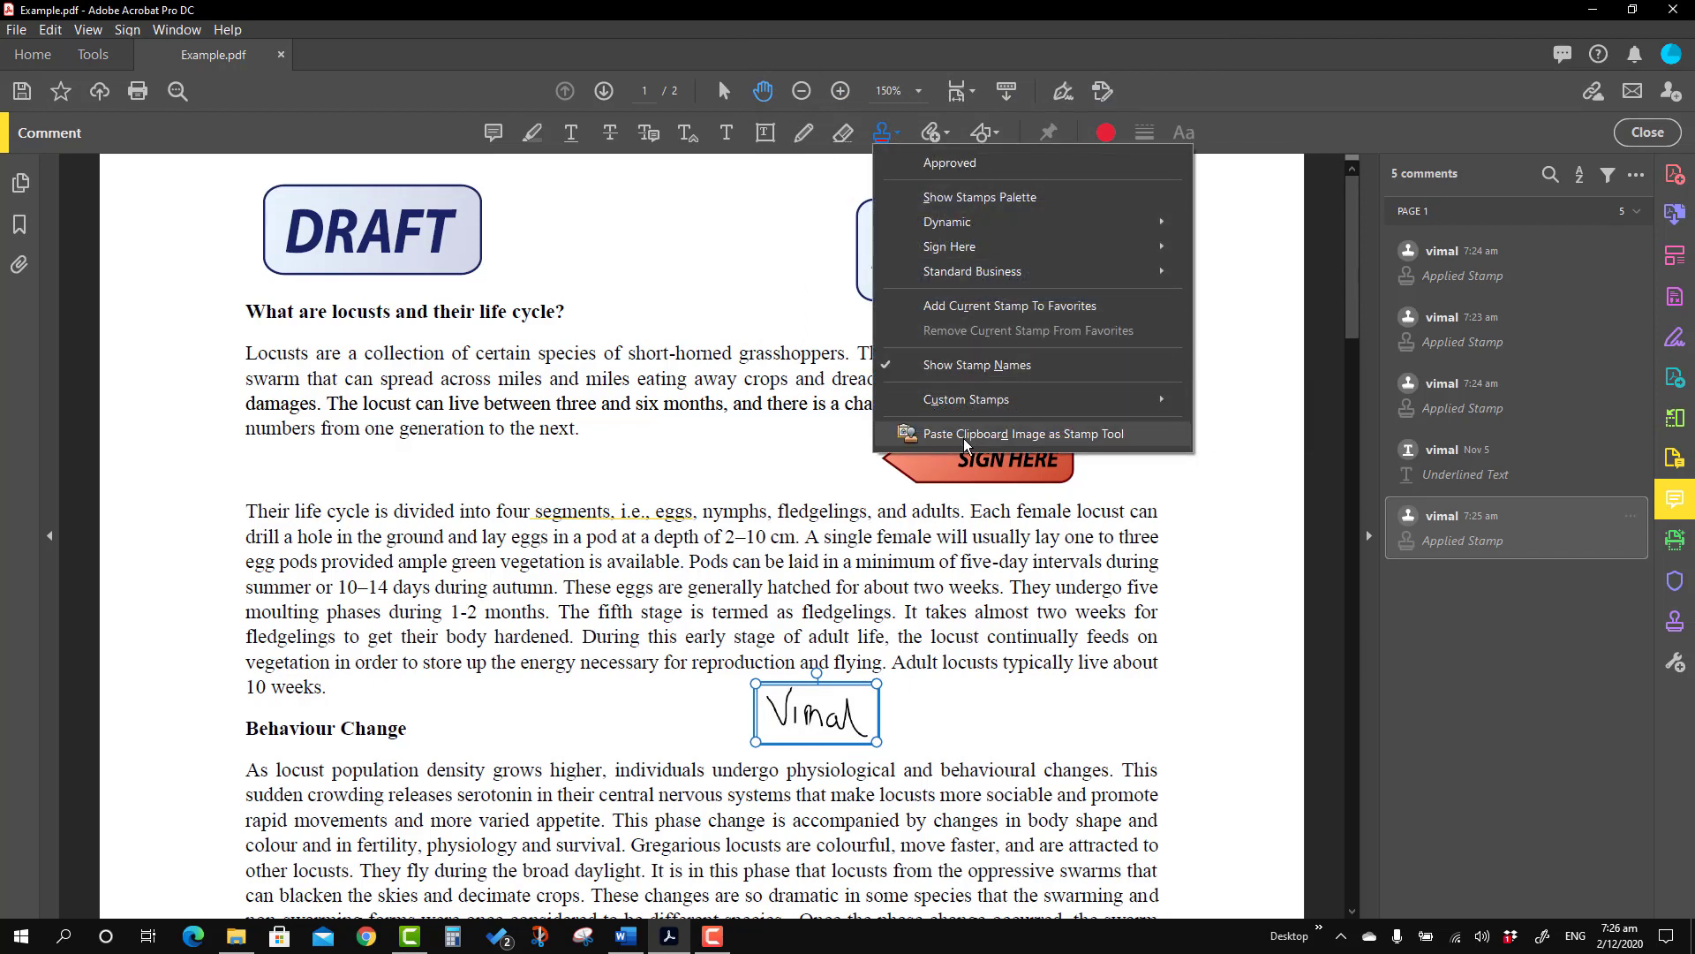
{"action": "left_click", "coordinate": [963, 434]}
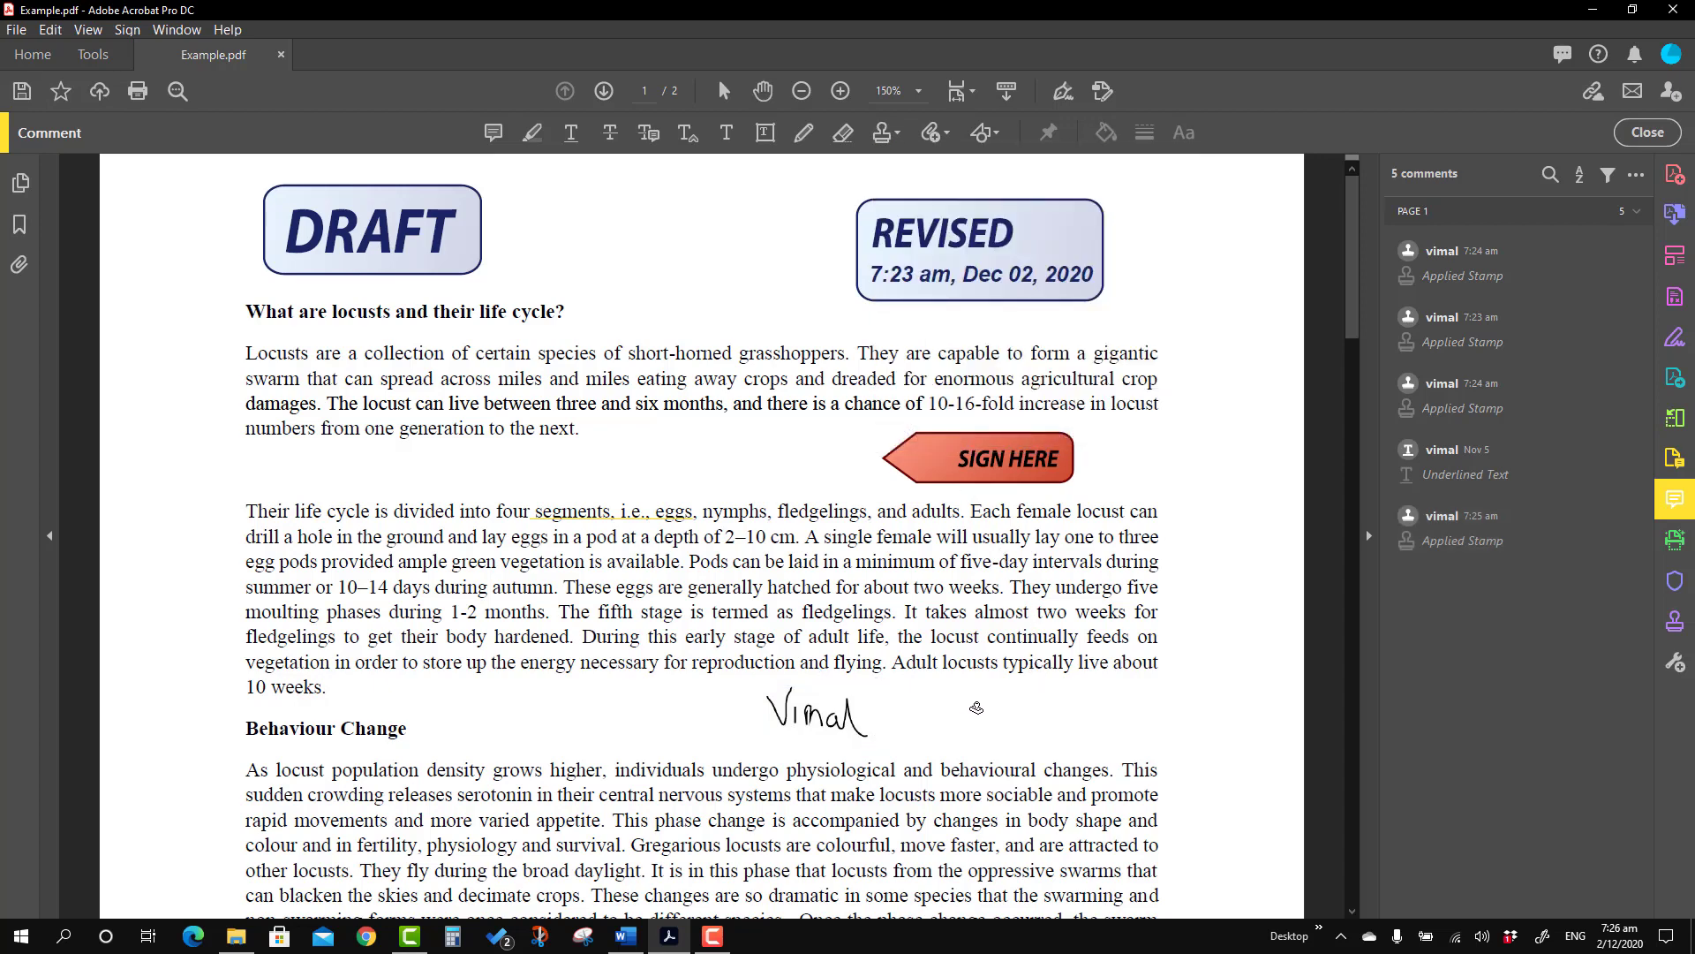
{"action": "left_click", "coordinate": [1005, 708]}
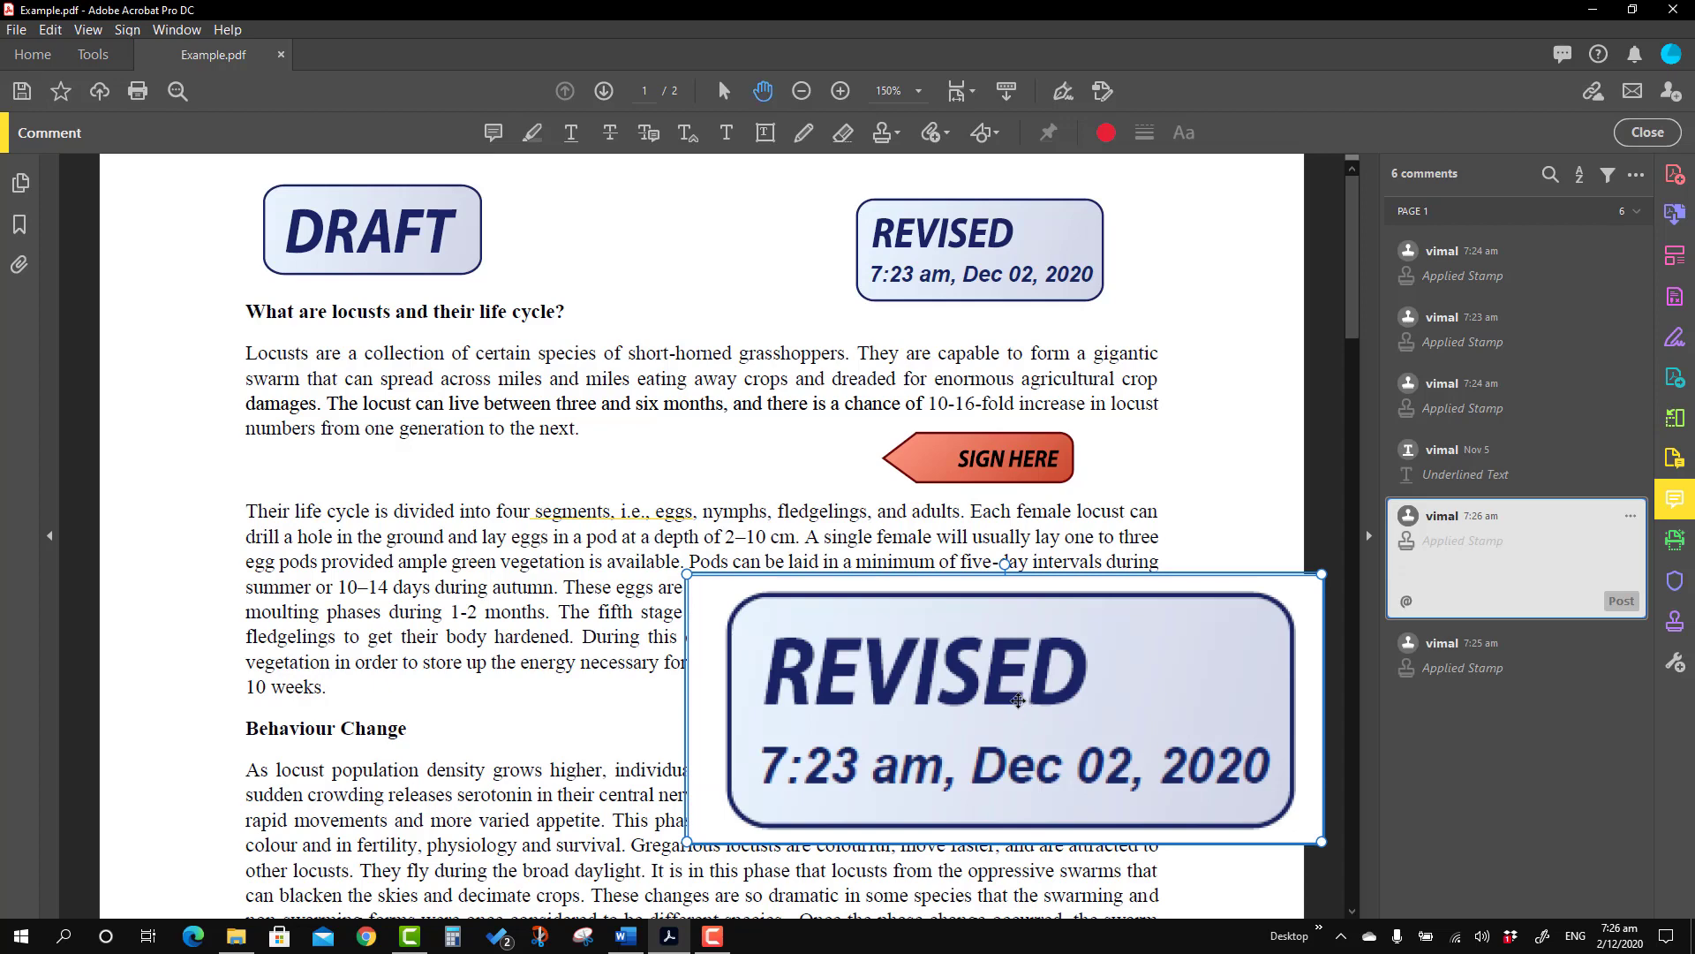
{"action": "scroll", "coordinate": [1097, 743], "scroll_direction": "down", "scroll_amount": 1}
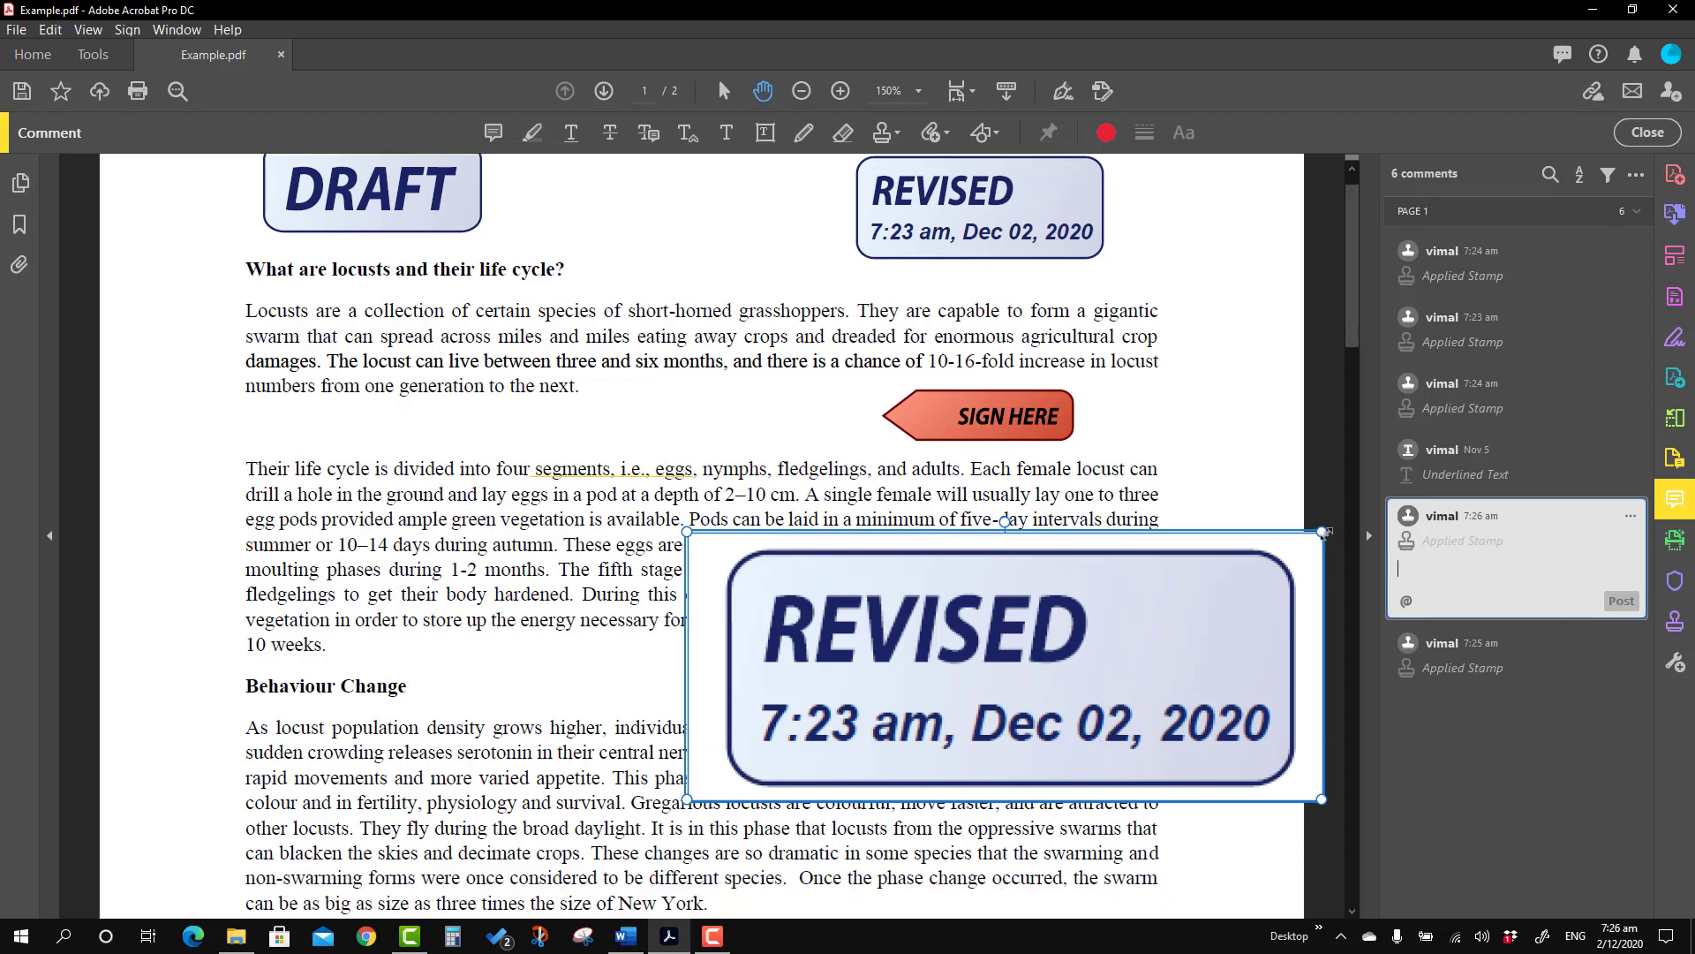
{"action": "left_click_drag", "start_coordinate": [1322, 531], "coordinate": [968, 680]}
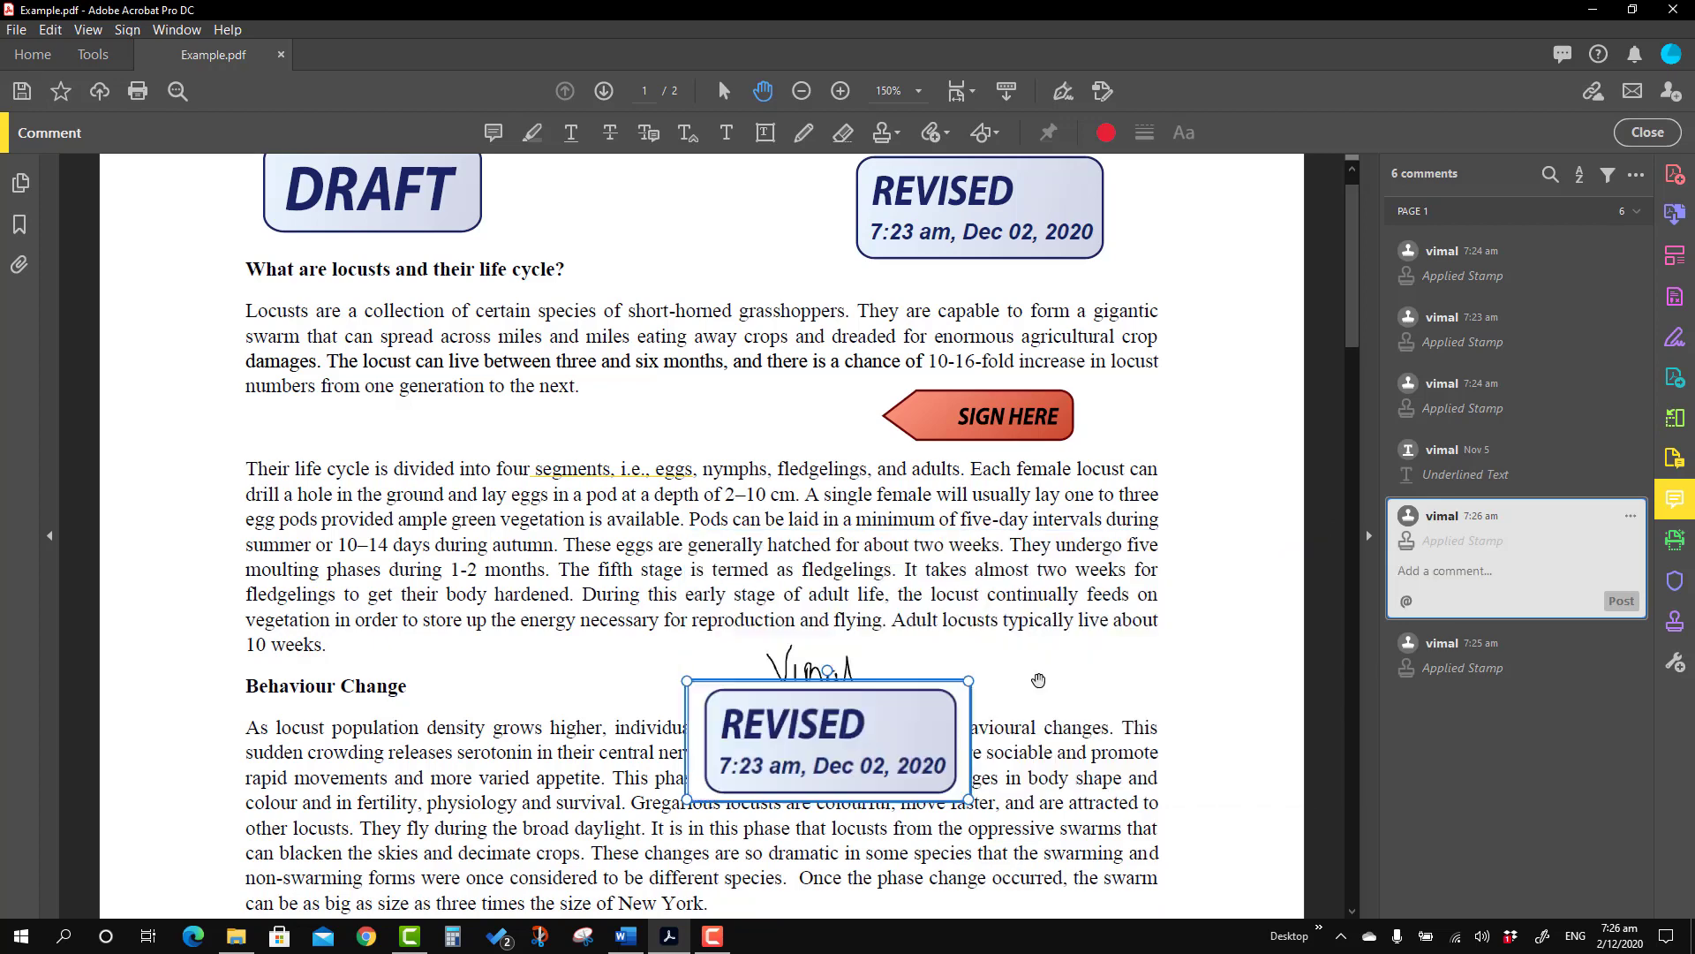
{"action": "left_click_drag", "start_coordinate": [689, 799], "coordinate": [767, 765]}
{"action": "left_click_drag", "start_coordinate": [834, 720], "coordinate": [1011, 674]}
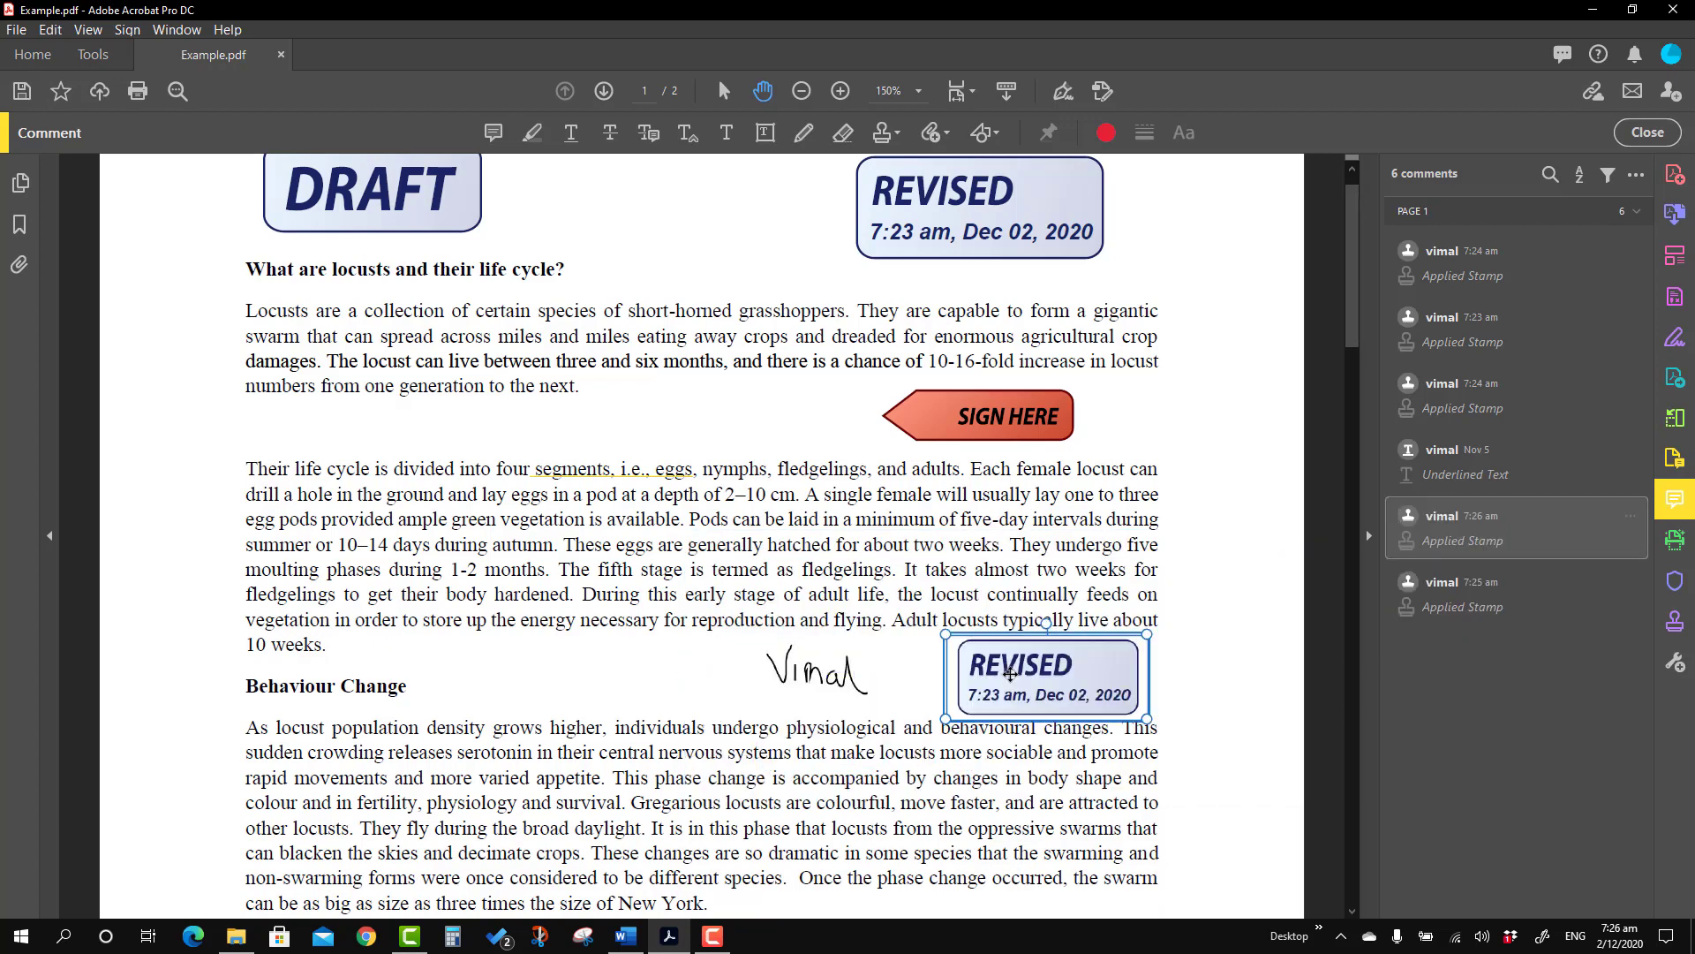
{"action": "key", "text": "alt+Tab"}
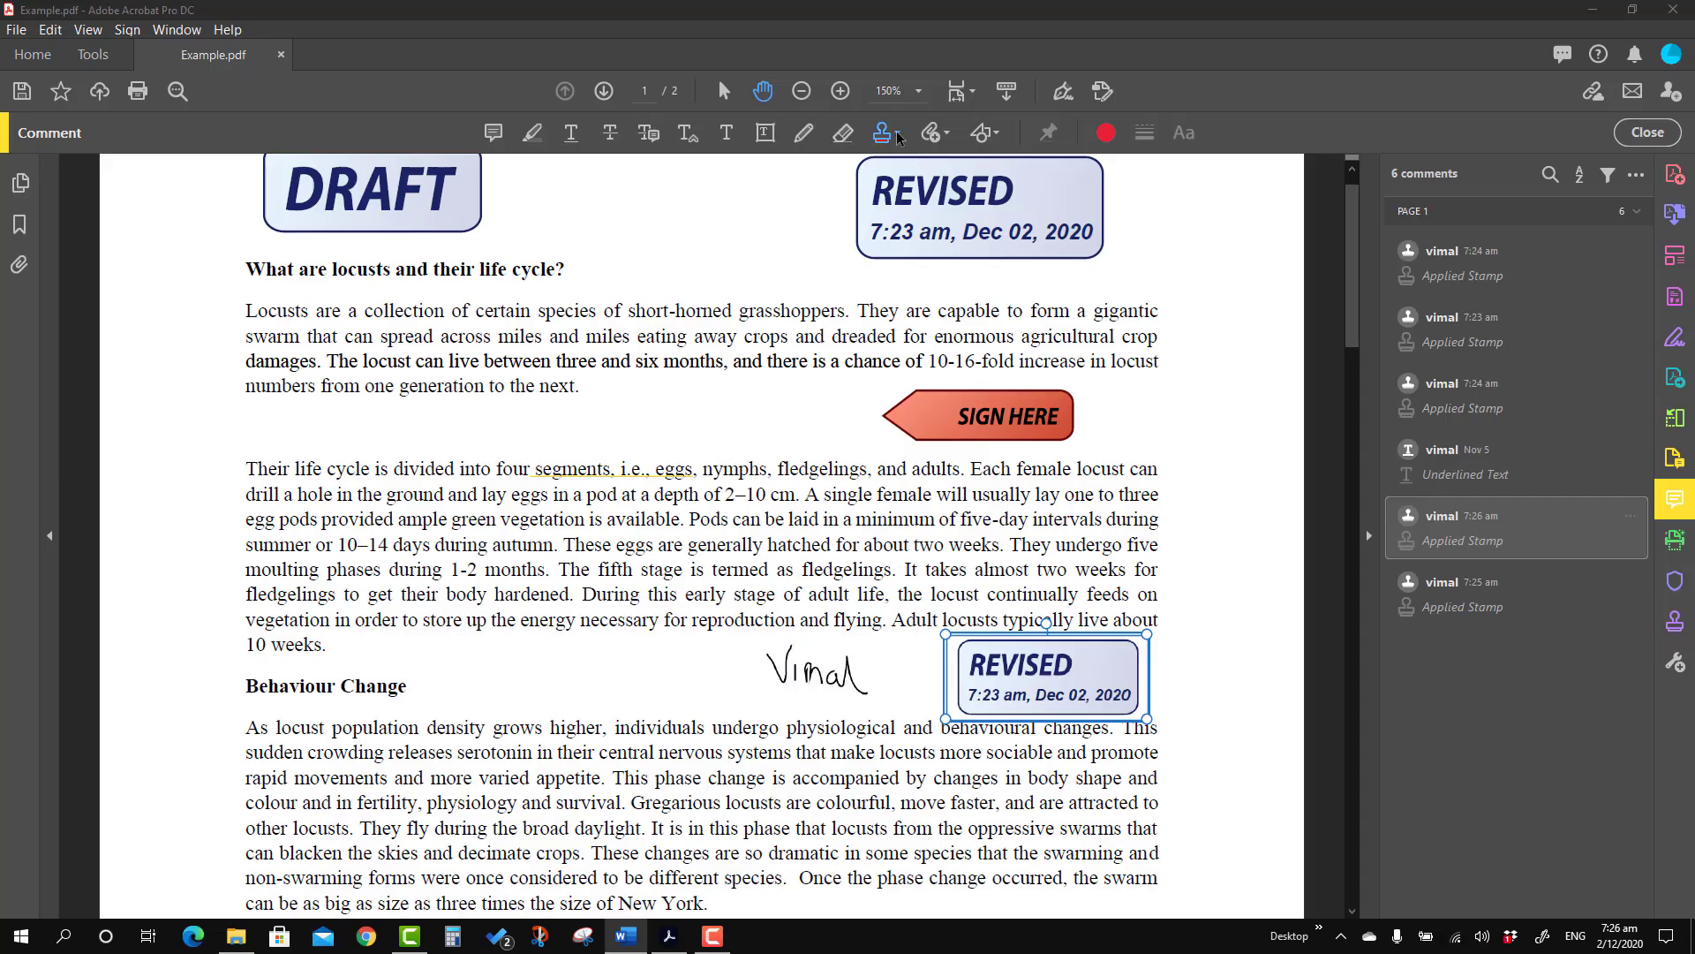
- Edit the Signature stamp: append the signer's name and change its category to Standard Business
{"action": "left_click", "coordinate": [897, 135]}
{"action": "mouse_move", "coordinate": [989, 409]}
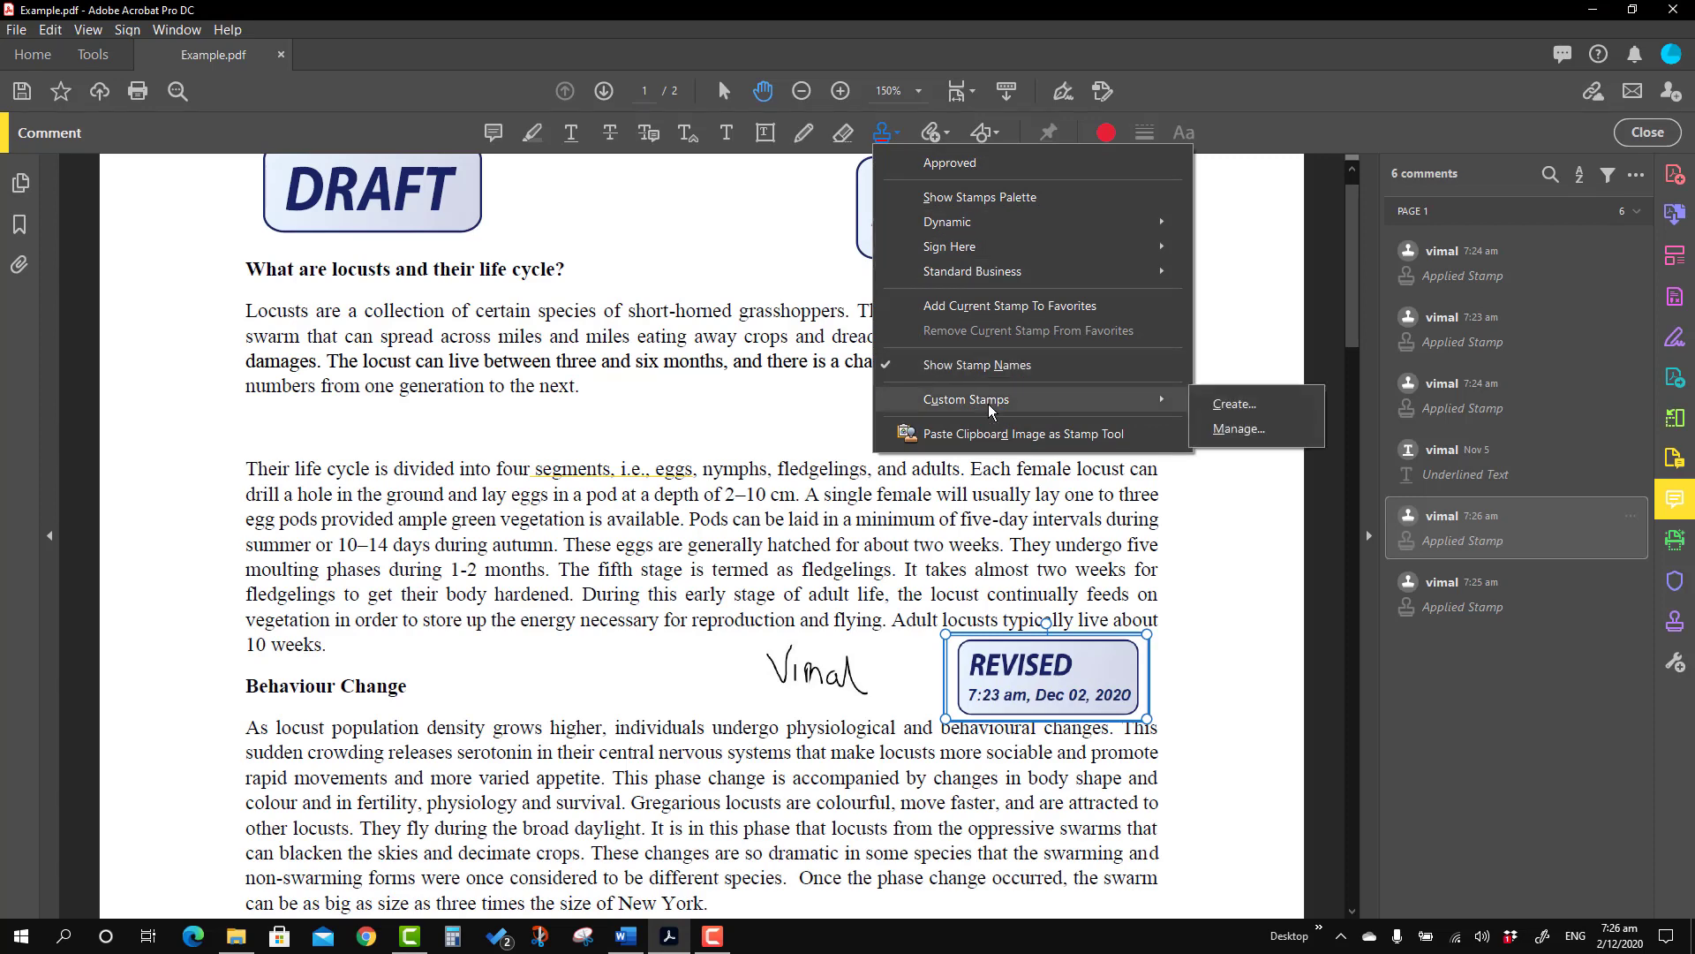
{"action": "left_click", "coordinate": [1237, 431]}
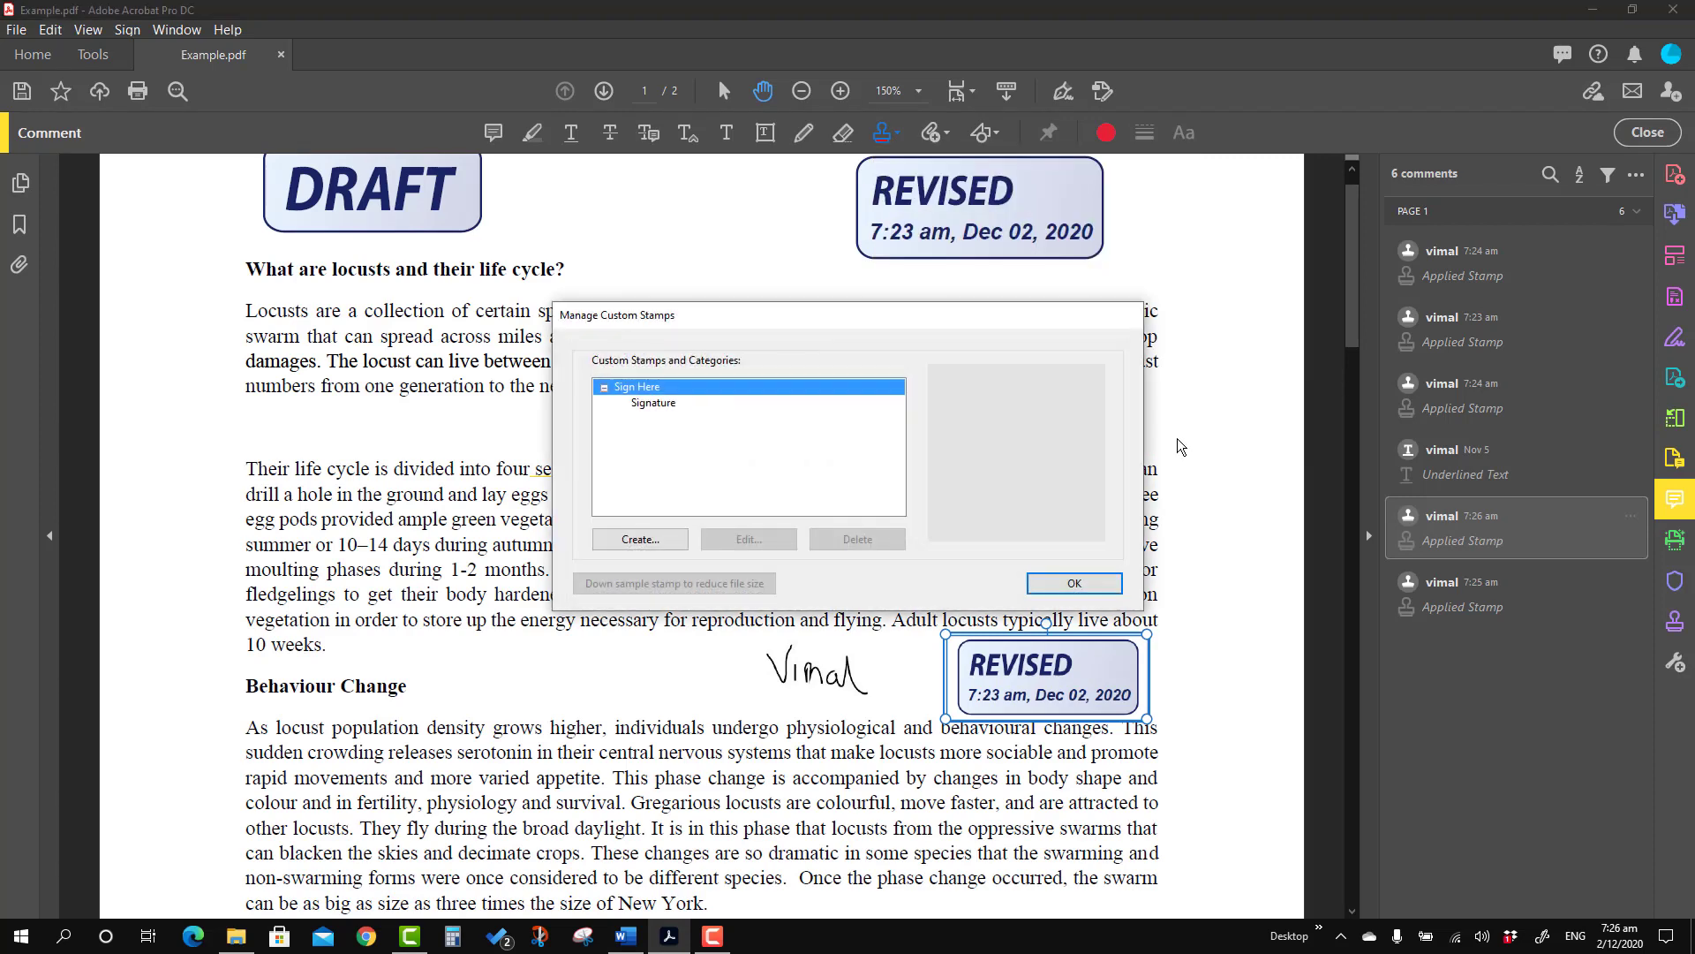
{"action": "left_click", "coordinate": [663, 406]}
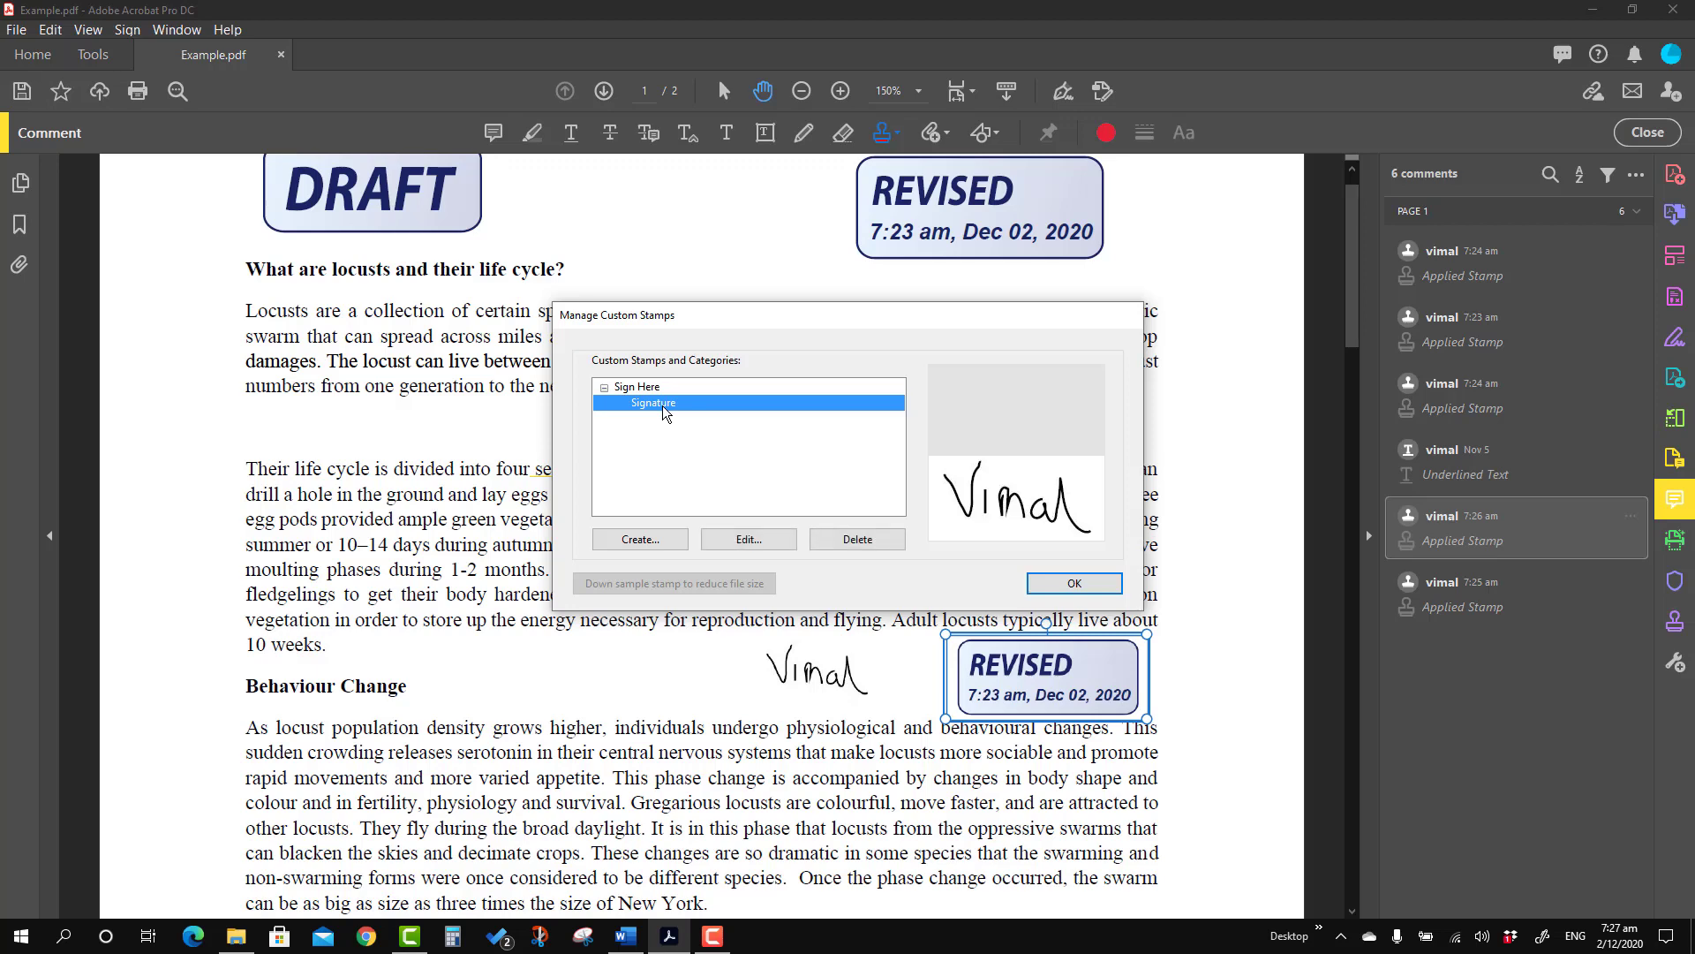
{"action": "left_click", "coordinate": [748, 541]}
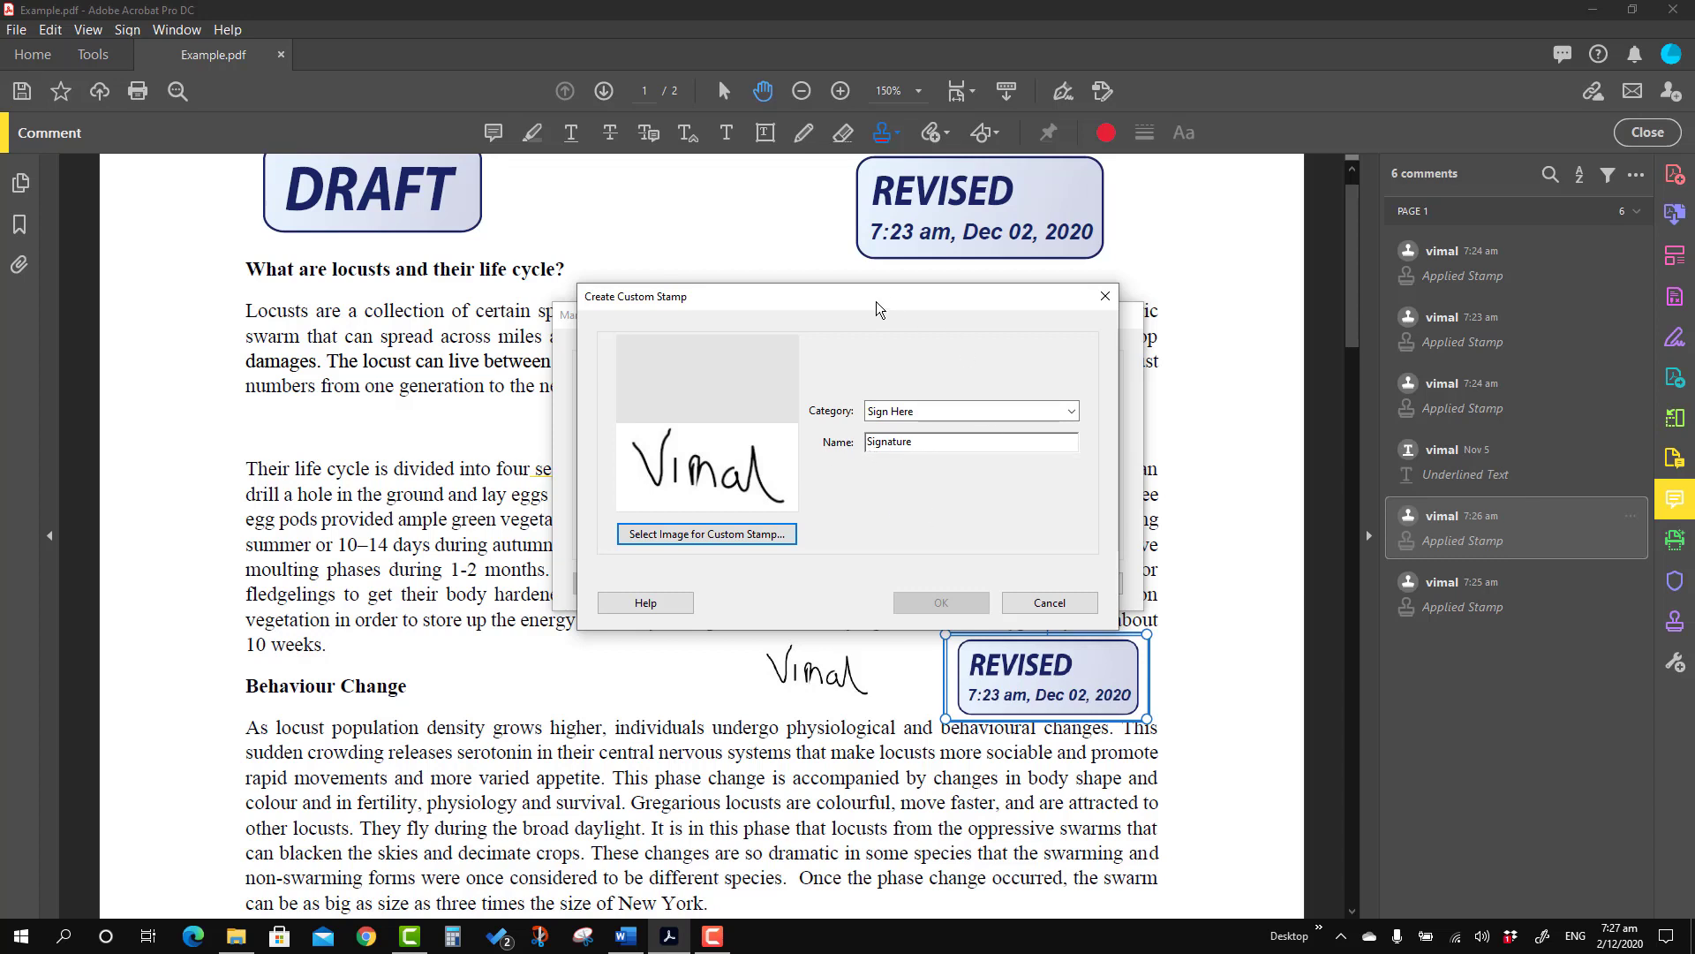
{"action": "left_click", "coordinate": [985, 440]}
{"action": "left_click", "coordinate": [985, 413]}
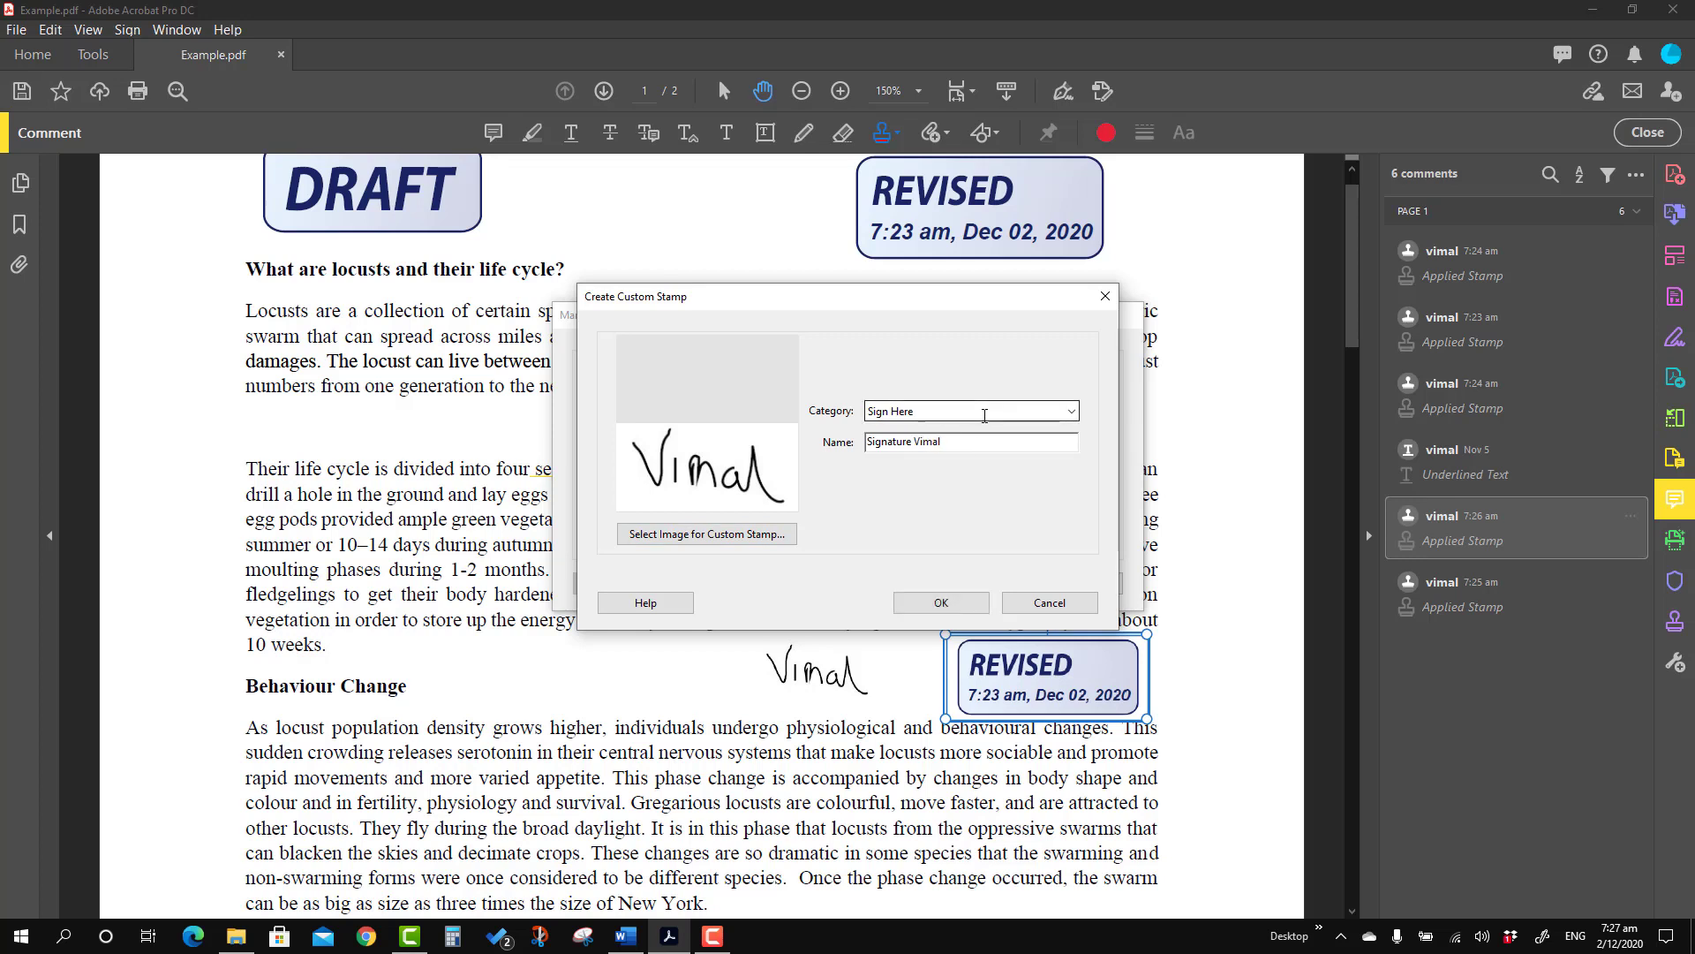
{"action": "left_click", "coordinate": [1071, 411]}
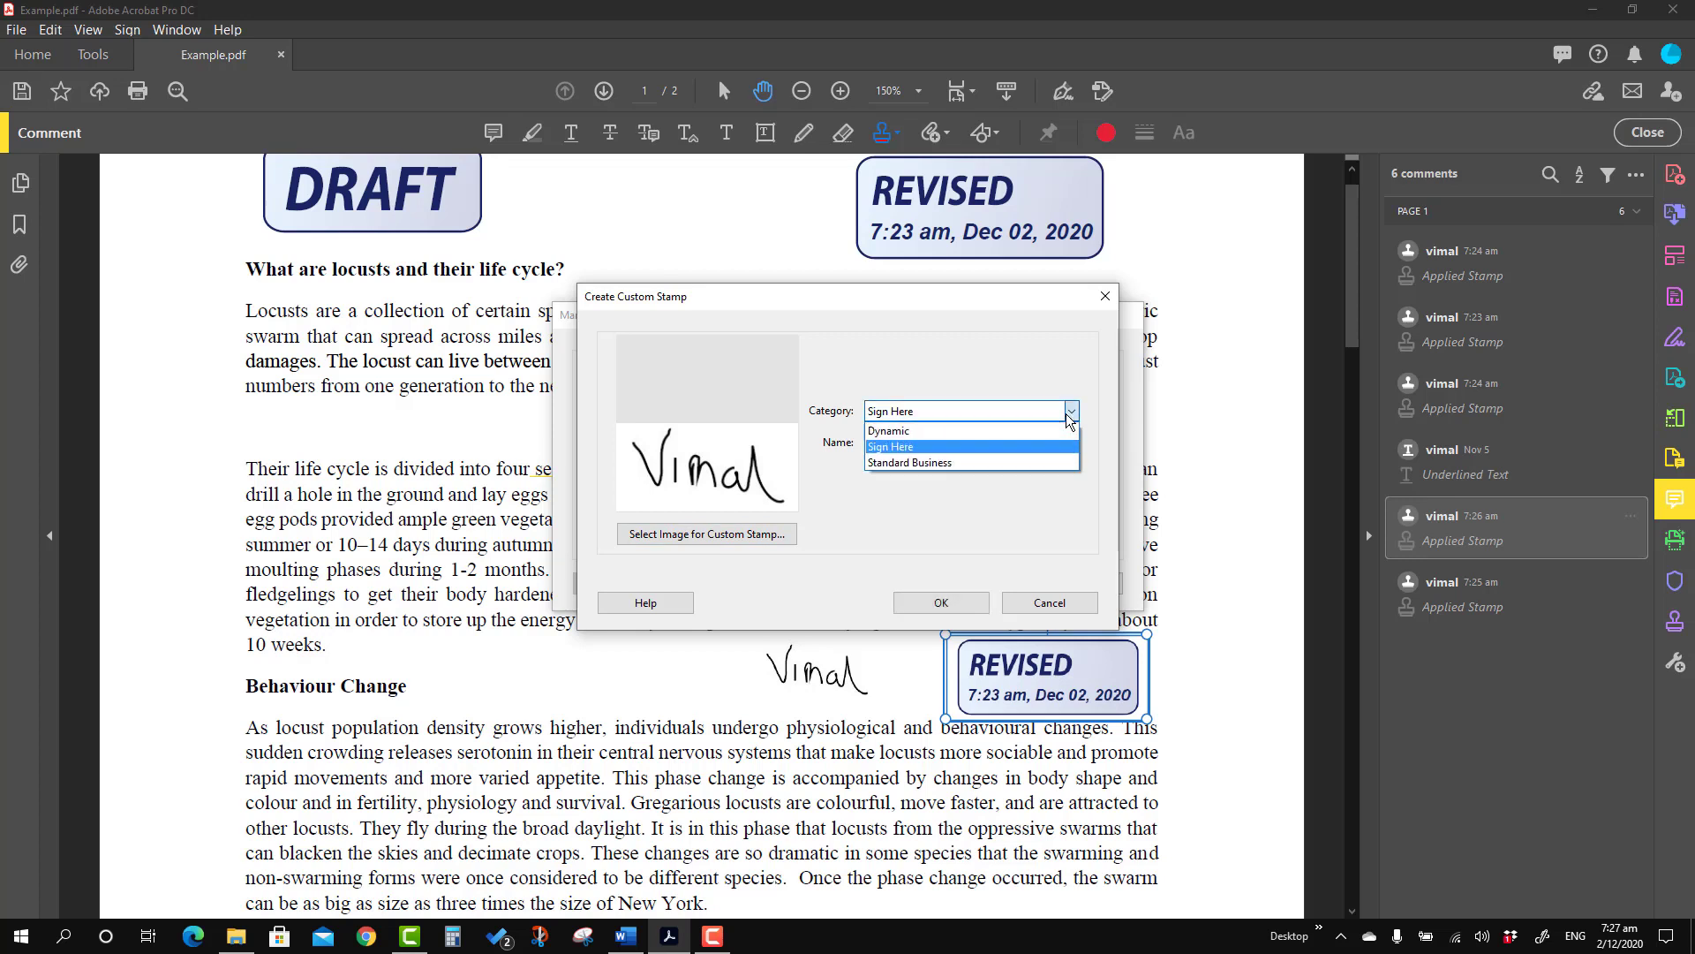
{"action": "left_click", "coordinate": [958, 462]}
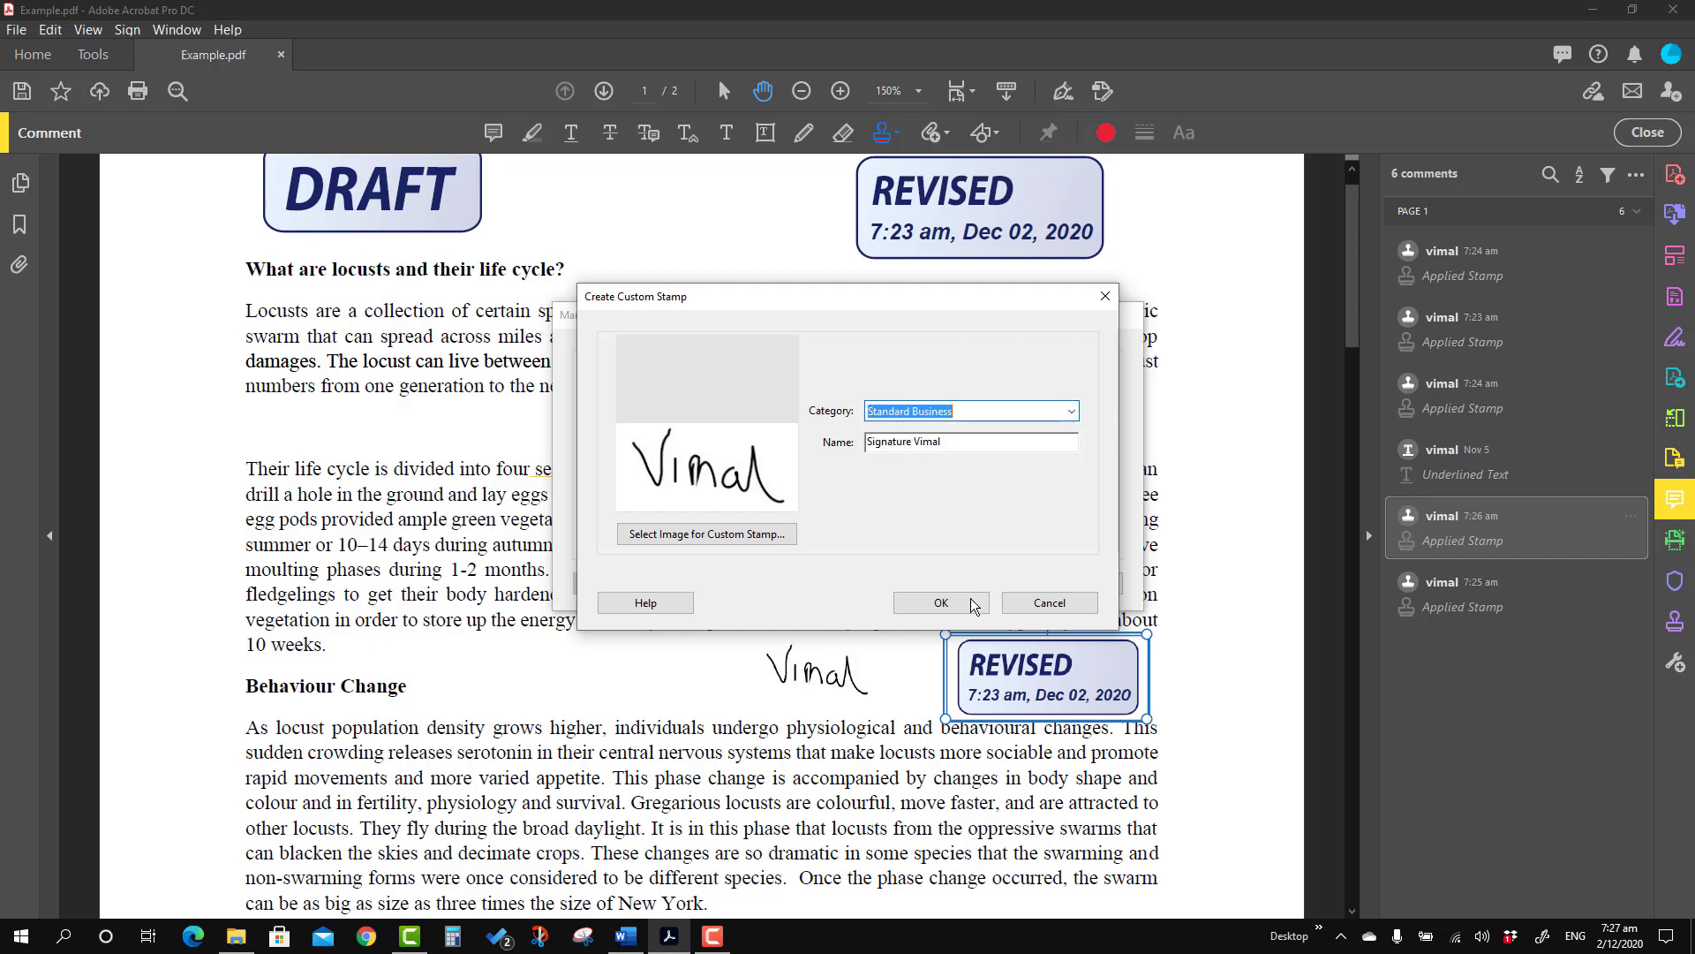
{"action": "left_click", "coordinate": [941, 603]}
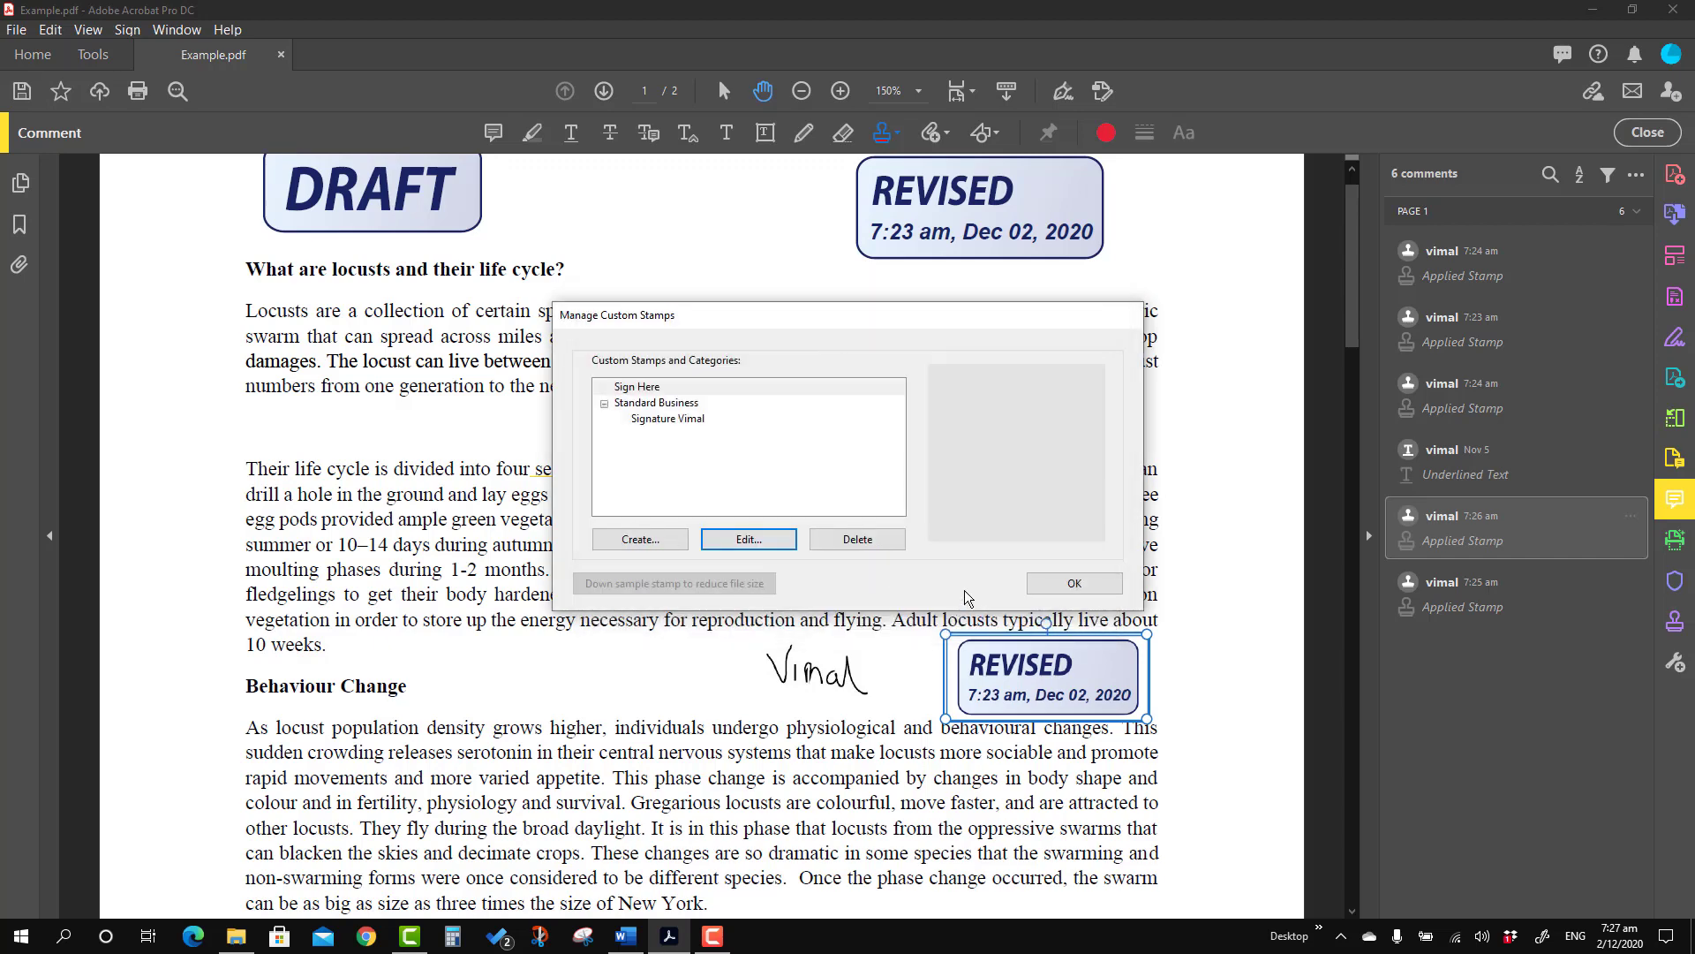
{"action": "left_click", "coordinate": [1046, 590]}
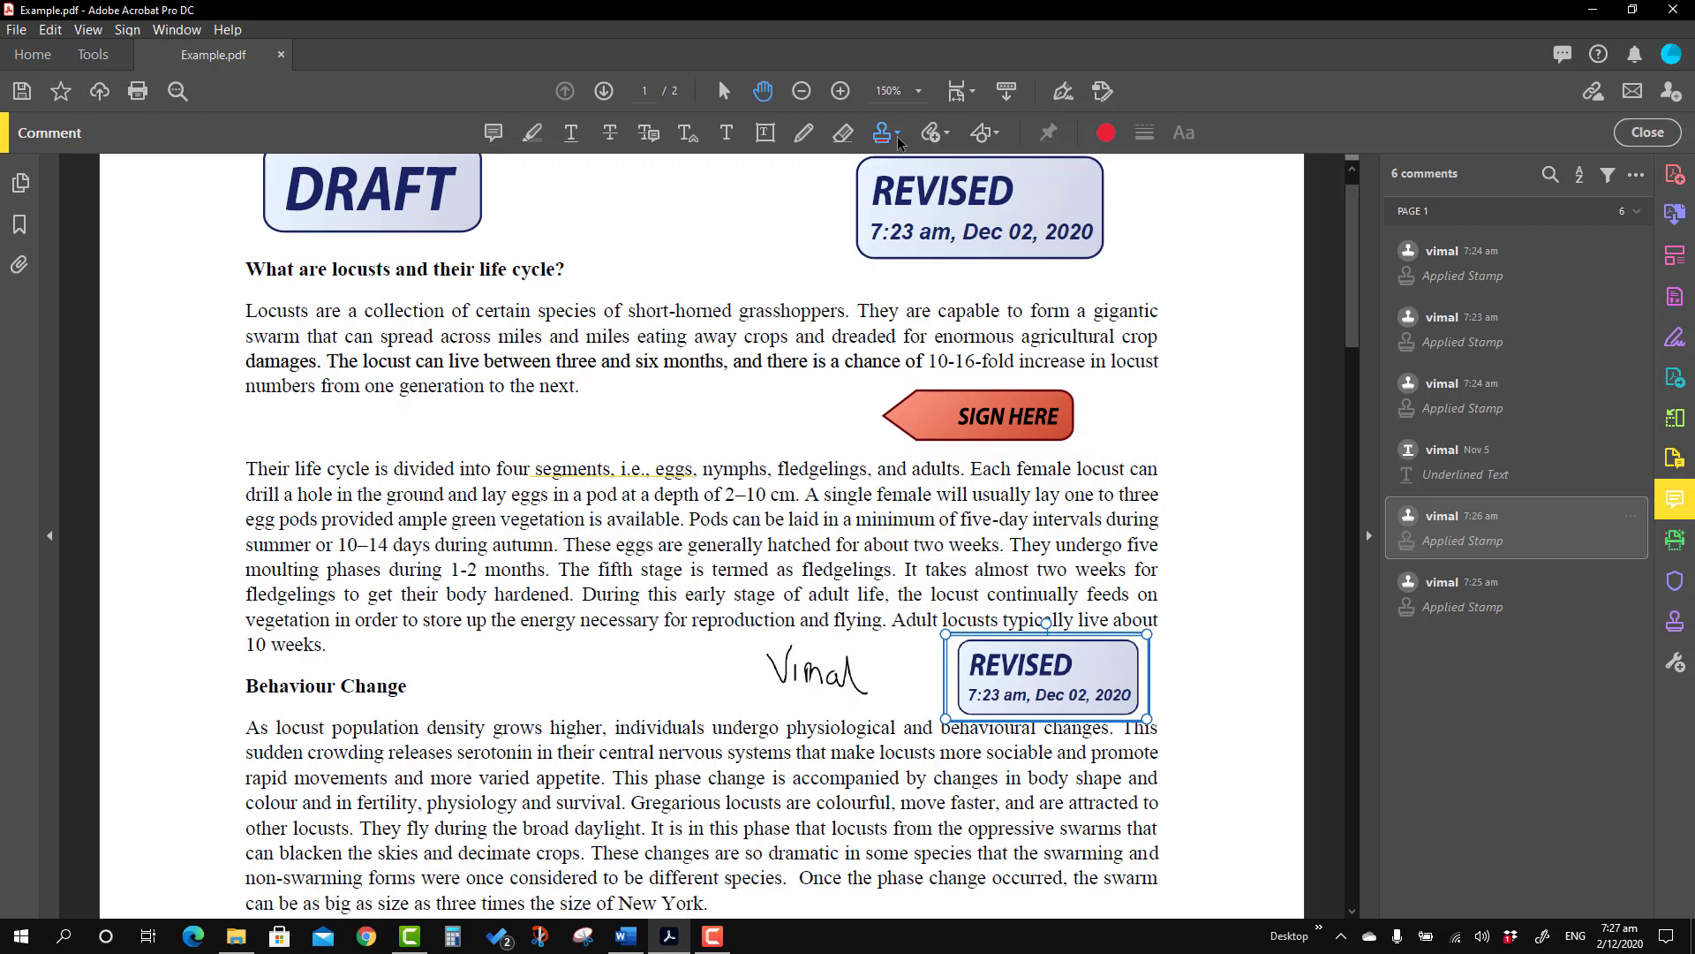
- Place the Standard Business signature stamp, shrink it, and move it left of SIGN HERE
{"action": "left_click", "coordinate": [898, 134]}
{"action": "mouse_move", "coordinate": [953, 280]}
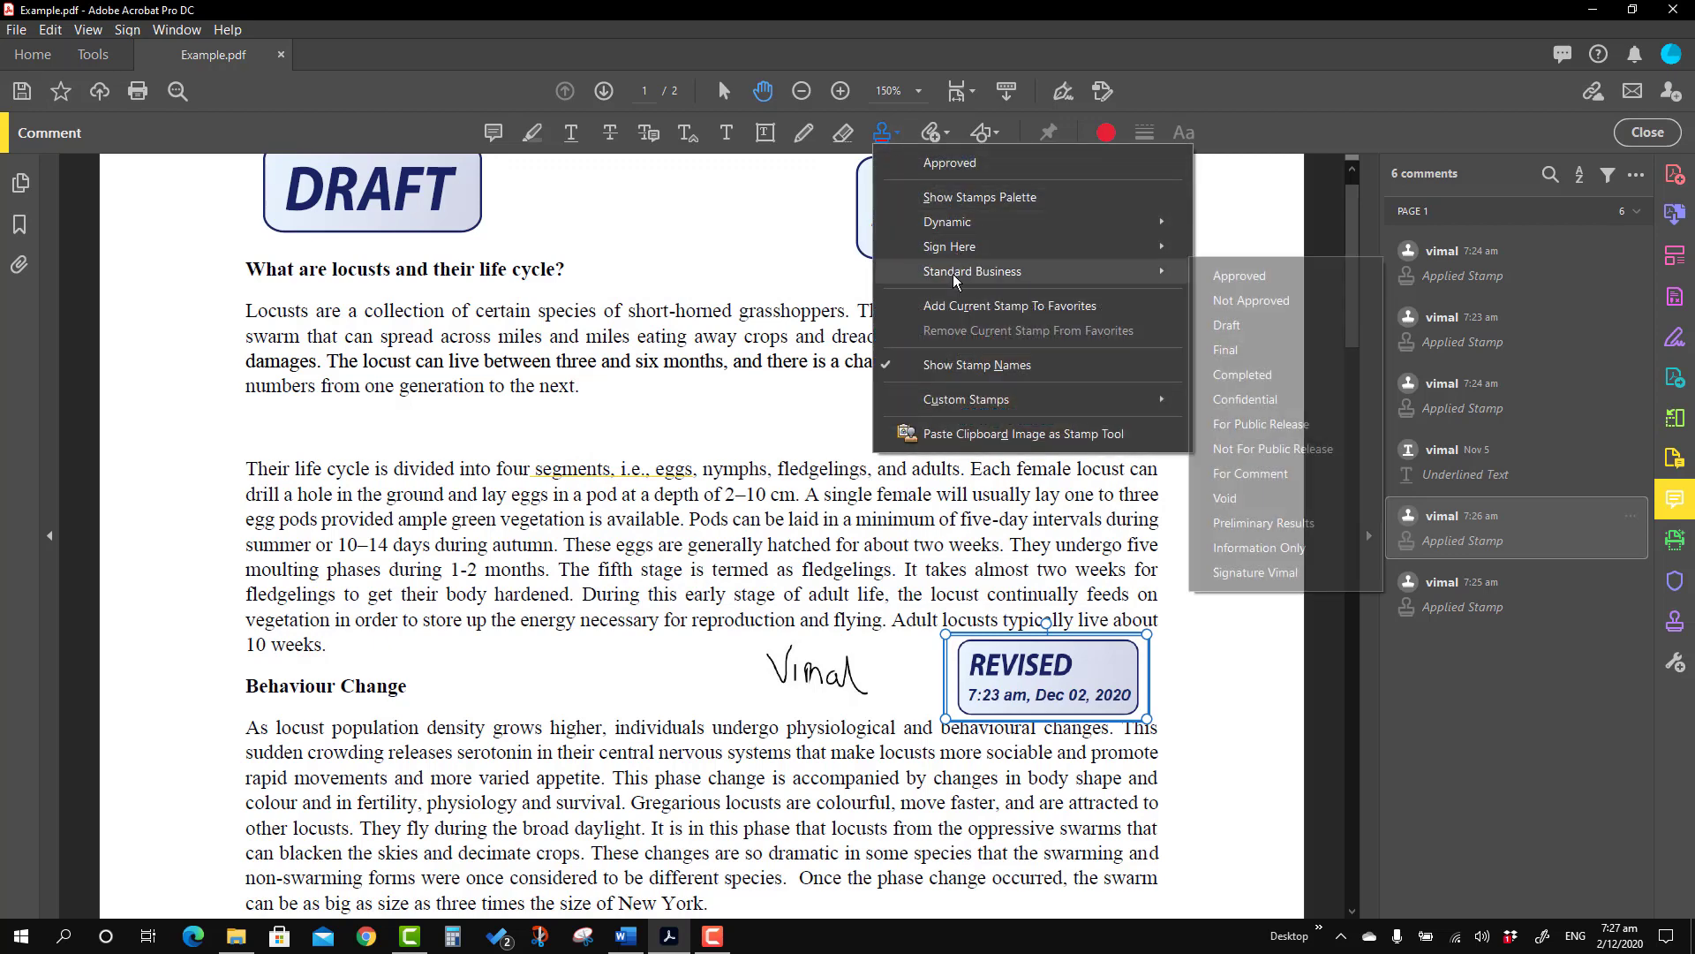
{"action": "left_click", "coordinate": [1243, 574]}
{"action": "left_click", "coordinate": [676, 426]}
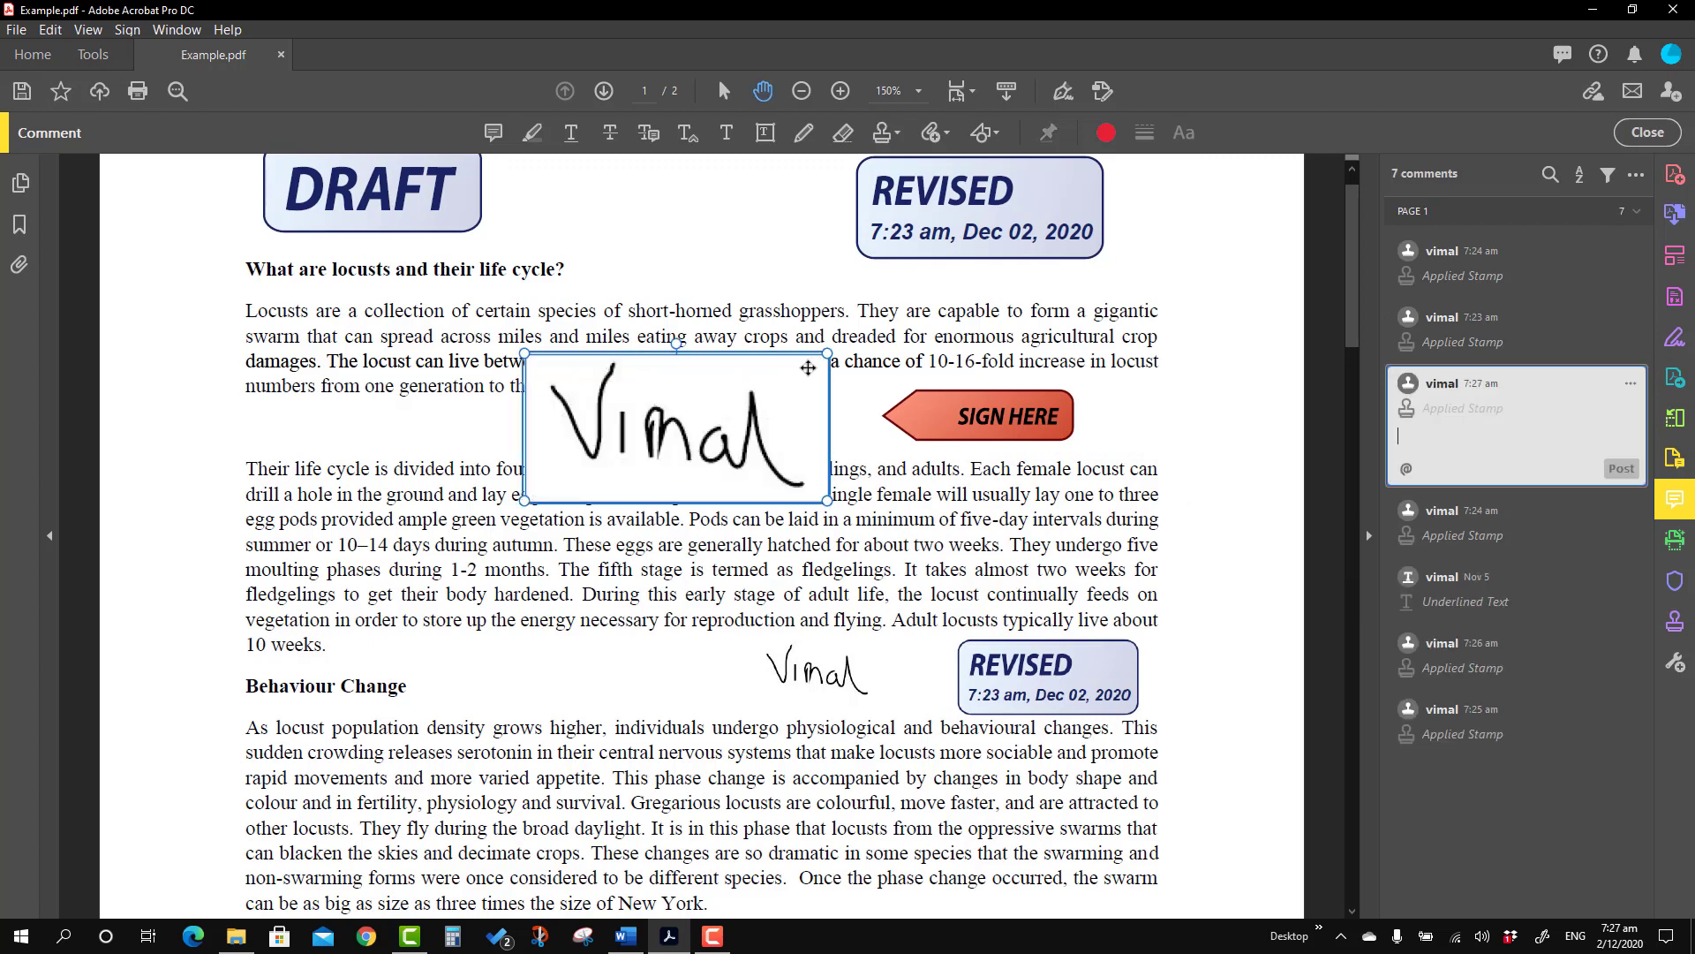
{"action": "left_click_drag", "start_coordinate": [827, 353], "coordinate": [706, 412]}
{"action": "left_click_drag", "start_coordinate": [641, 456], "coordinate": [706, 418]}
{"action": "key", "text": "alt+Tab"}
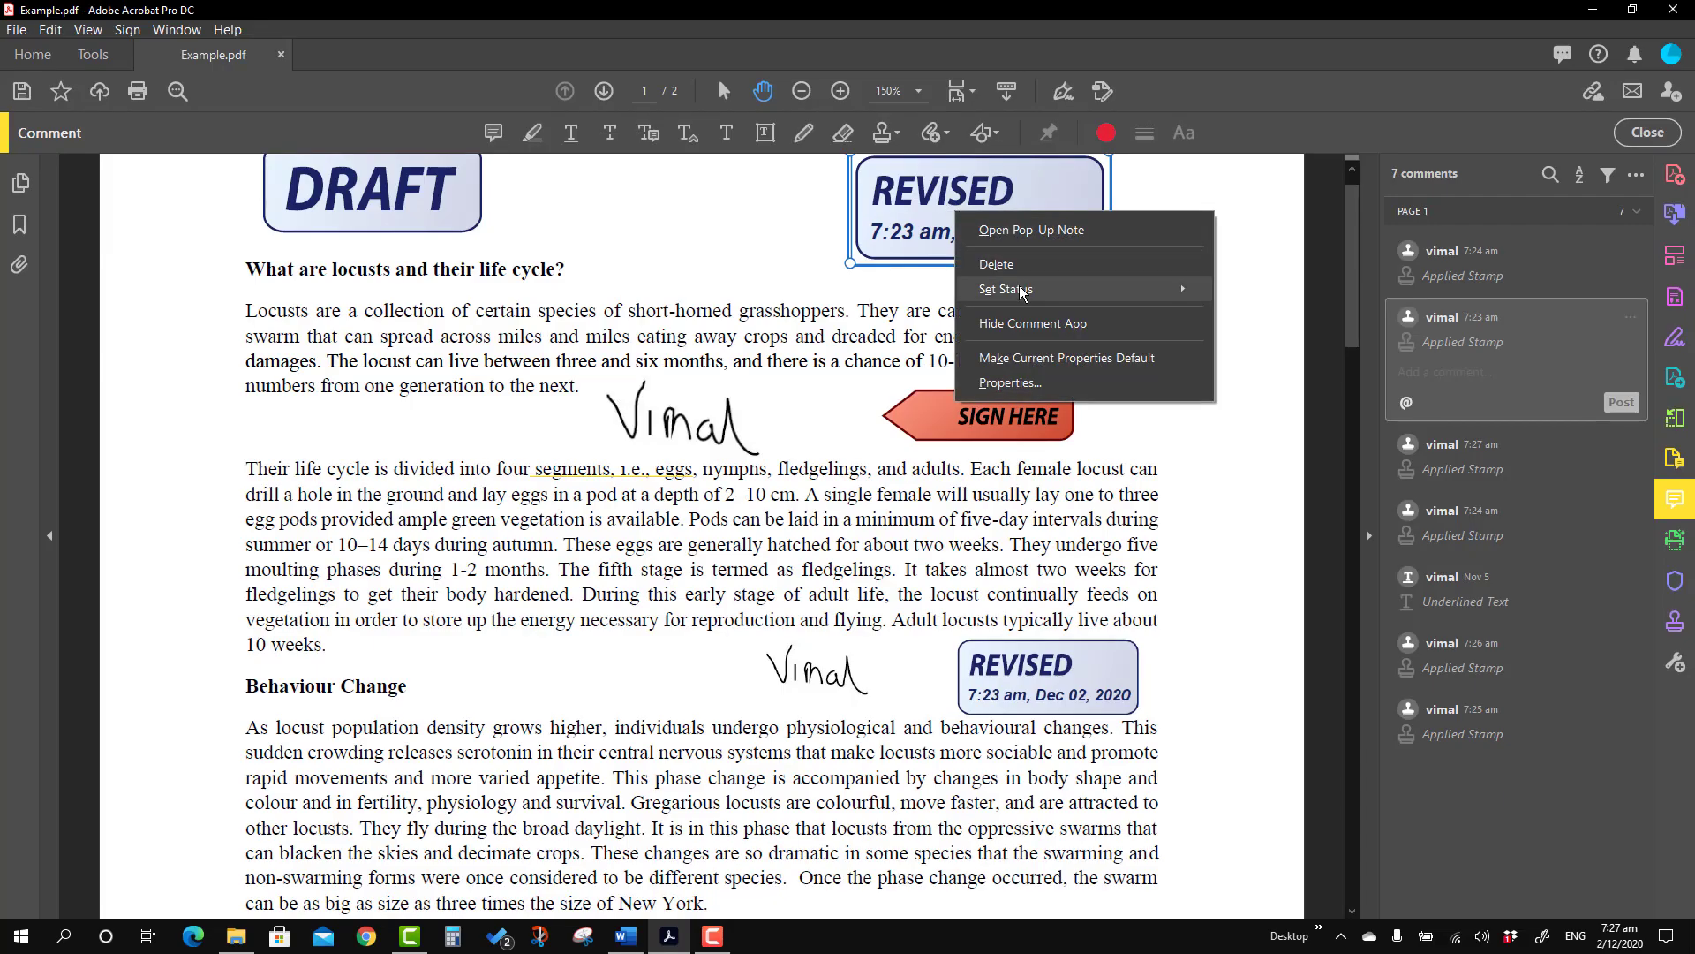
- Set stamp statuses: REVISED to Accepted, DRAFT to Cancelled, SIGN HERE to Completed
{"action": "mouse_move", "coordinate": [1021, 290]}
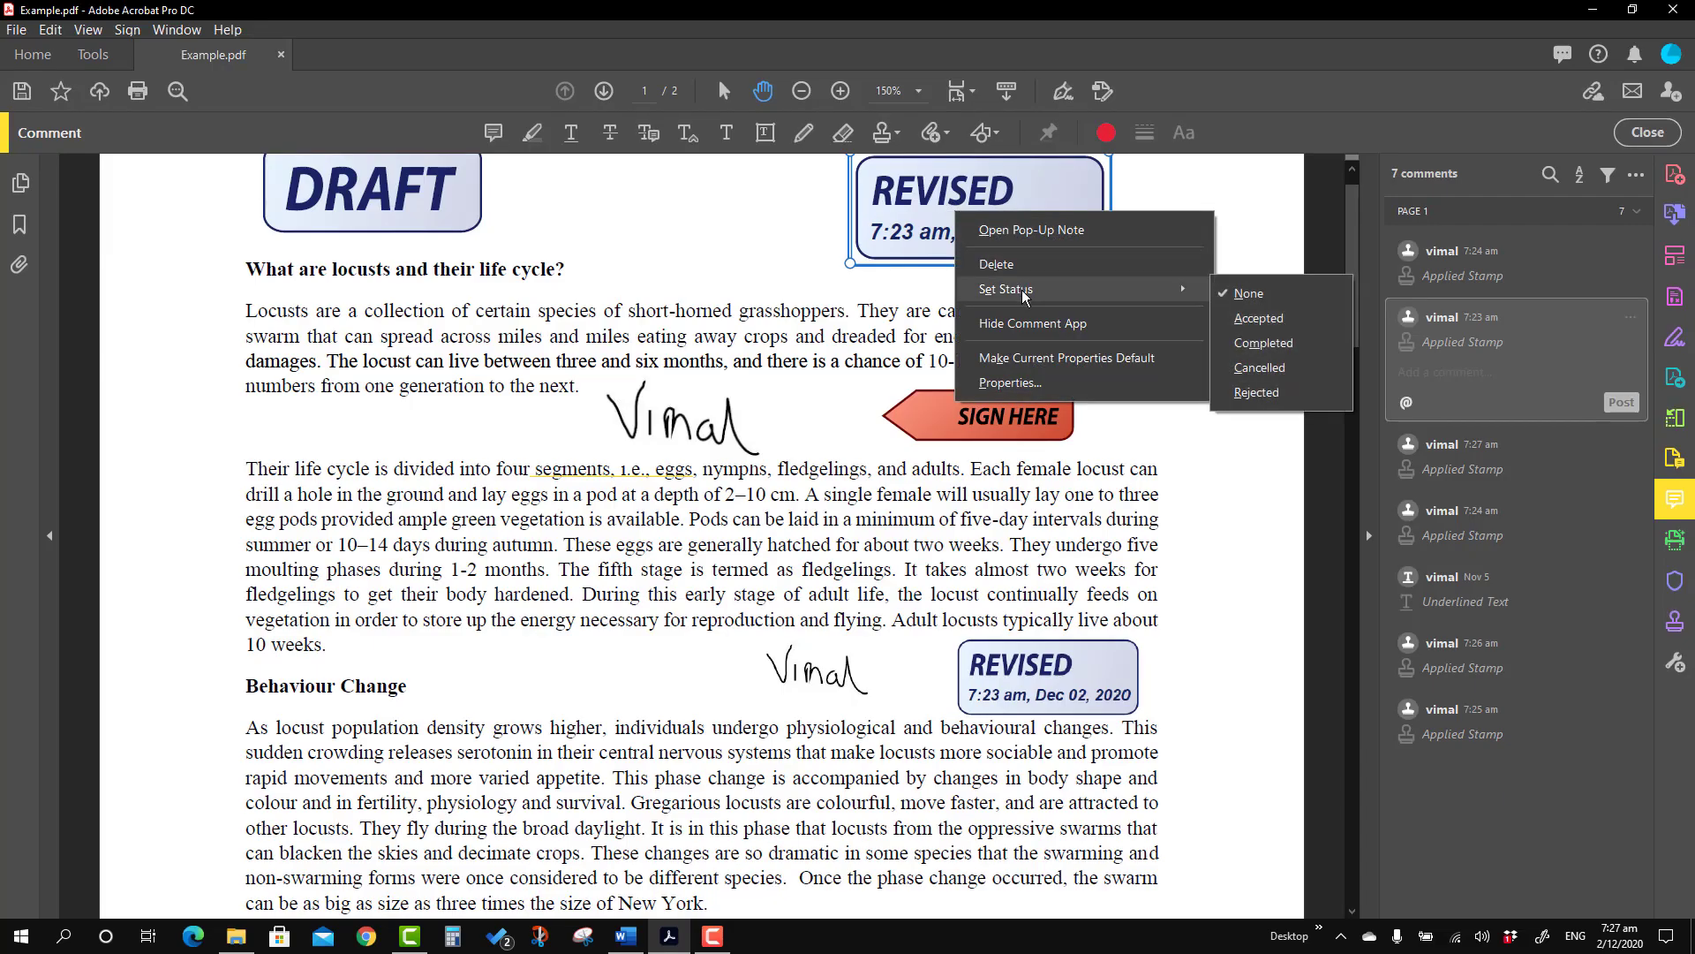
{"action": "left_click", "coordinate": [1278, 325]}
{"action": "left_click", "coordinate": [410, 203]}
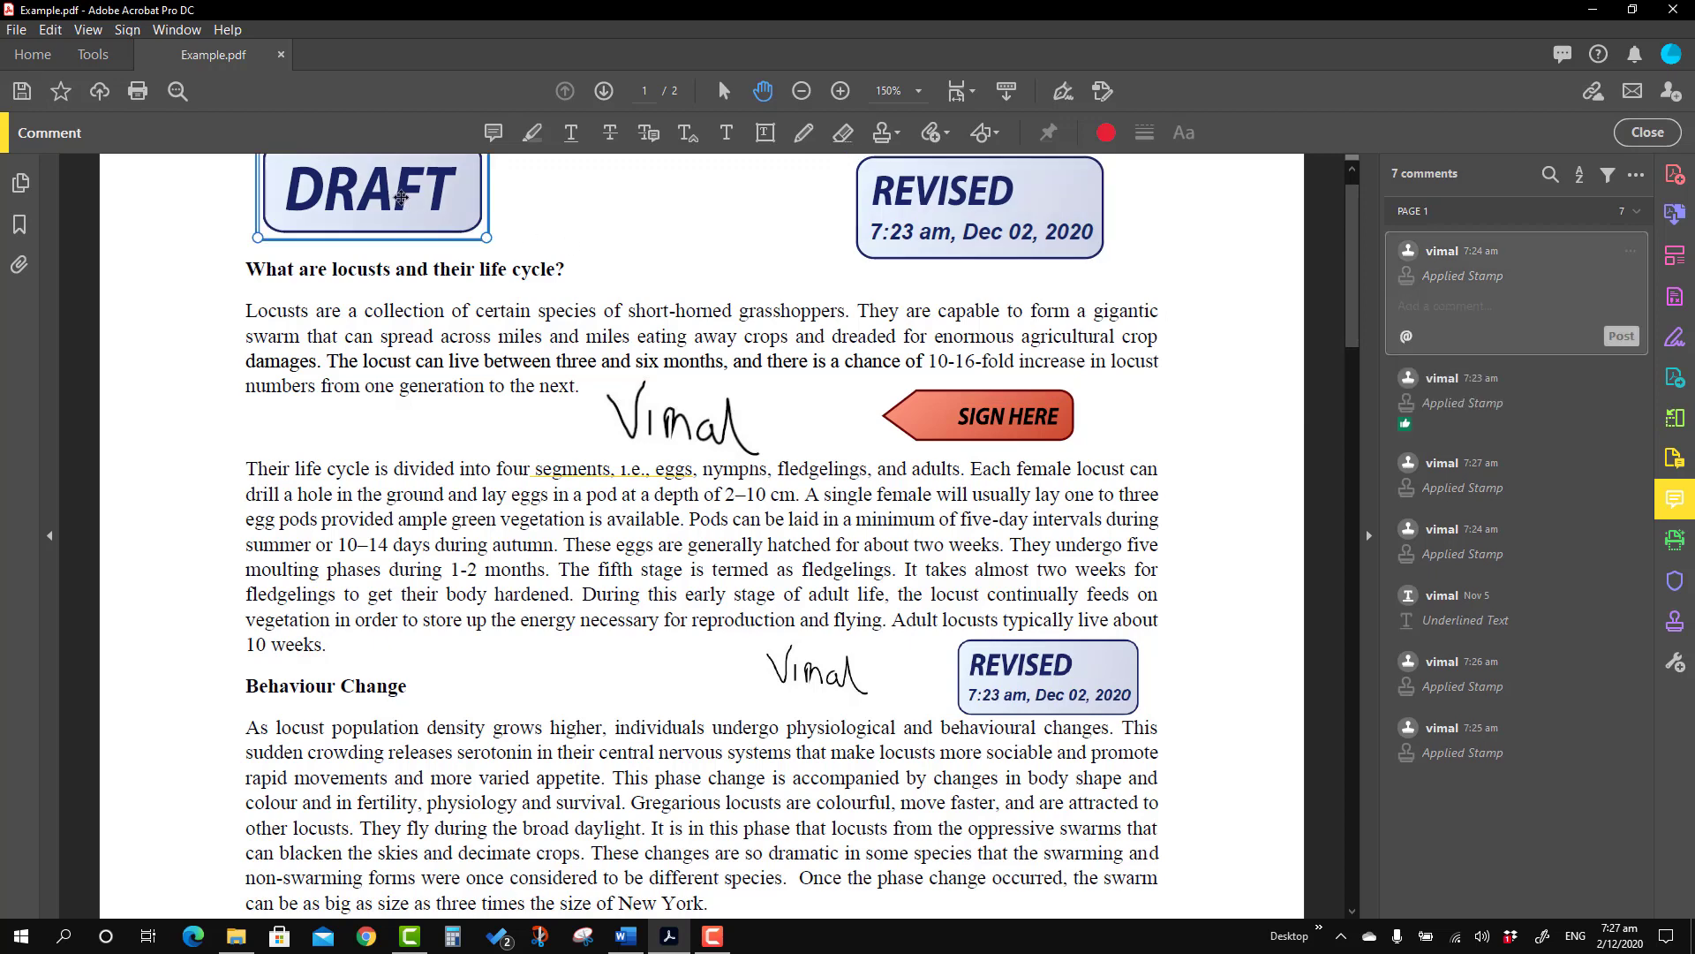
{"action": "right_click", "coordinate": [405, 203]}
{"action": "mouse_move", "coordinate": [491, 279]}
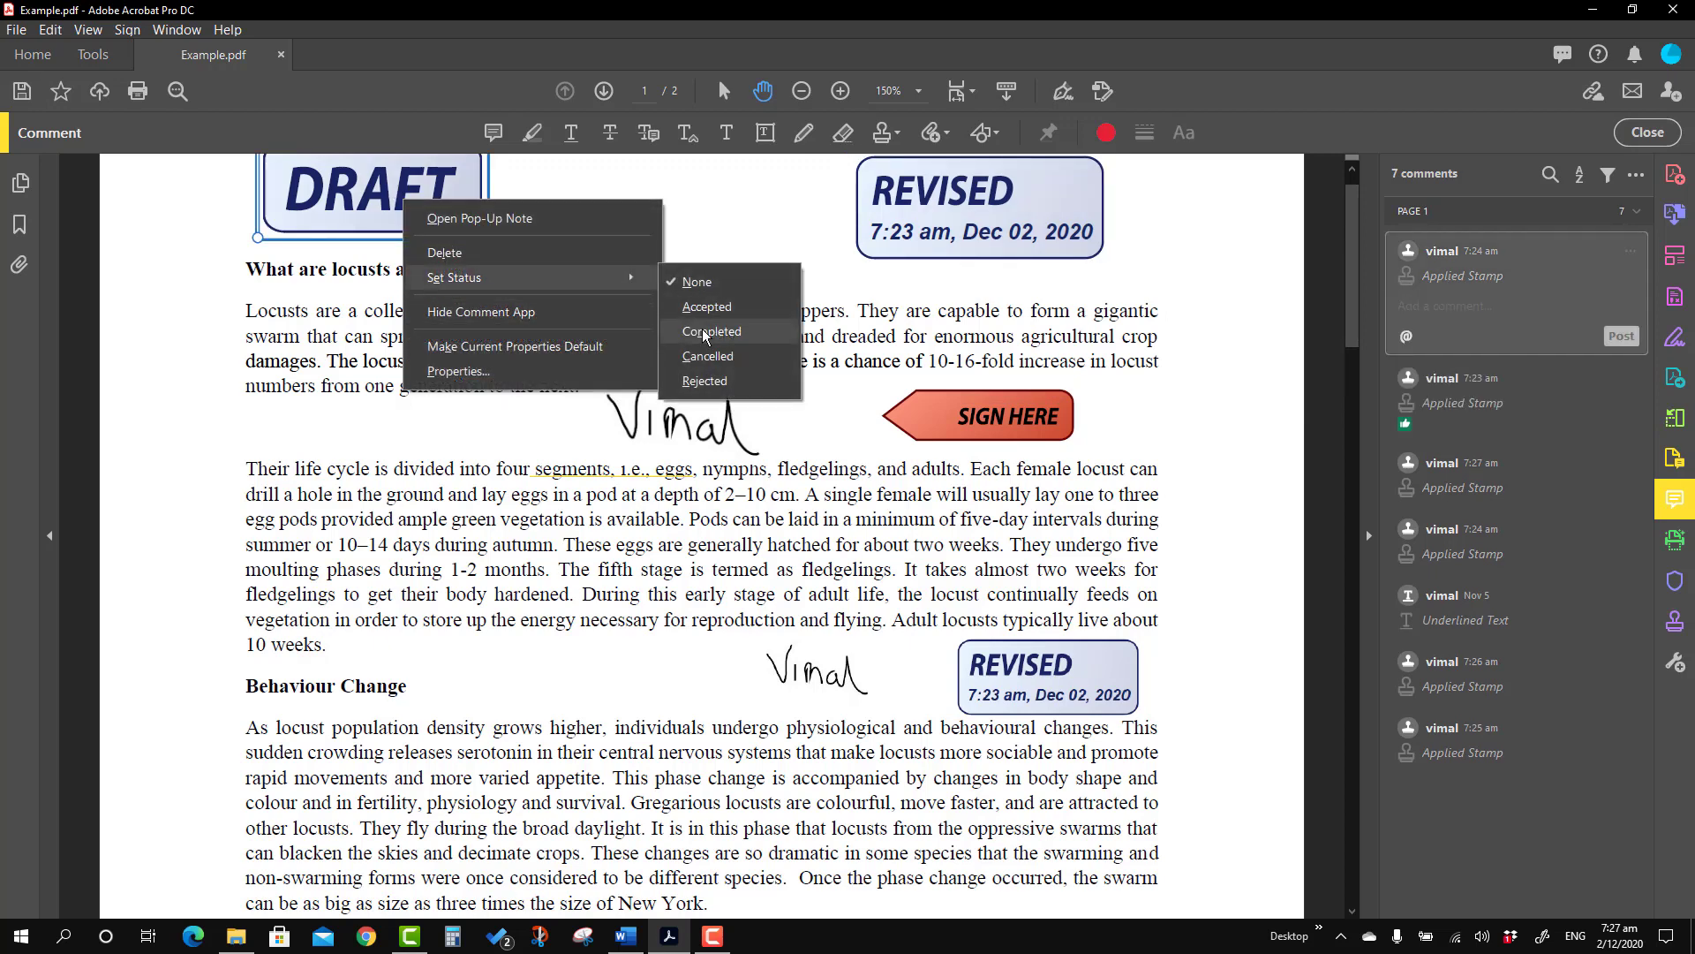
{"action": "left_click", "coordinate": [711, 357]}
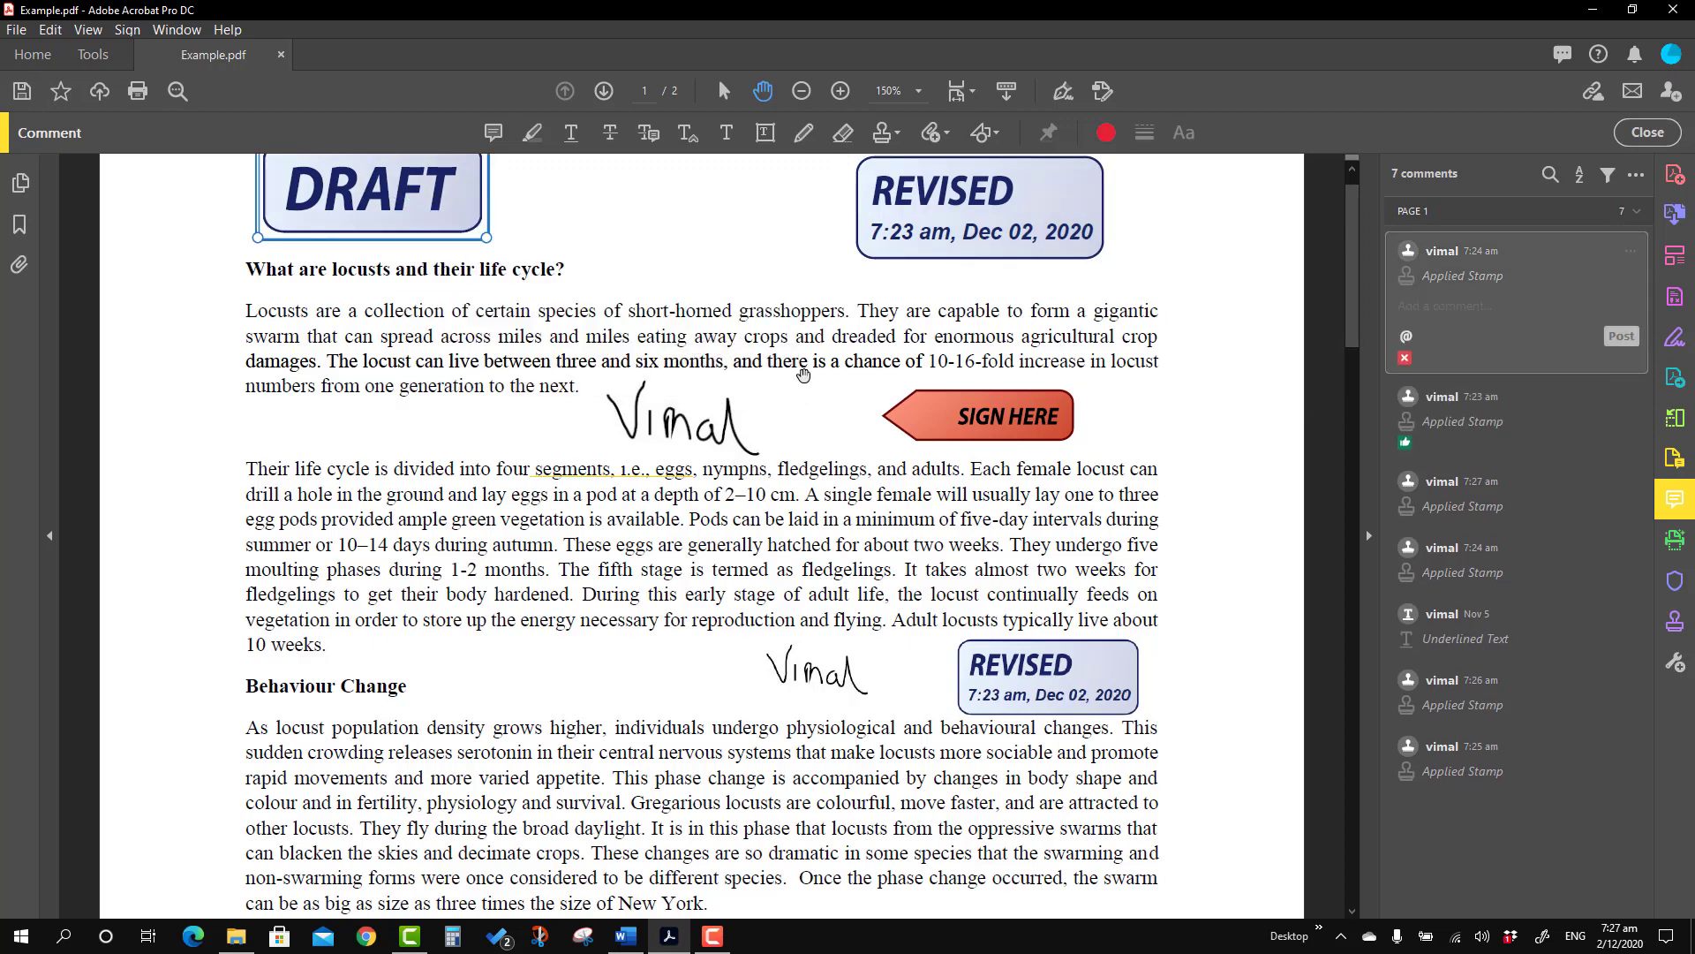
{"action": "left_click", "coordinate": [968, 426]}
{"action": "right_click", "coordinate": [966, 423]}
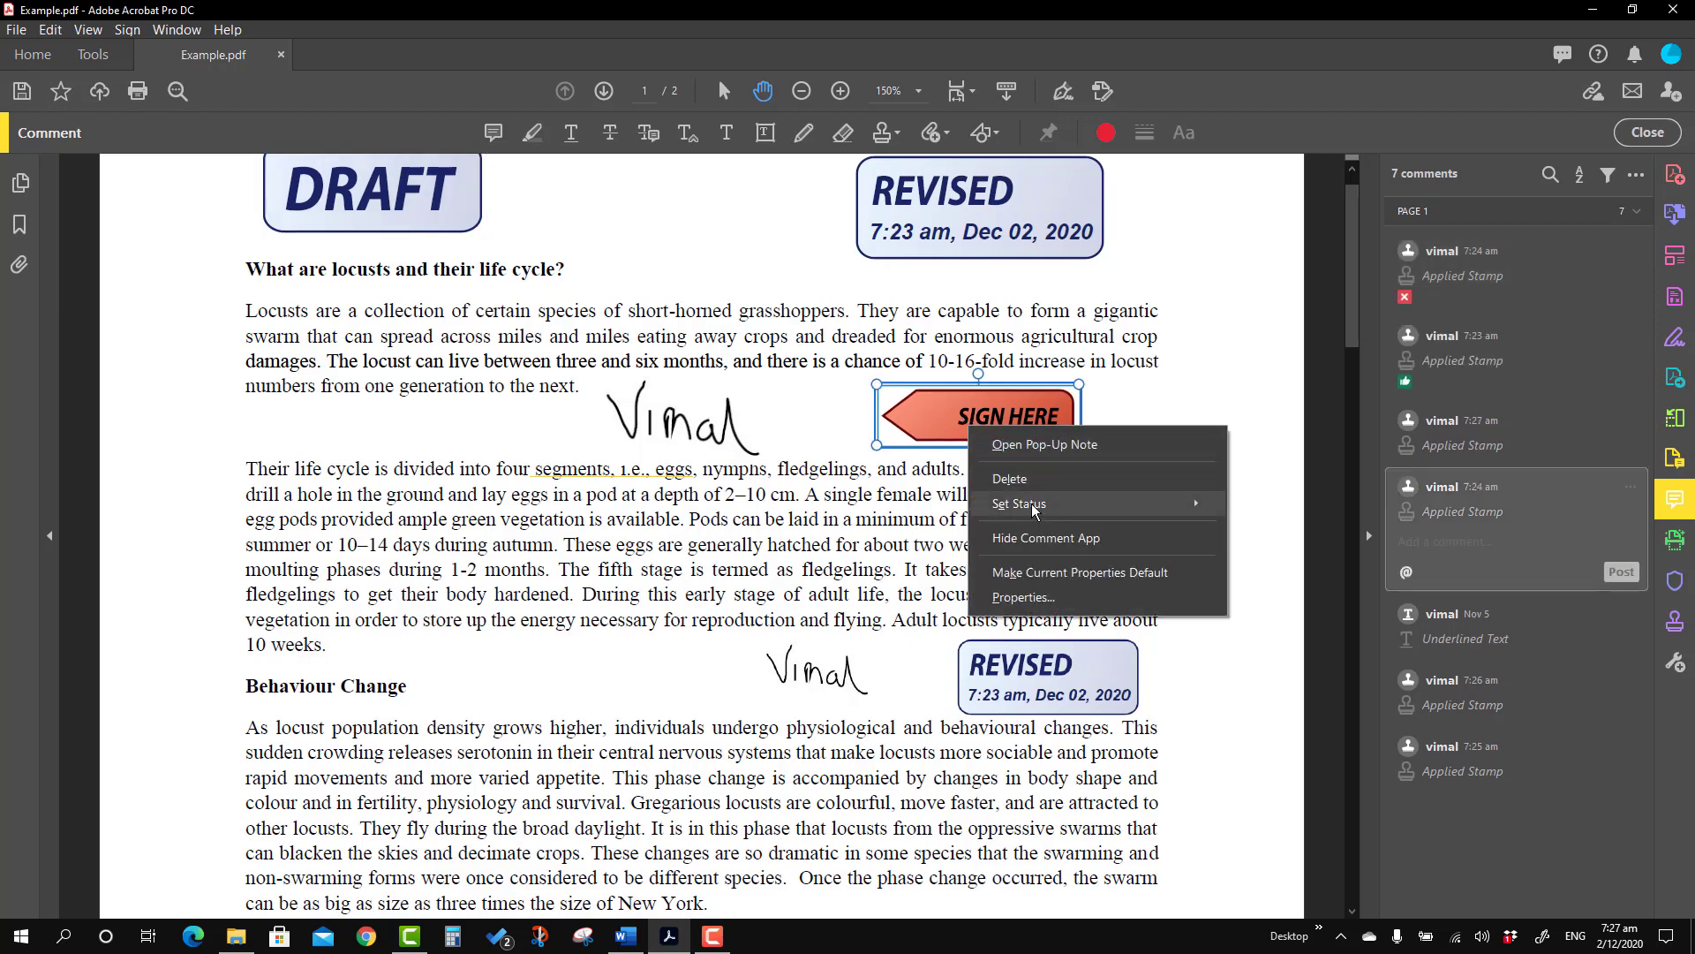
{"action": "mouse_move", "coordinate": [1032, 503]}
{"action": "left_click", "coordinate": [1276, 558]}
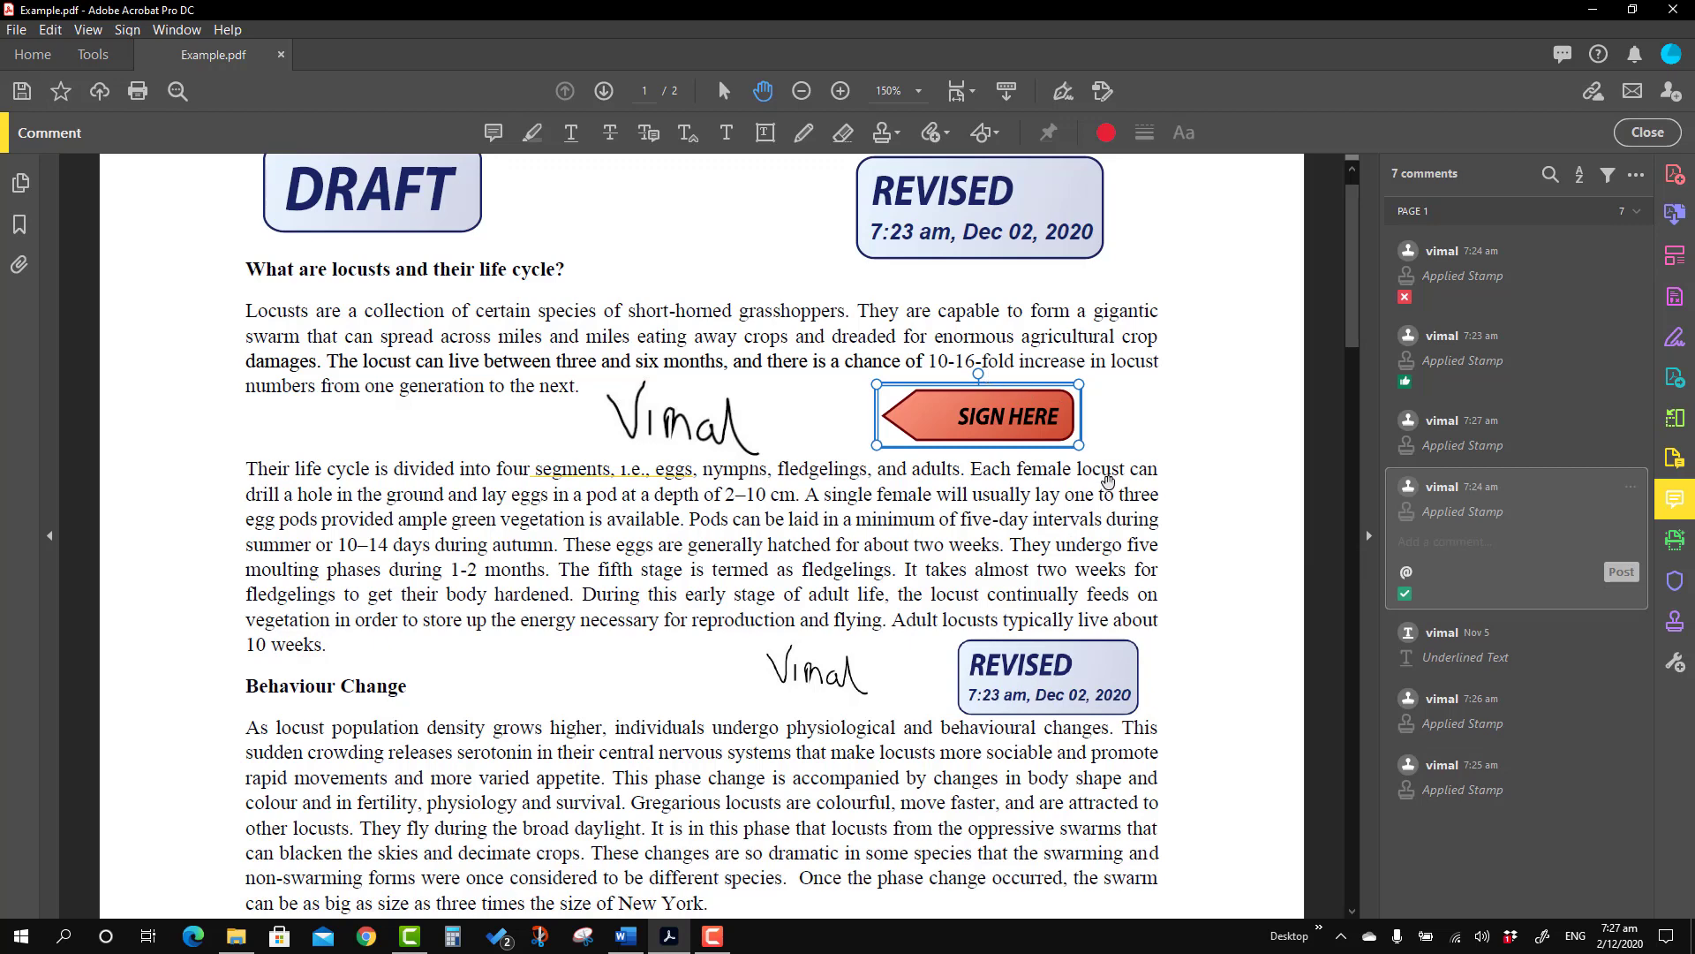
{"action": "scroll", "coordinate": [1107, 480], "scroll_direction": "up", "scroll_amount": 1}
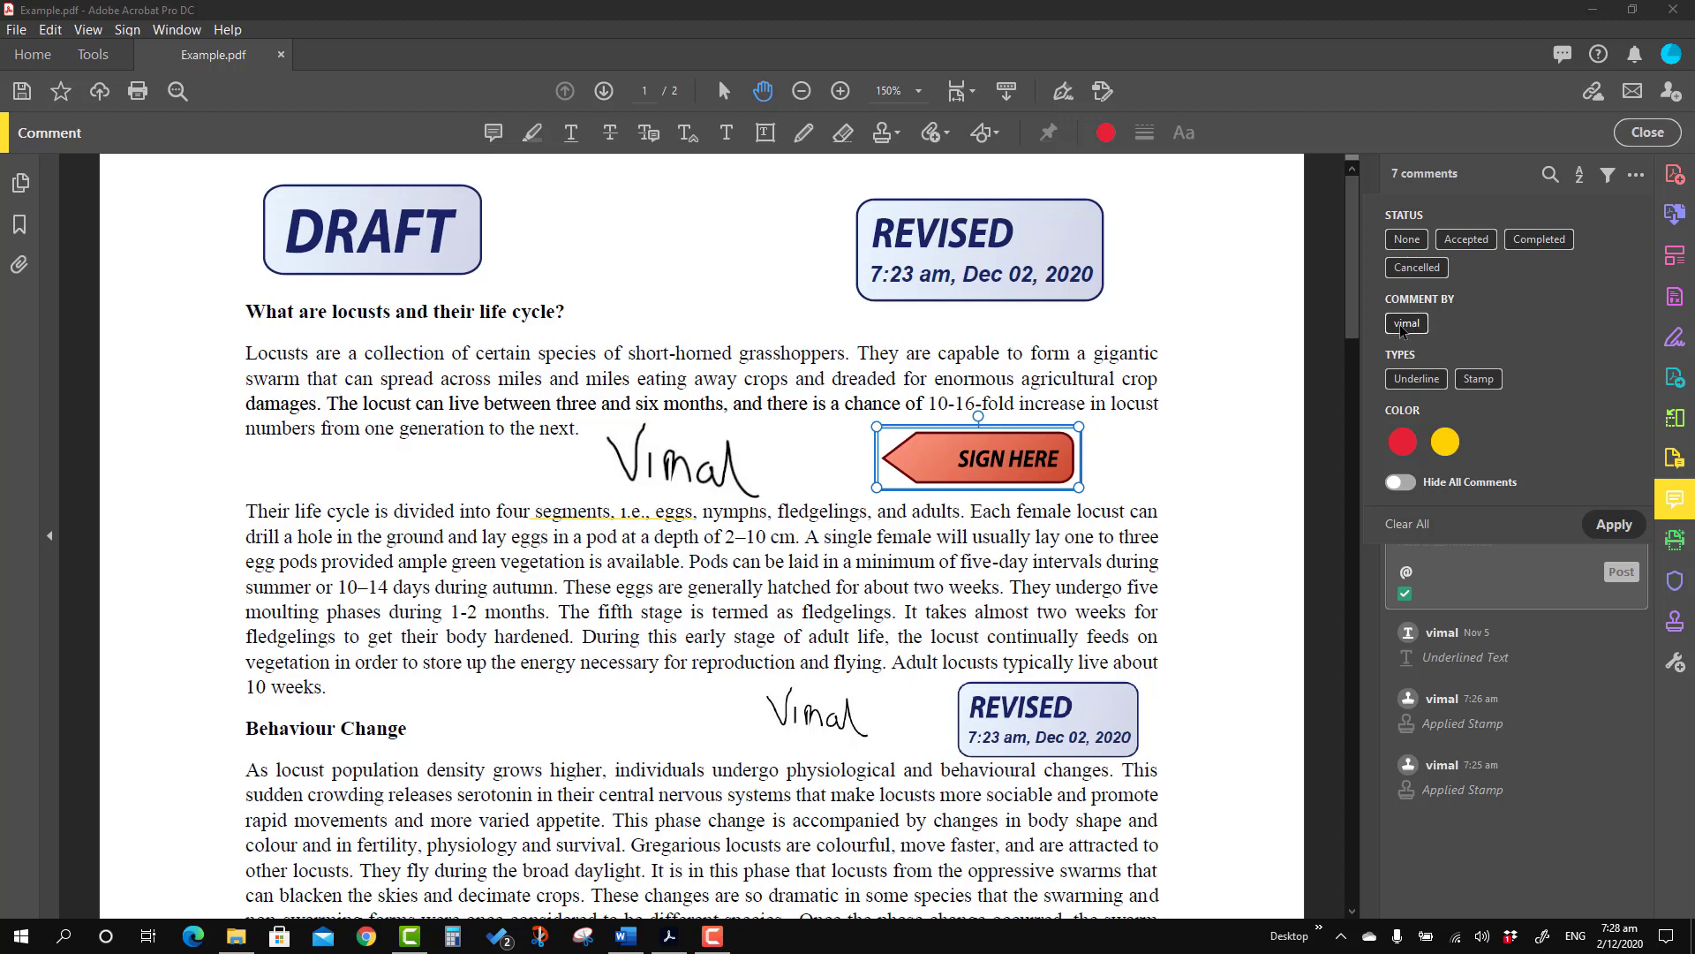
{"action": "left_click", "coordinate": [1469, 242]}
{"action": "left_click", "coordinate": [1615, 526]}
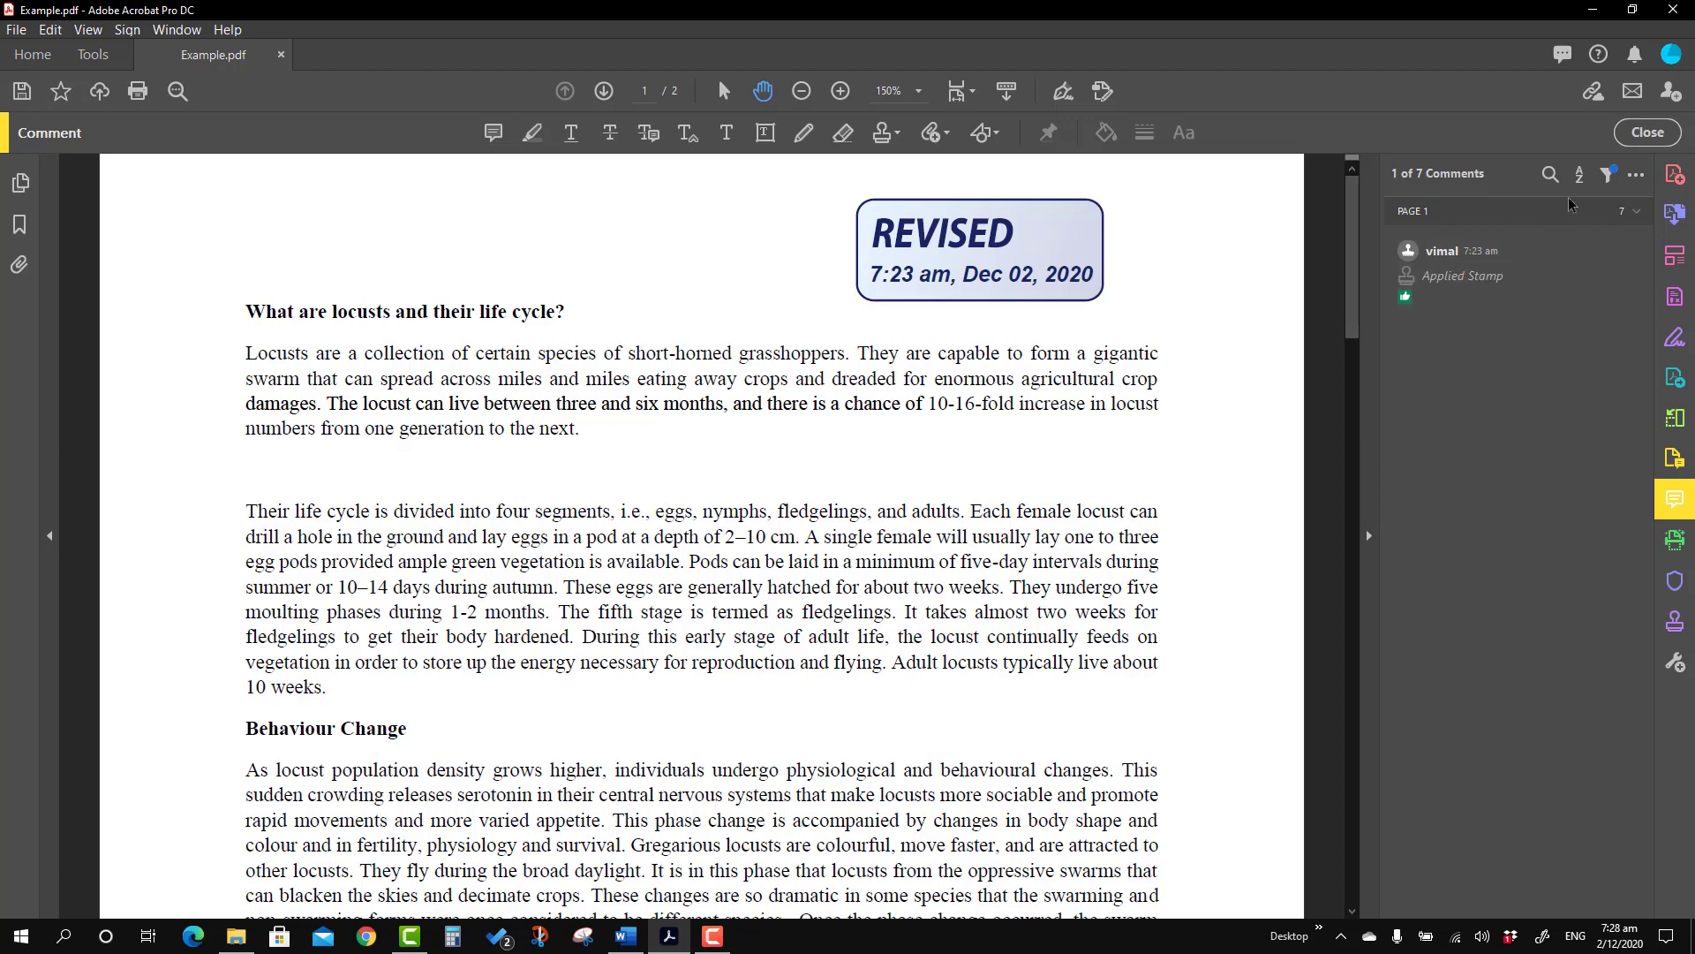
{"action": "left_click", "coordinate": [1609, 177]}
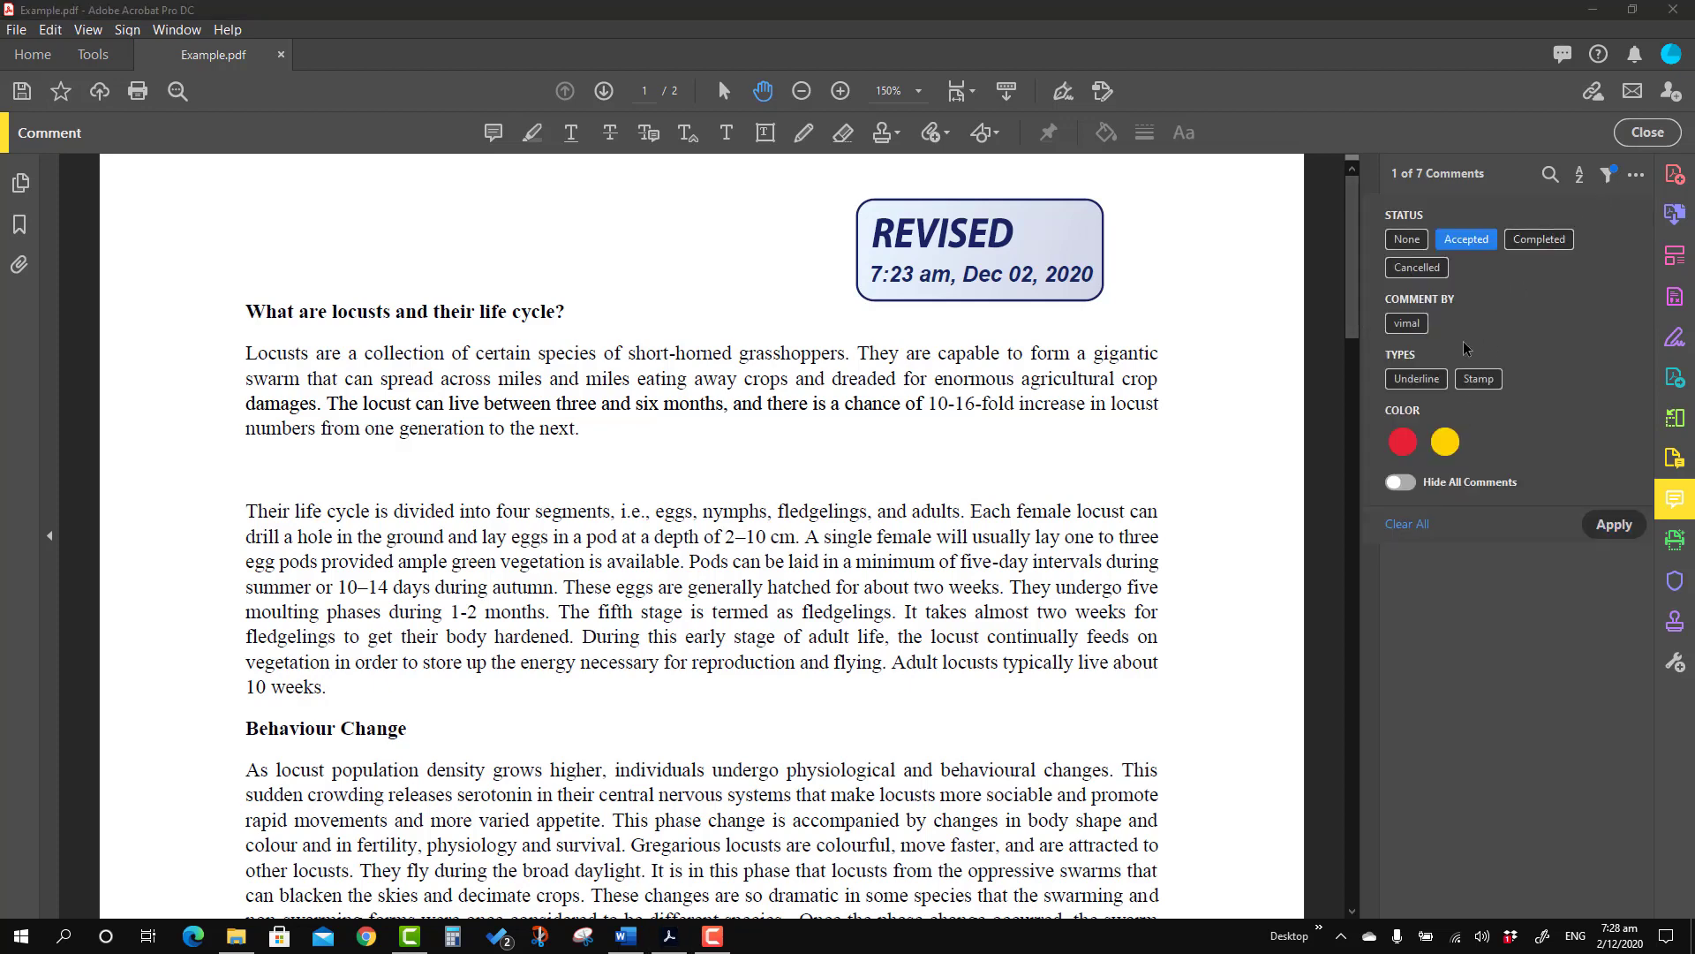
{"action": "left_click", "coordinate": [1408, 528]}
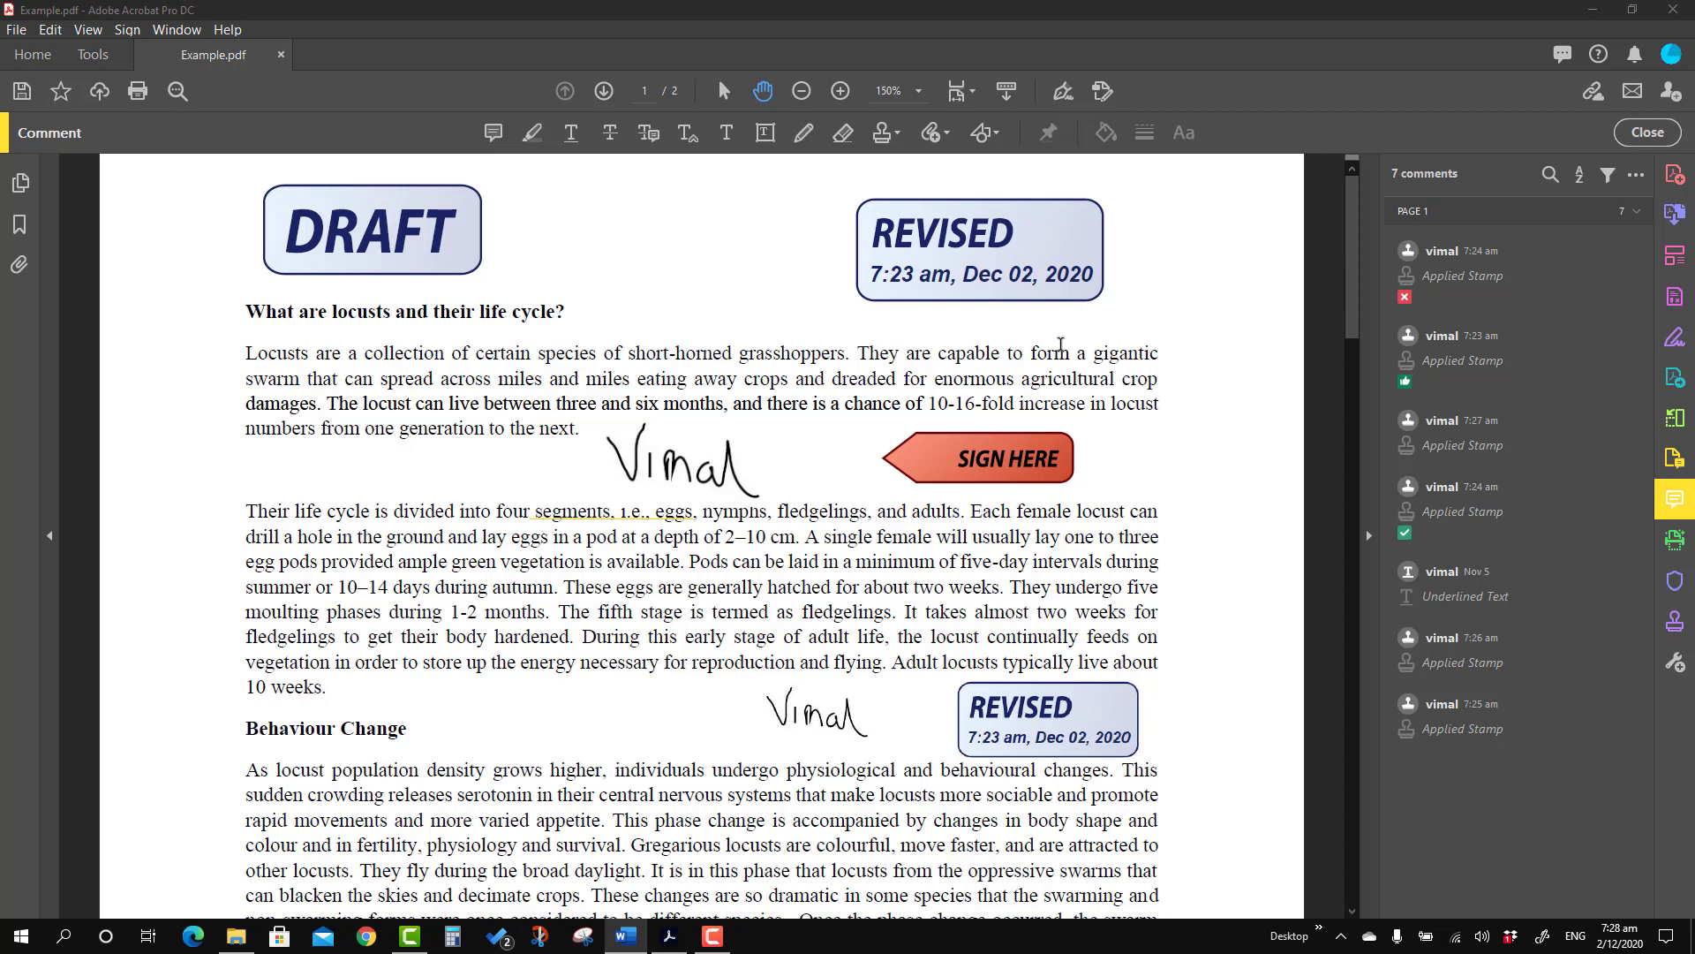
- Place the Standard Business signature stamp between the DRAFT and REVISED stamps
{"action": "left_click", "coordinate": [899, 134]}
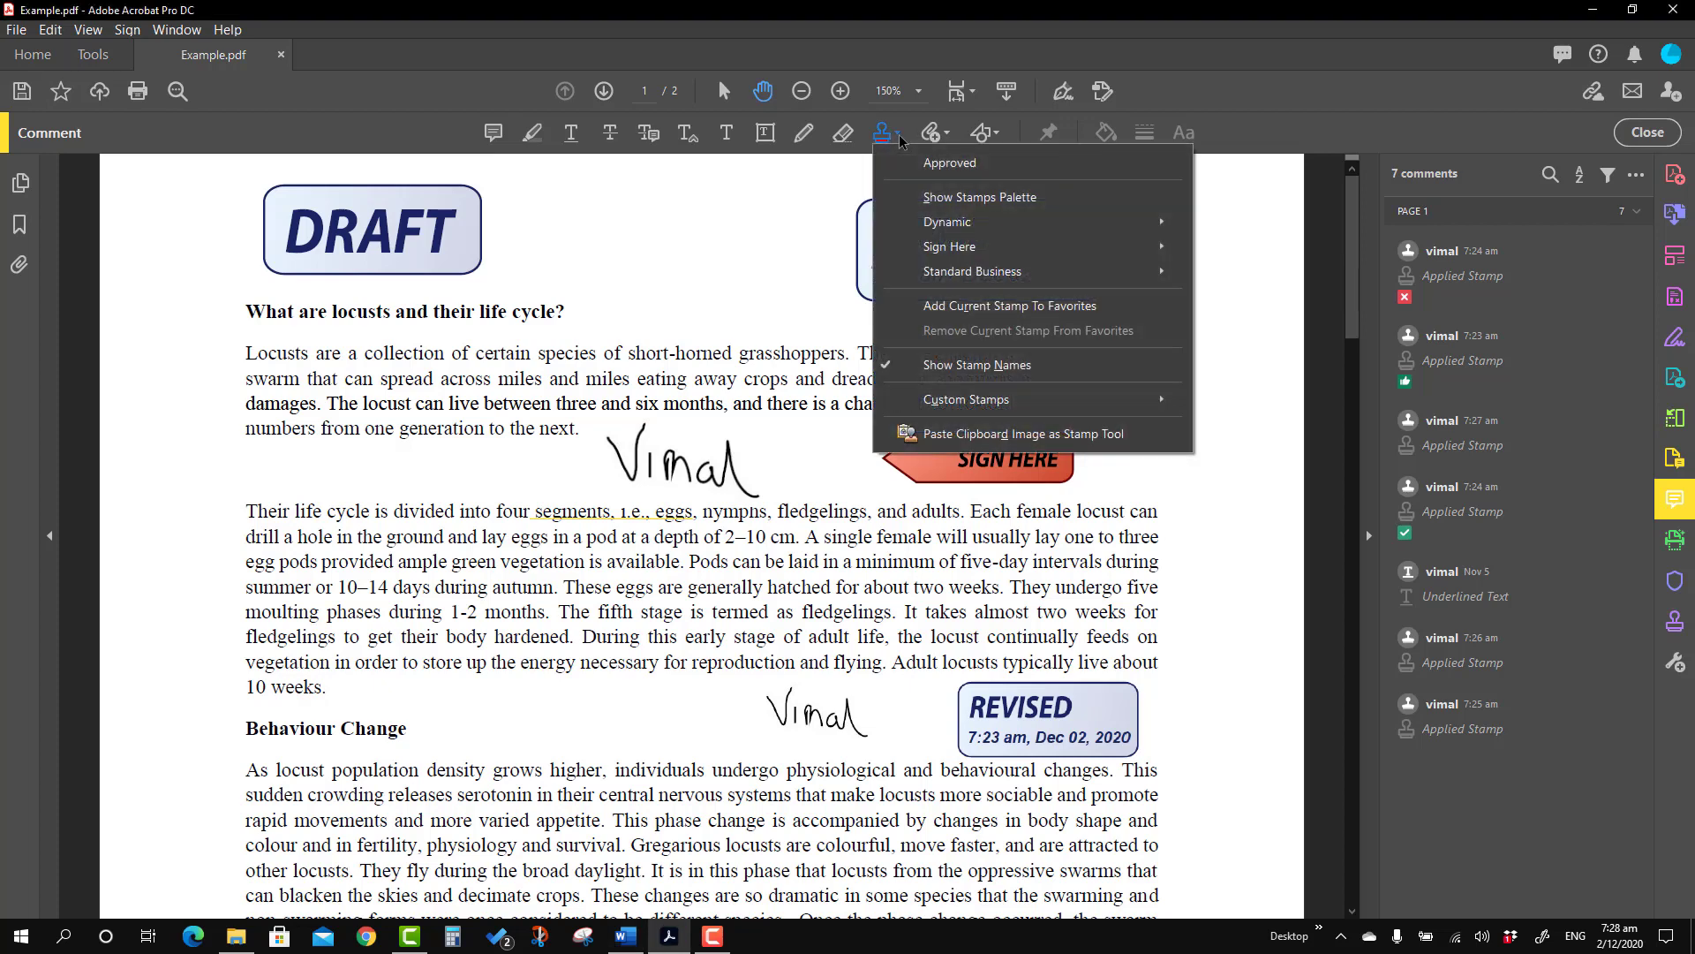
{"action": "mouse_move", "coordinate": [954, 232]}
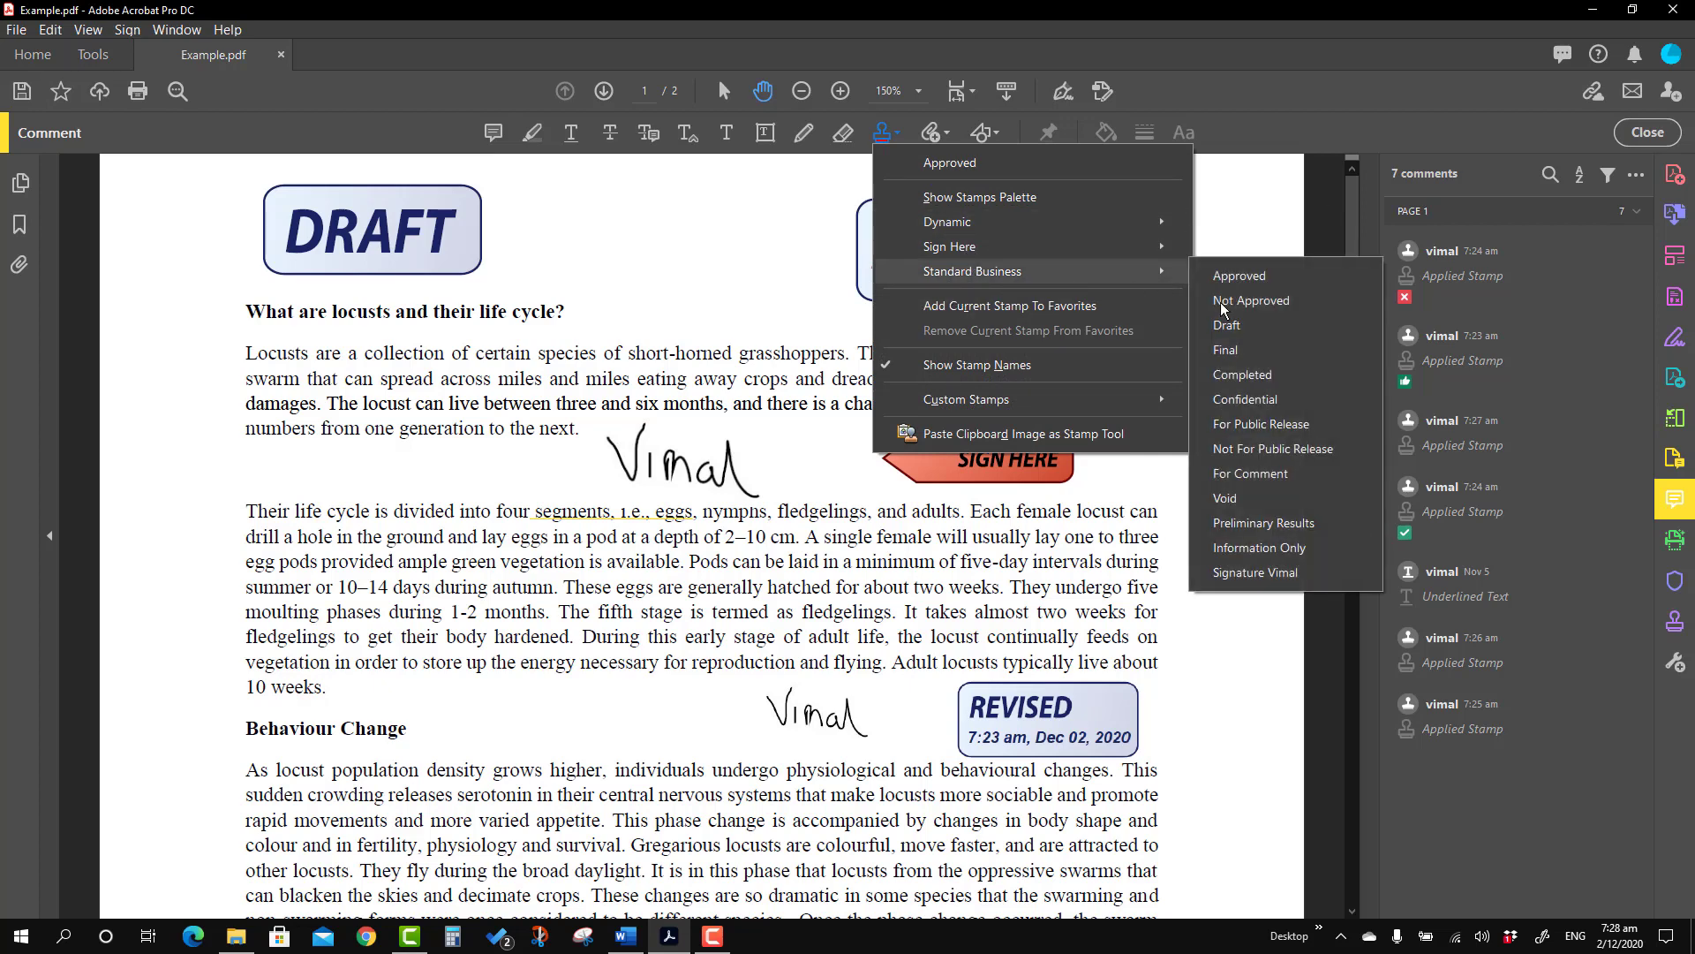
{"action": "left_click", "coordinate": [1256, 572]}
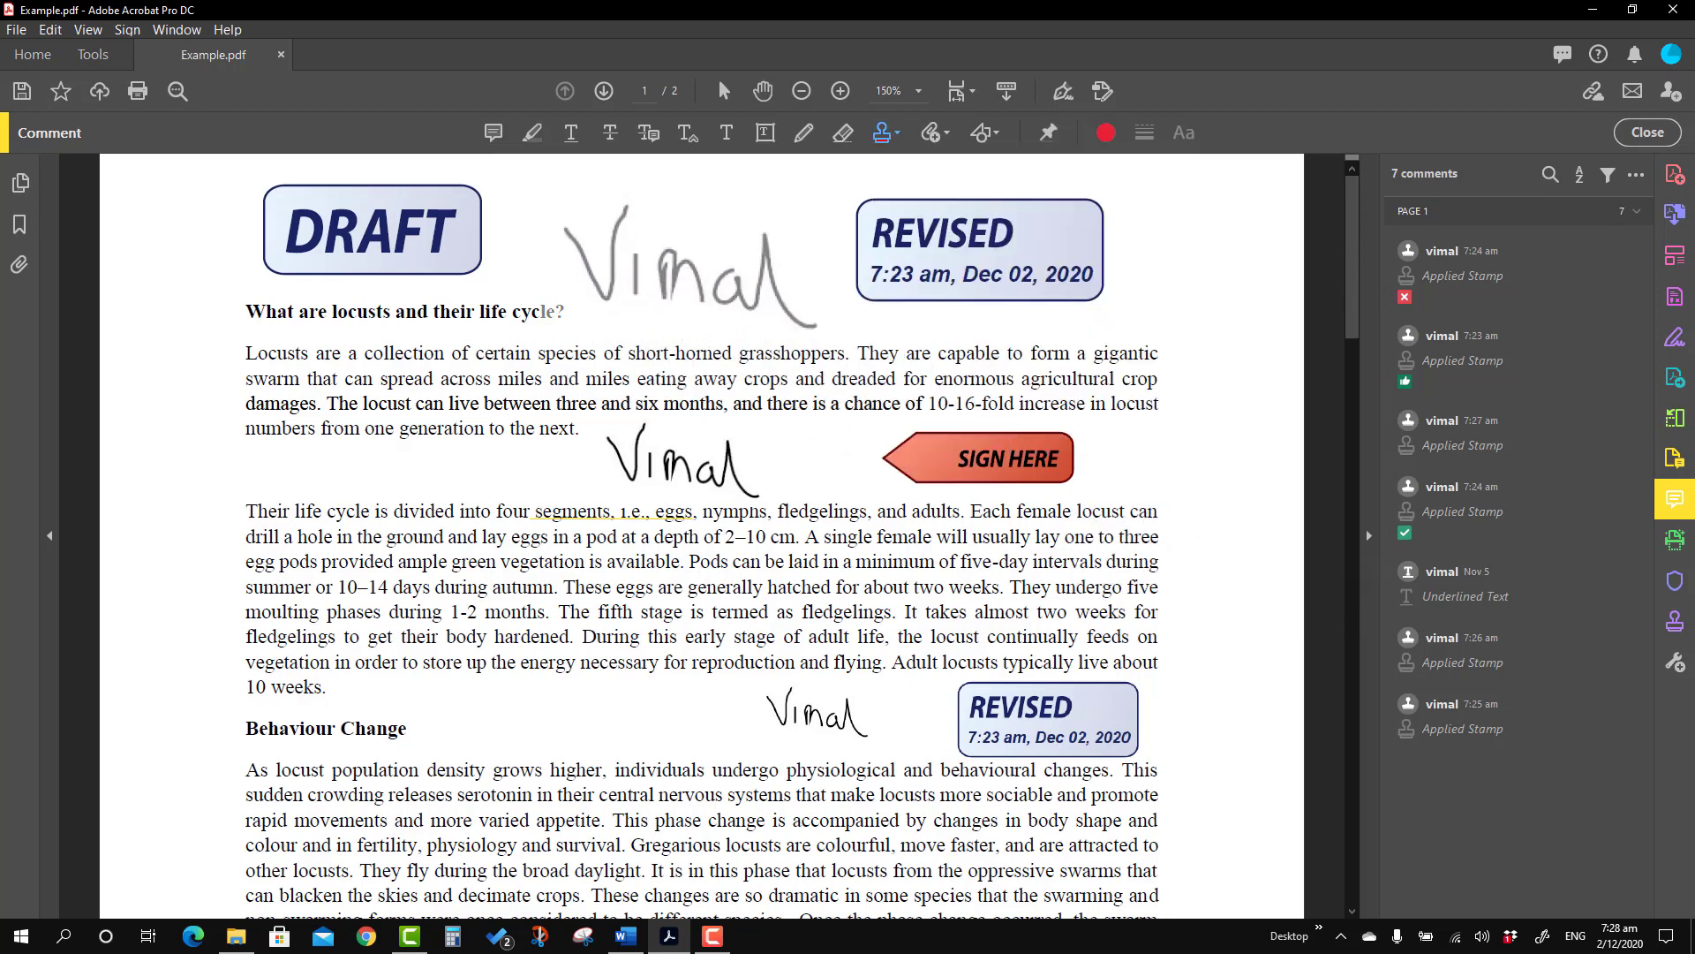
{"action": "left_click", "coordinate": [755, 294]}
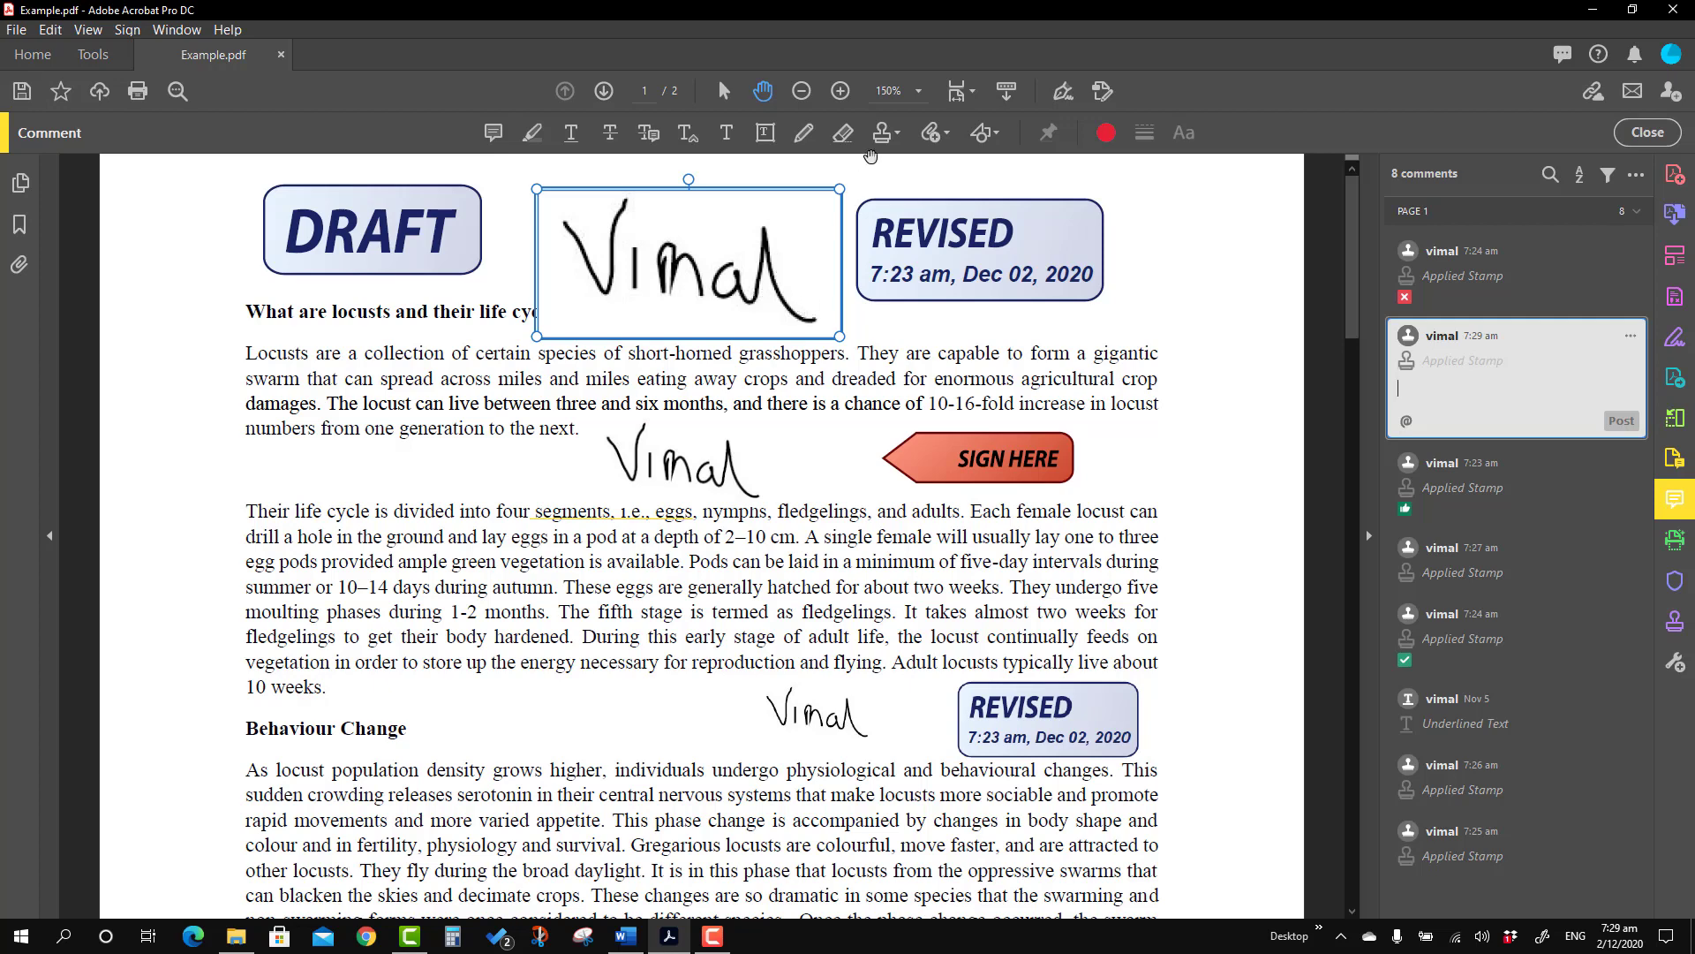
- Add the handwritten signature stamp to favorites and pick it from the favorites list
{"action": "left_click", "coordinate": [898, 137]}
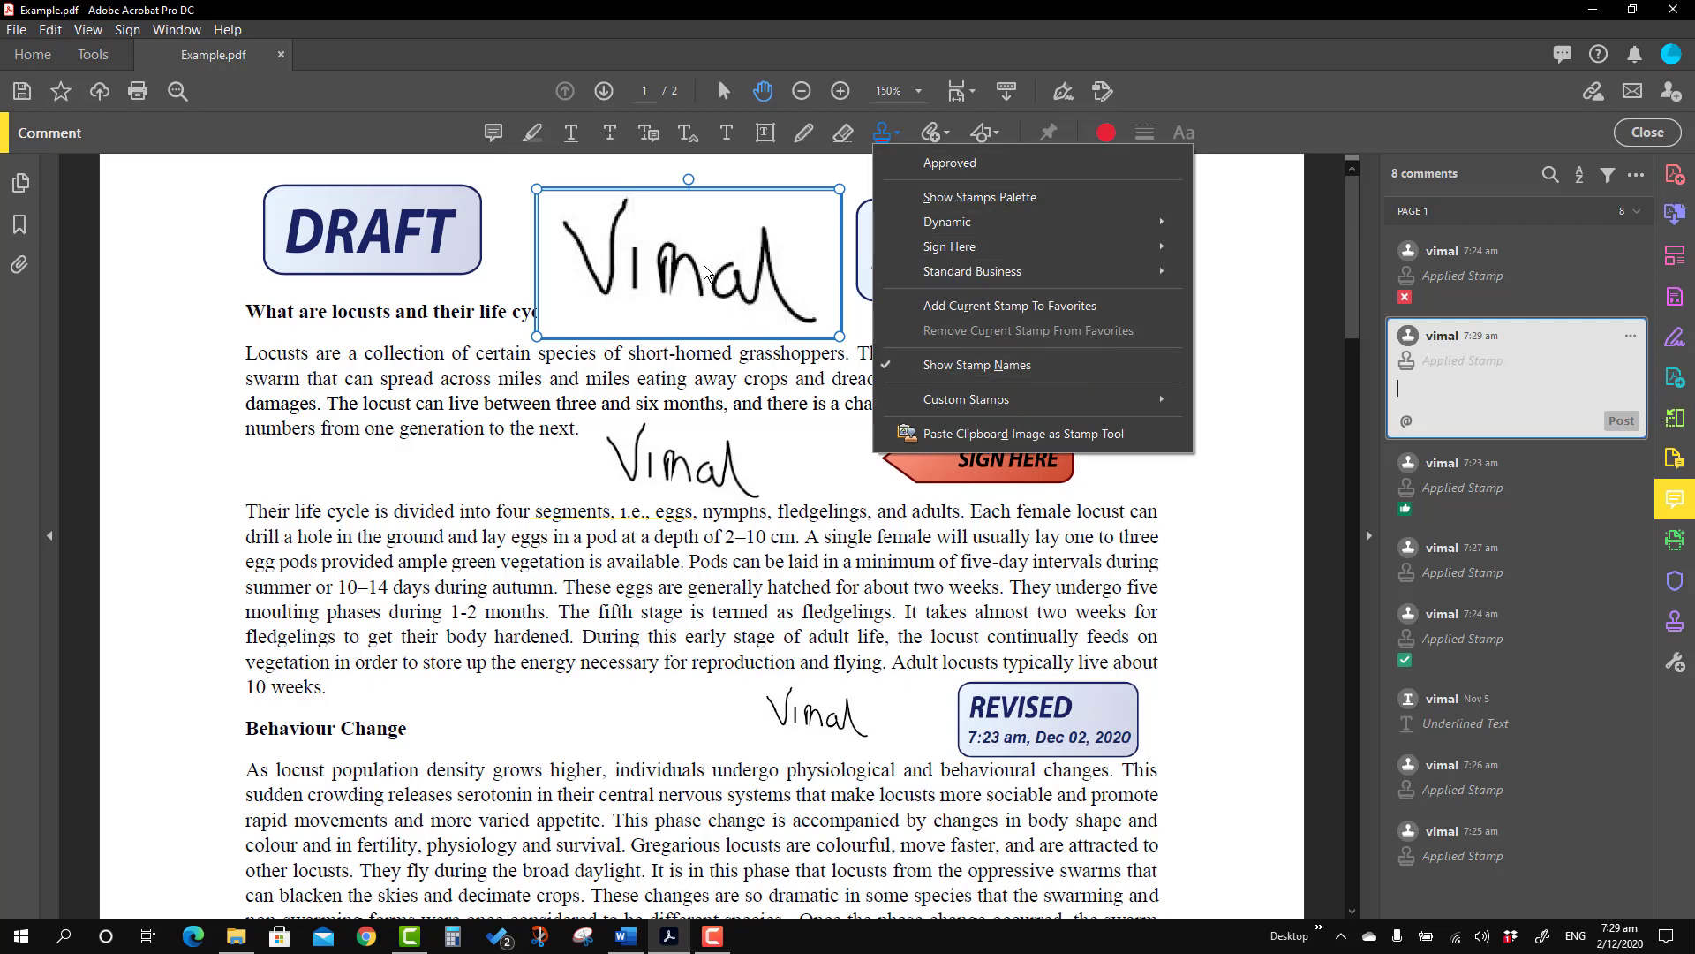
{"action": "left_click", "coordinate": [982, 316]}
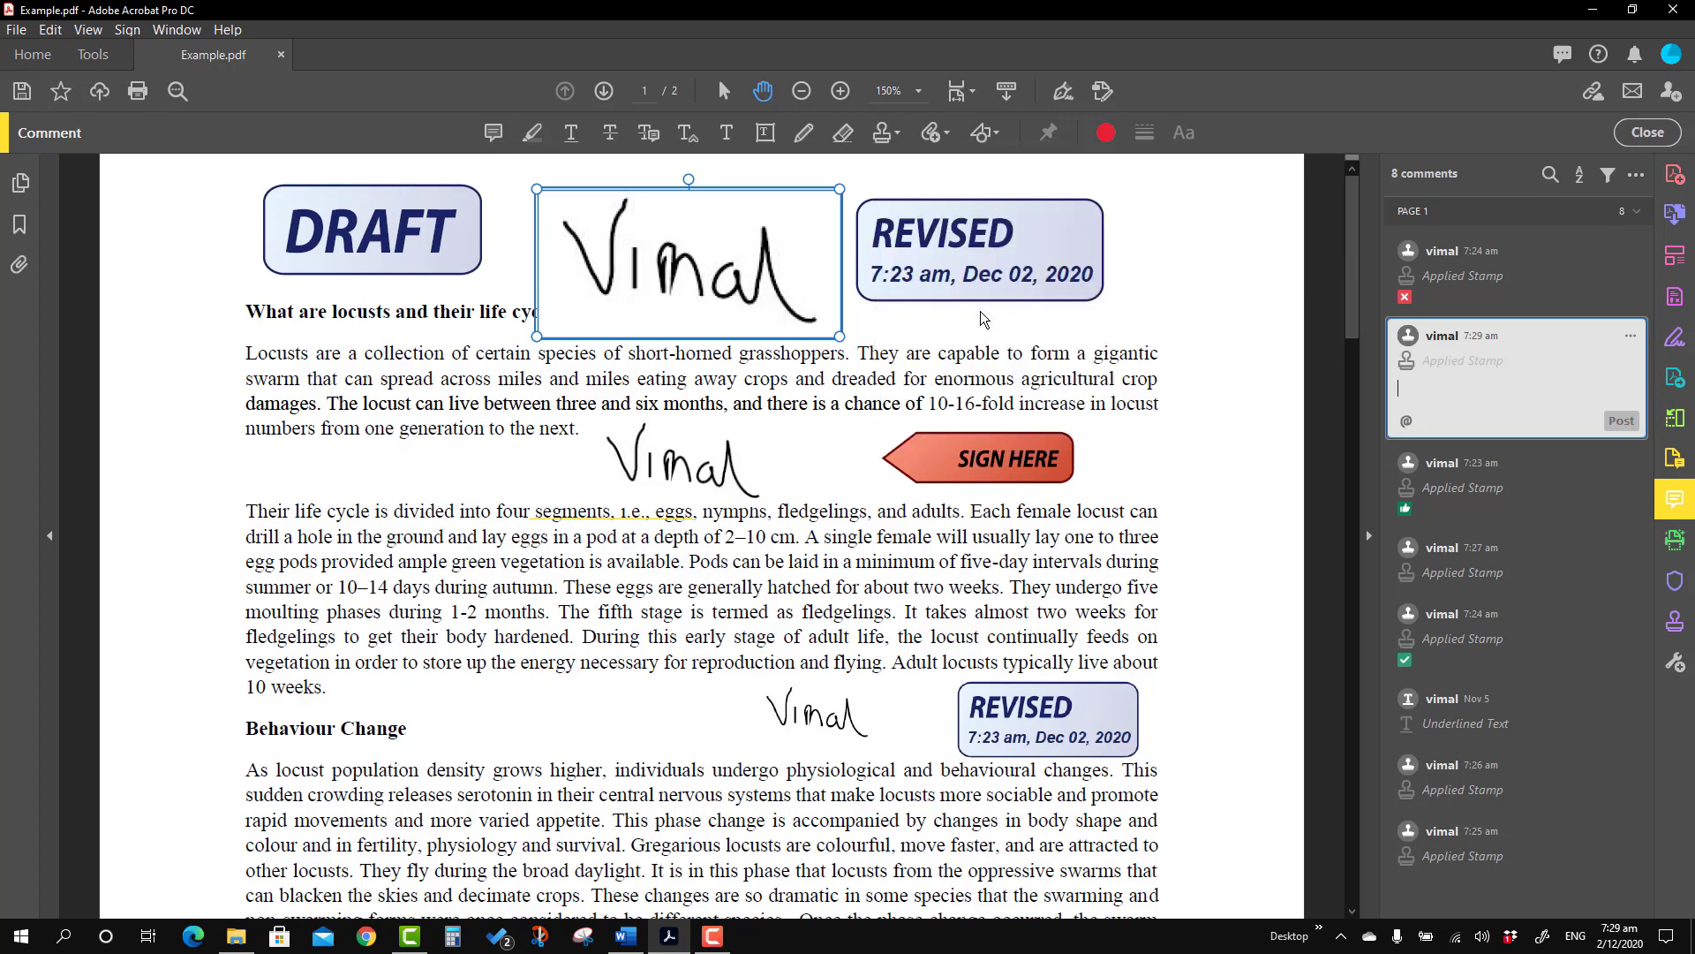
{"action": "left_click", "coordinate": [897, 134]}
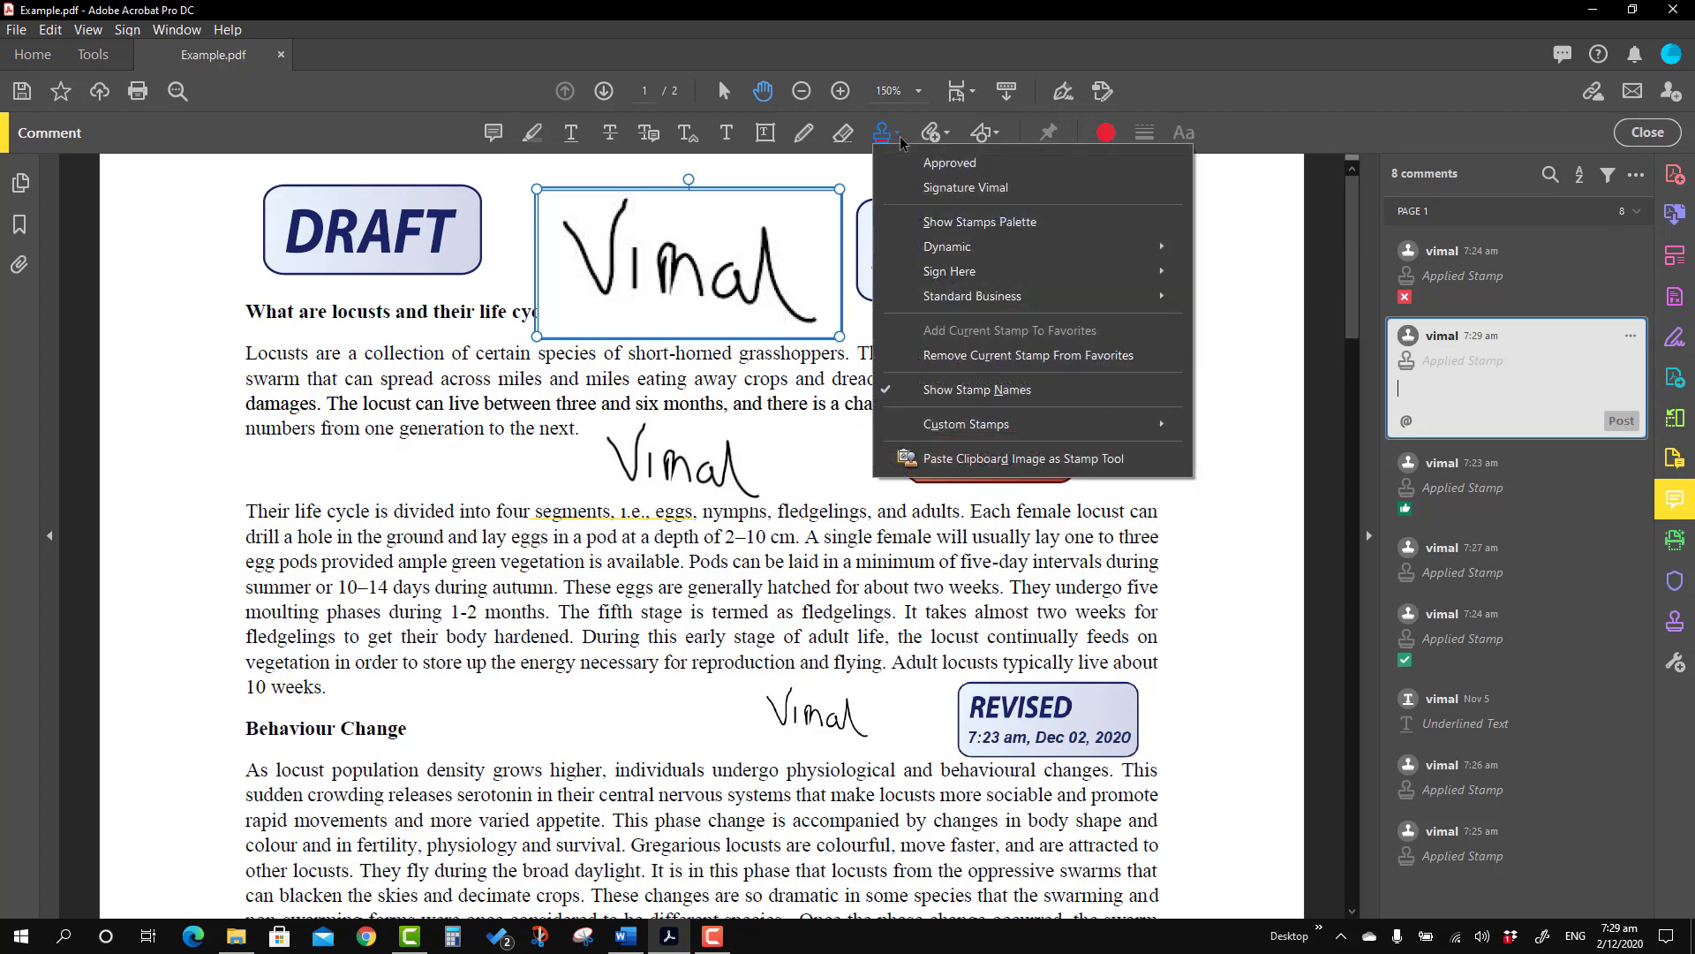
{"action": "left_click", "coordinate": [952, 189]}
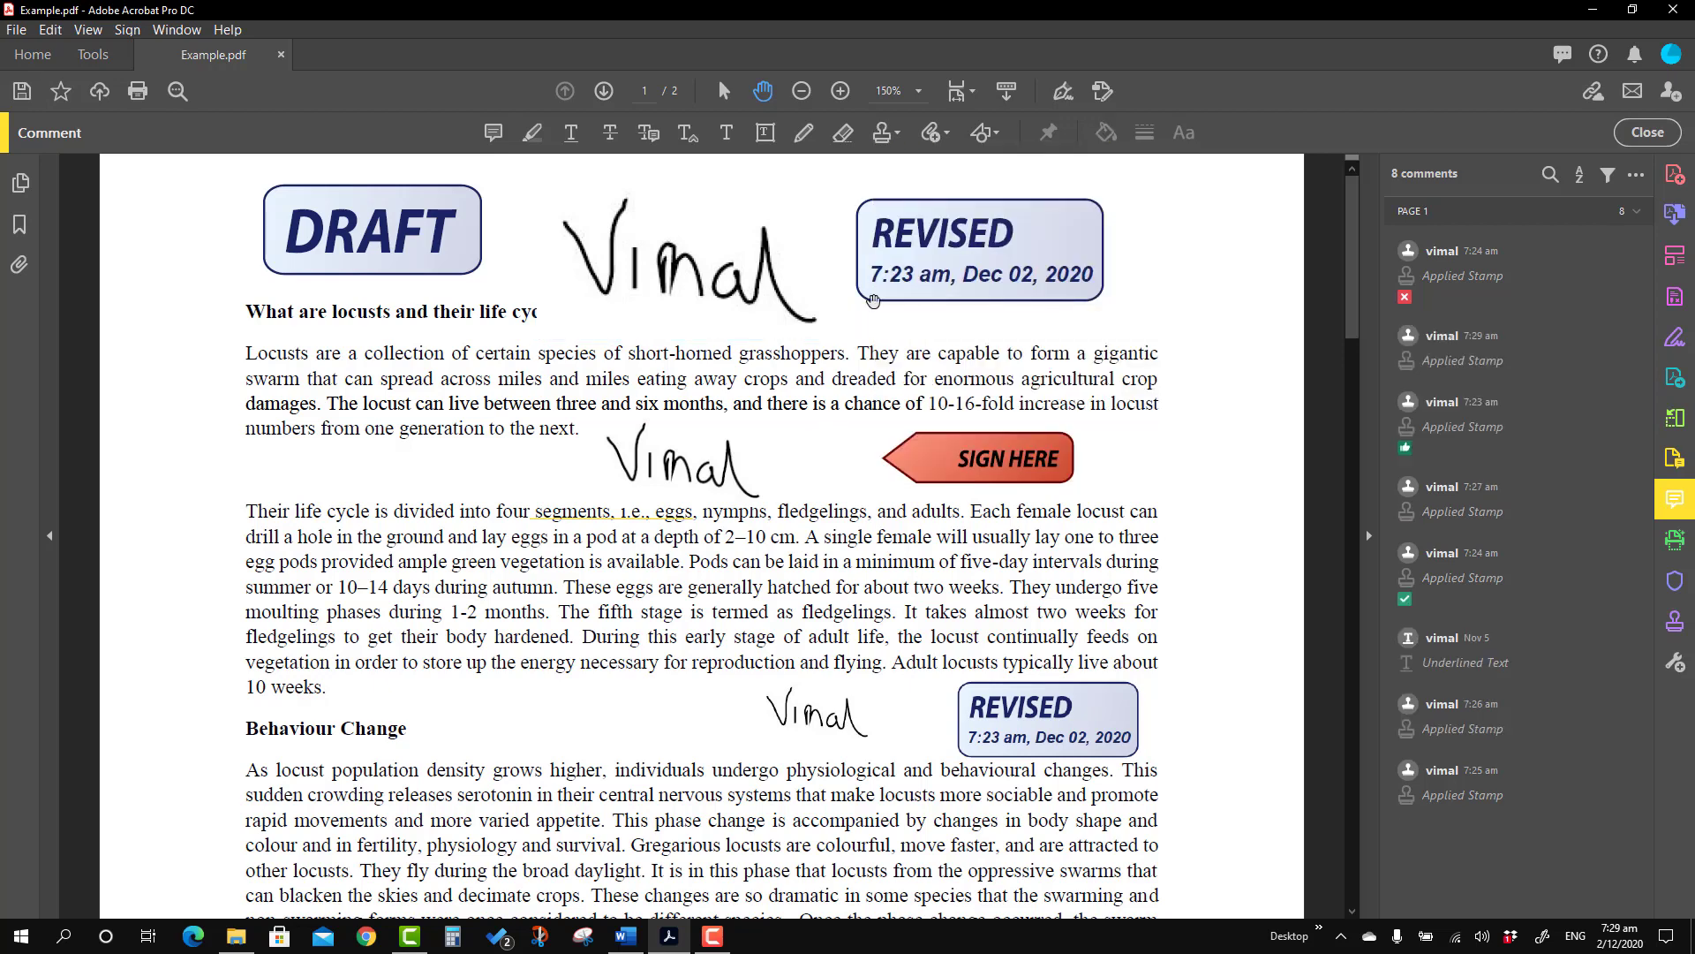
- Remove the signature stamp from favorites so only Approved remains there
{"action": "left_click", "coordinate": [898, 136]}
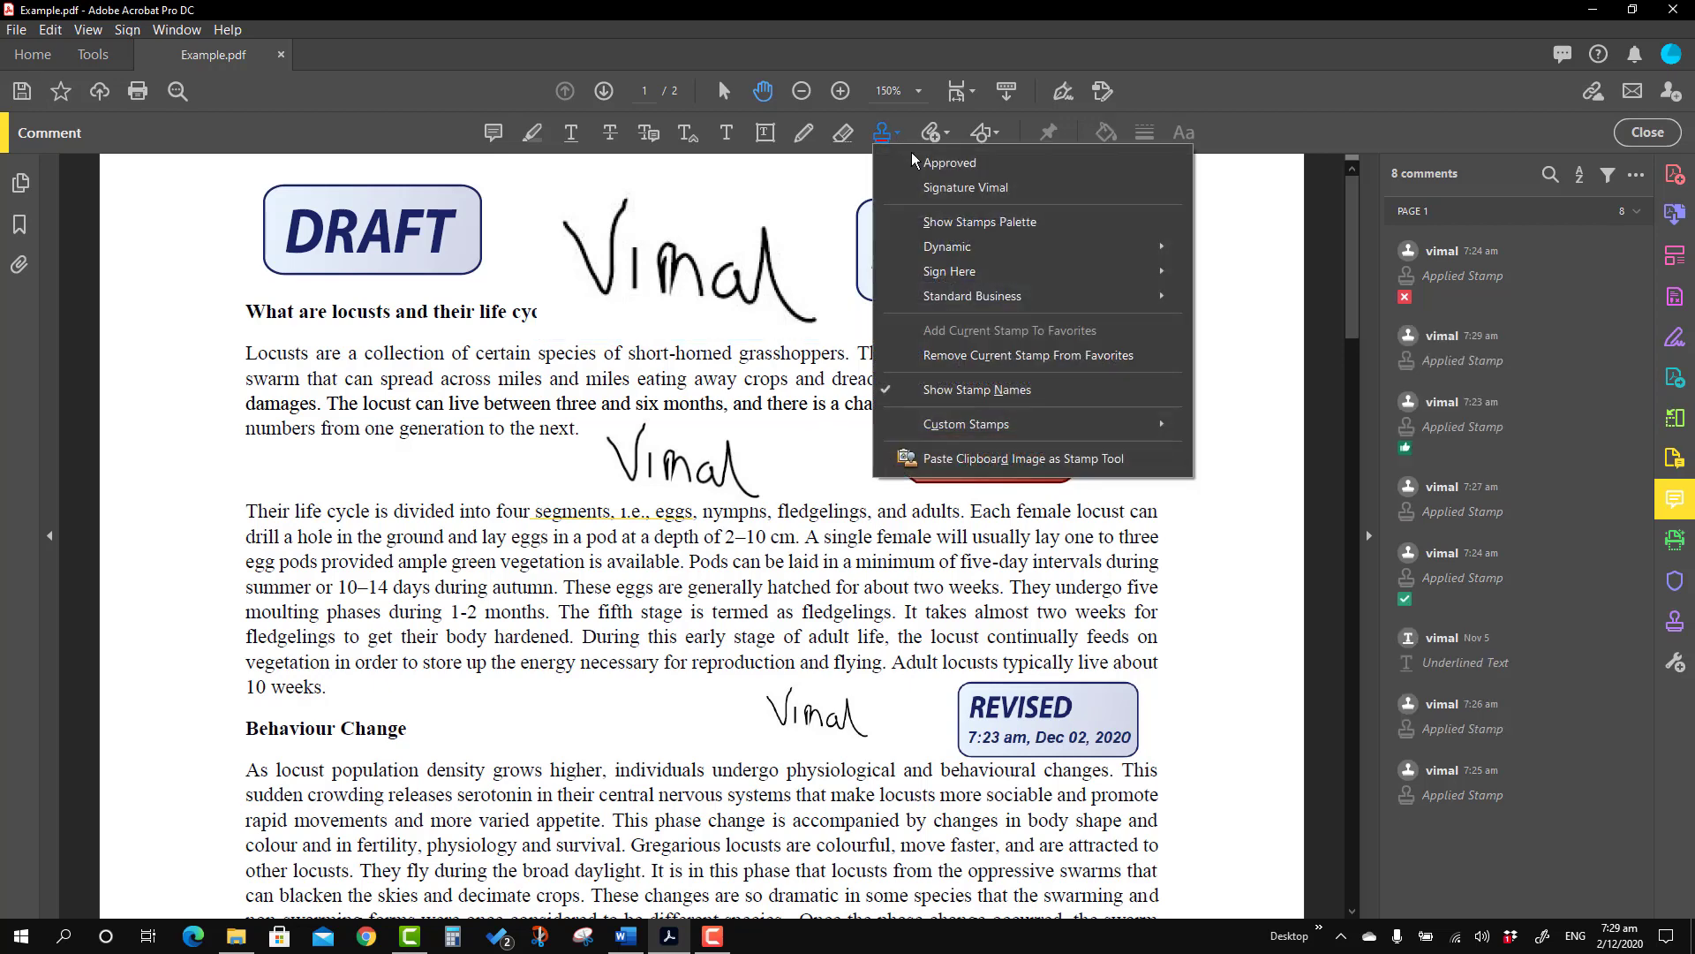
{"action": "left_click", "coordinate": [786, 309]}
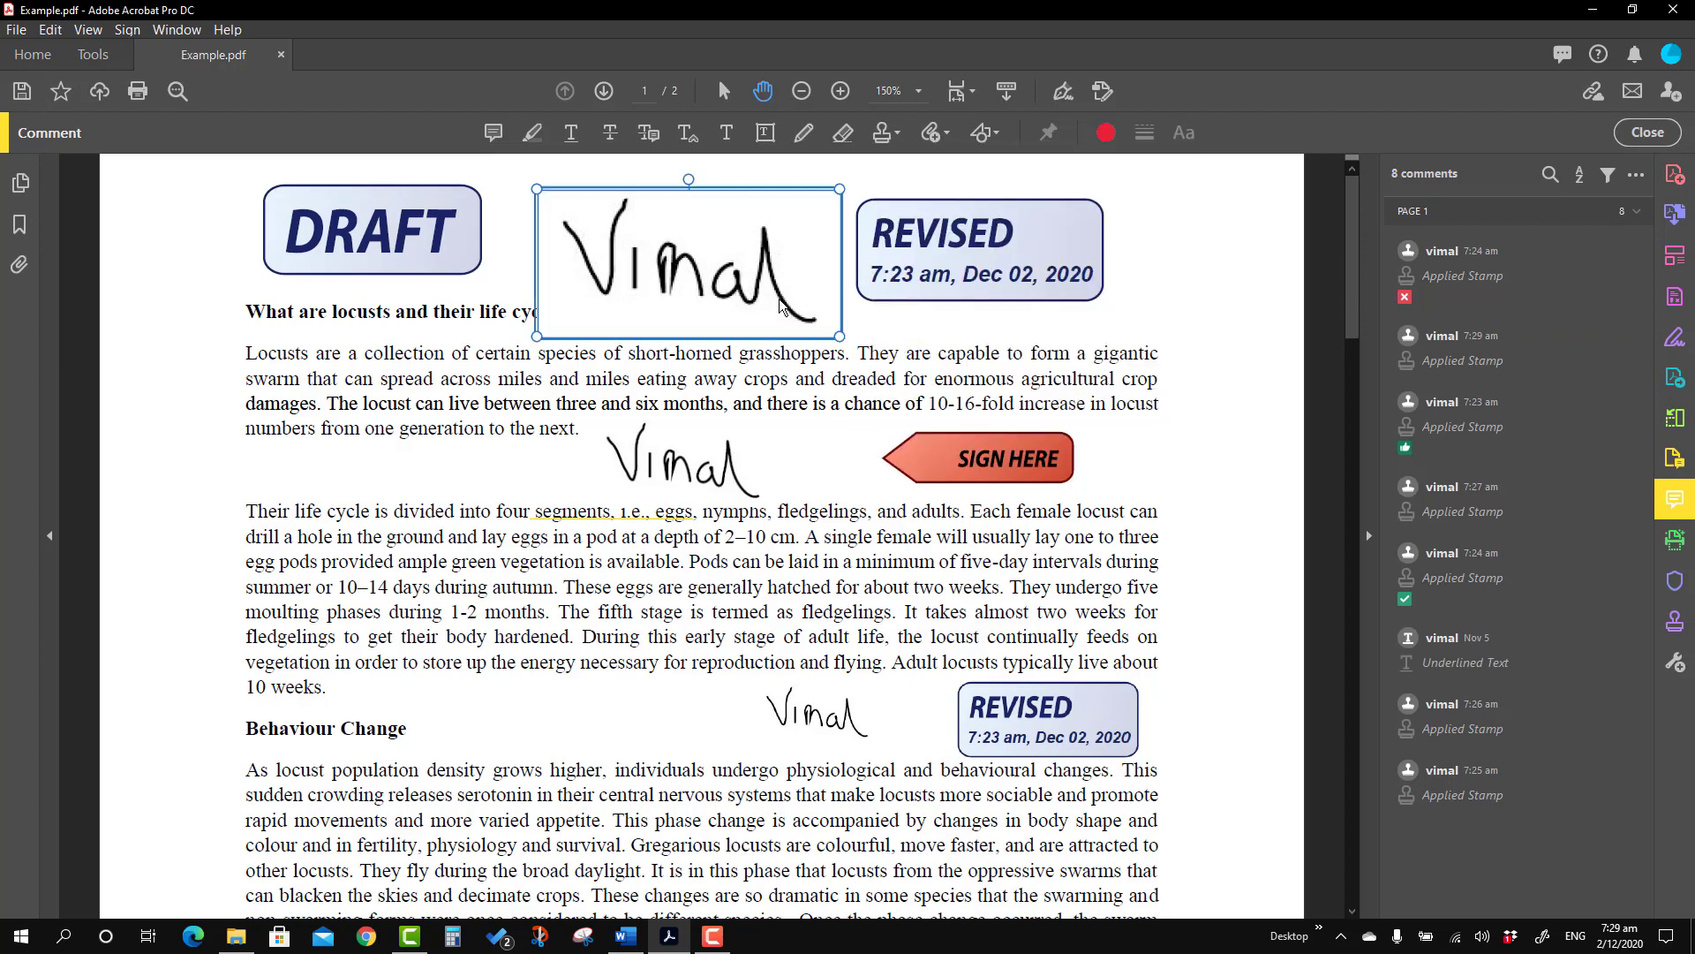
{"action": "left_click", "coordinate": [898, 137]}
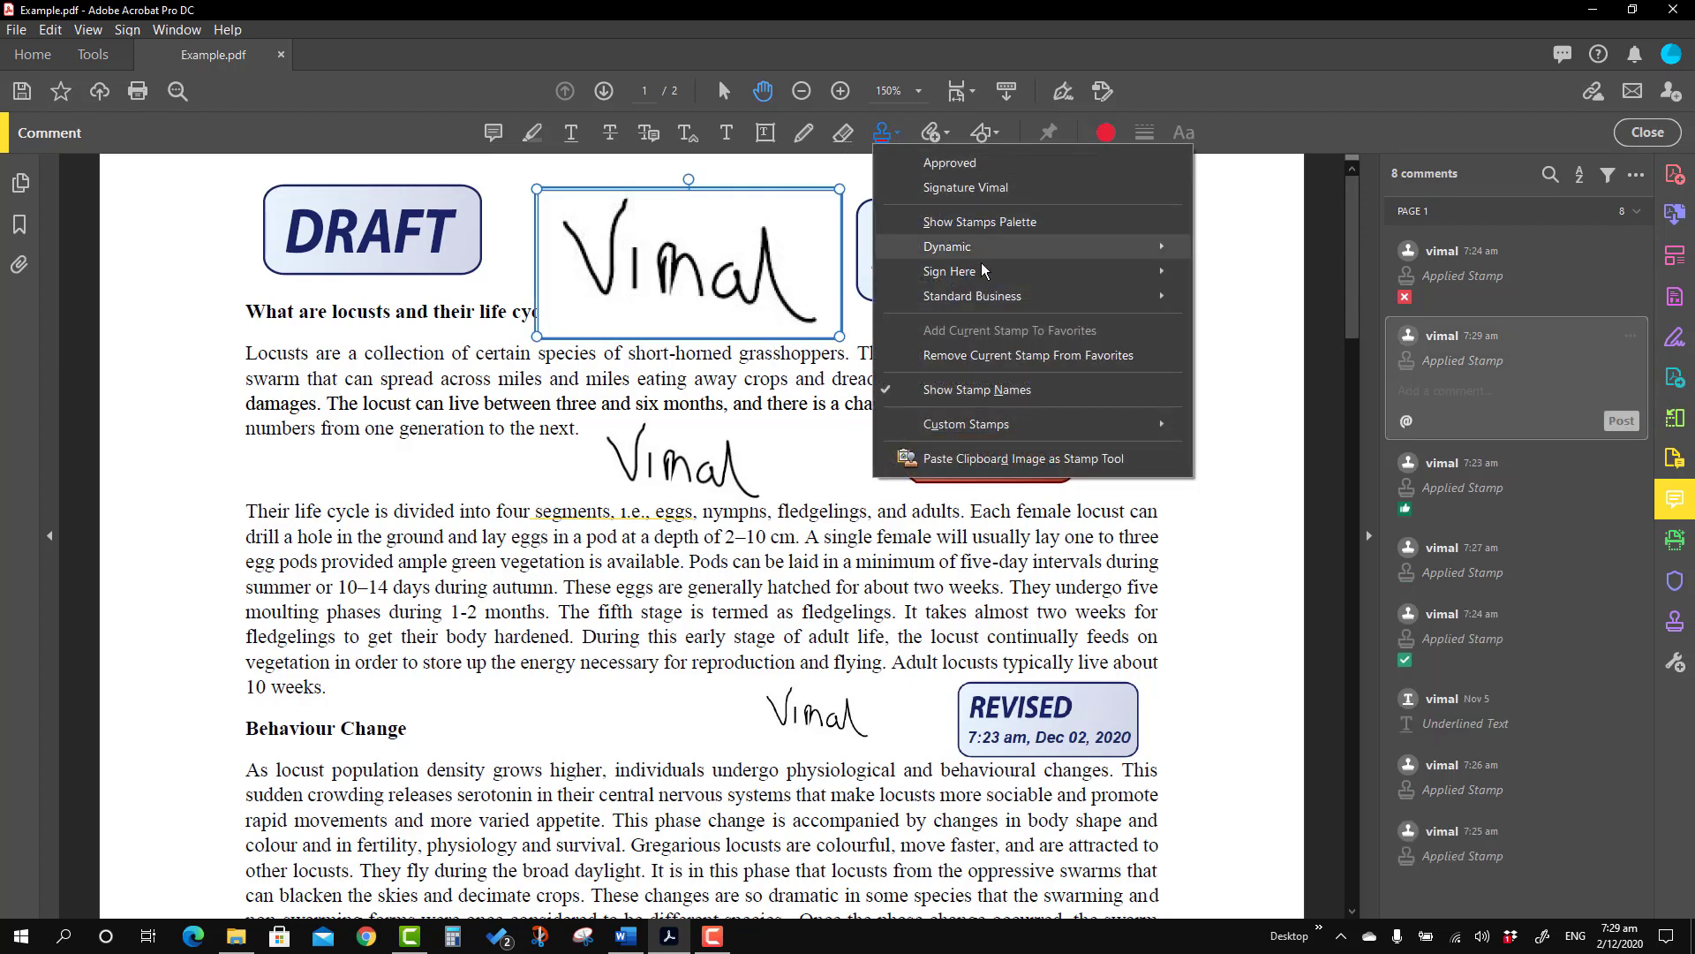
{"action": "left_click", "coordinate": [980, 355]}
{"action": "left_click", "coordinate": [898, 132]}
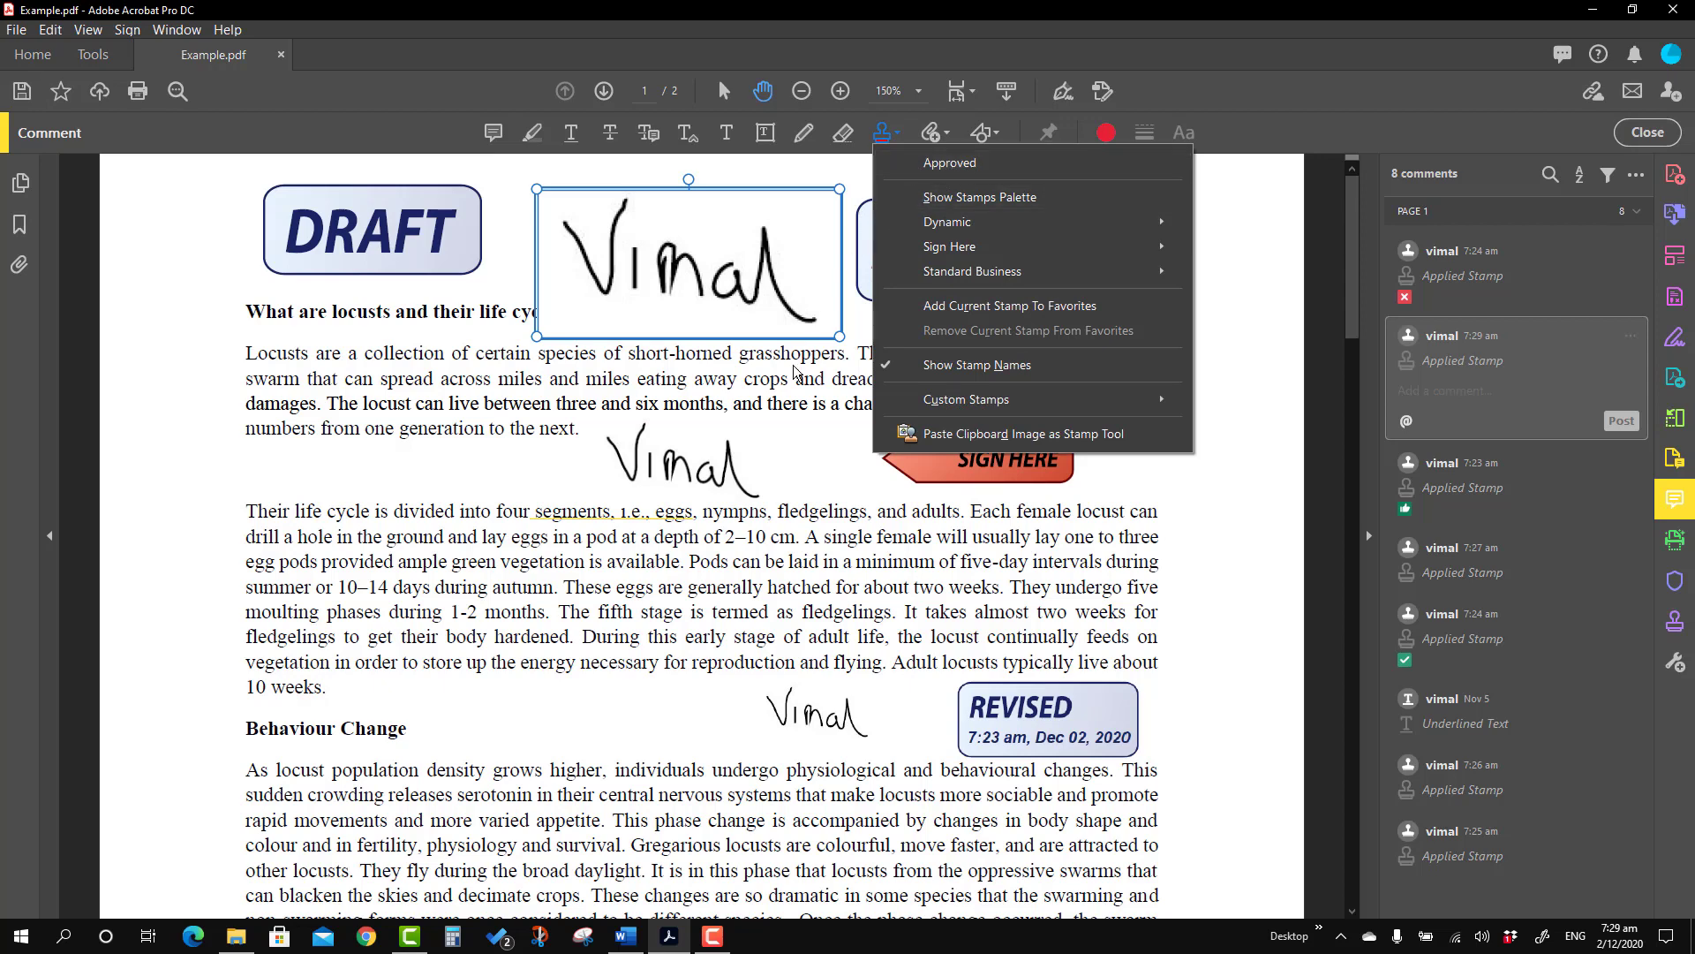
{"action": "left_click", "coordinate": [771, 404]}
- Make the top REVISED stamp's 100% opacity appearance the default stamp properties
{"action": "left_click", "coordinate": [784, 305]}
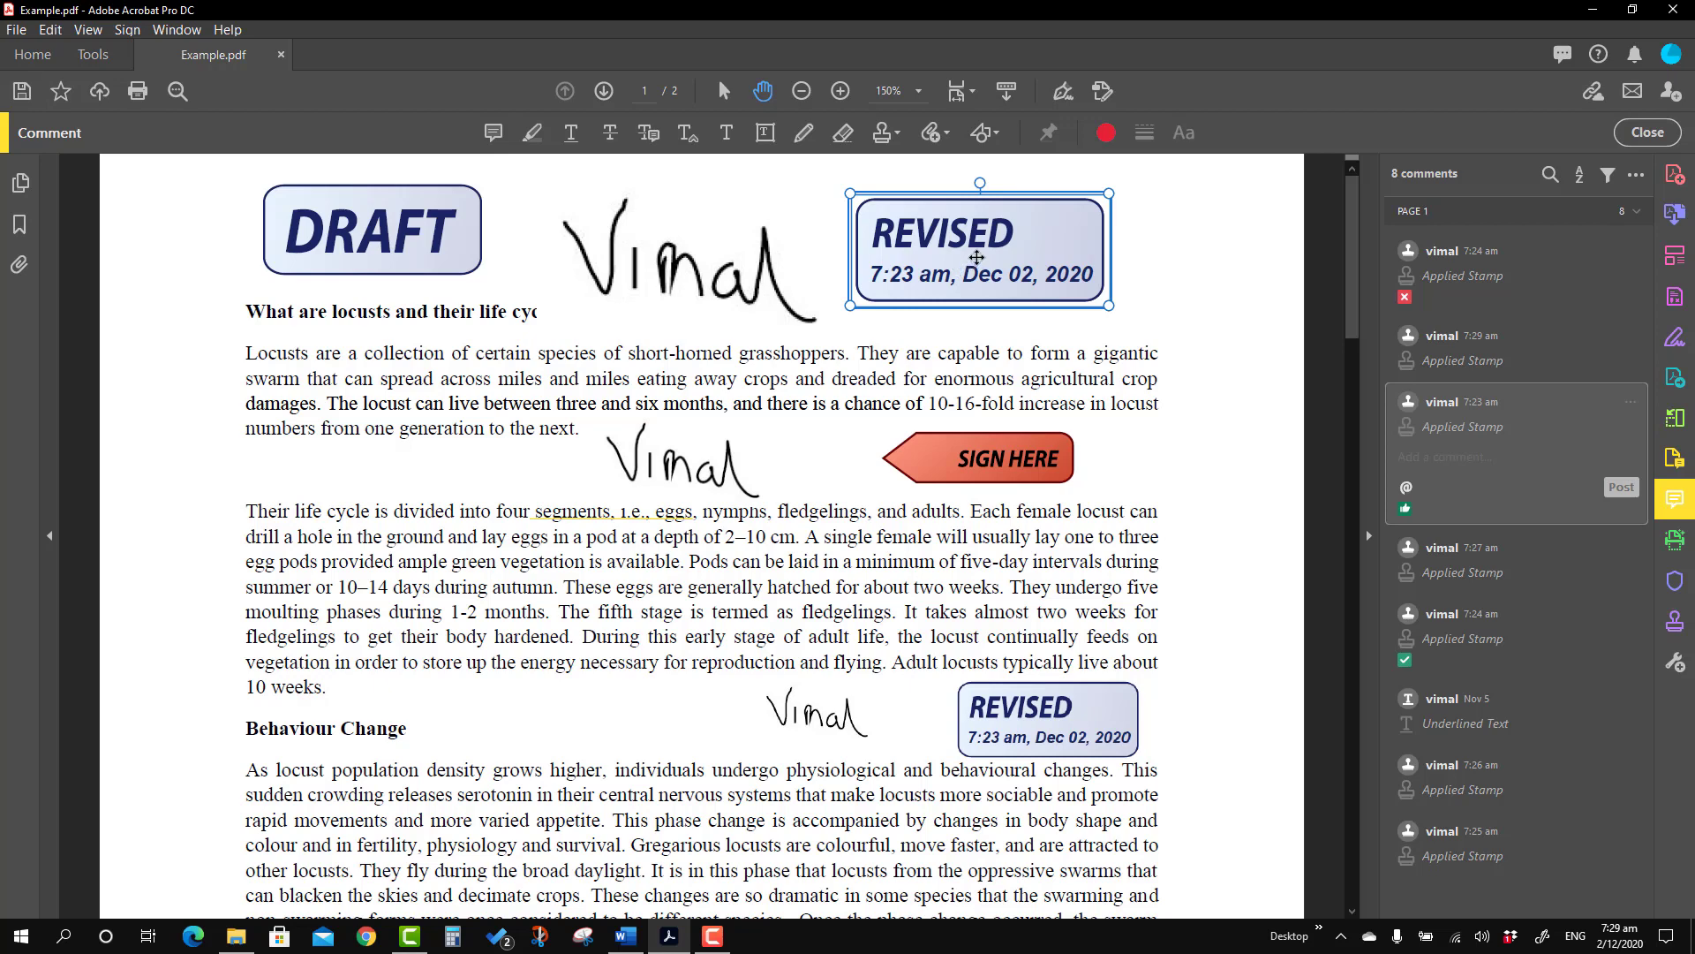
{"action": "right_click", "coordinate": [977, 256]}
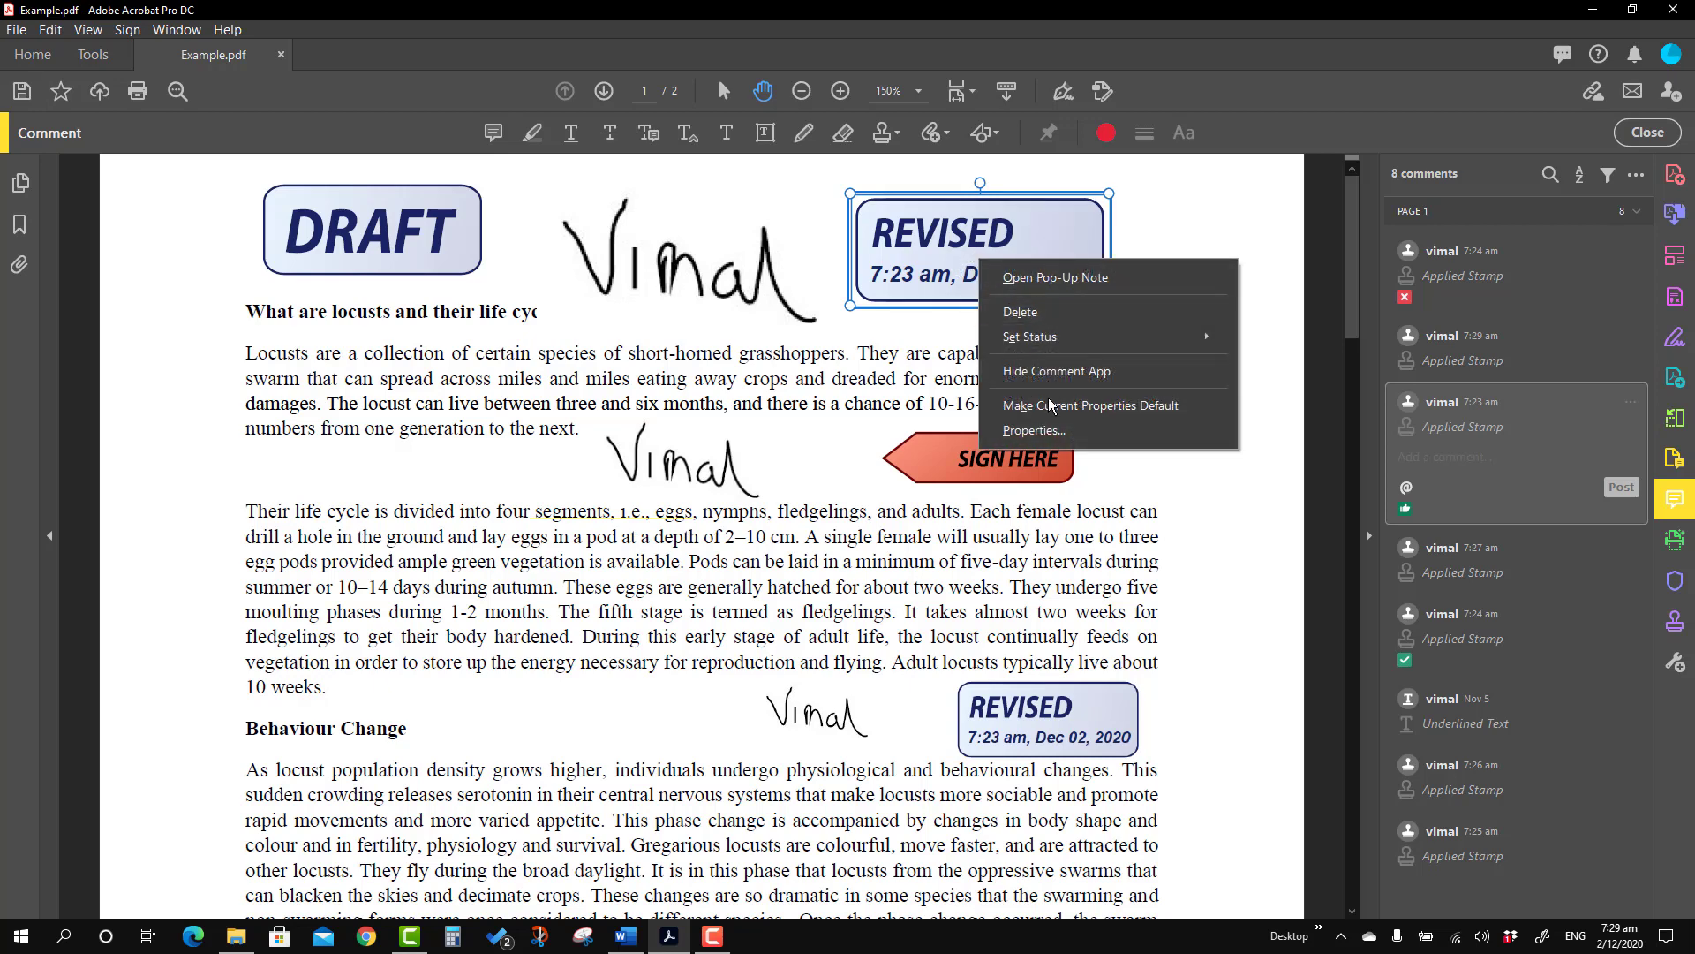
{"action": "left_click", "coordinate": [1034, 430]}
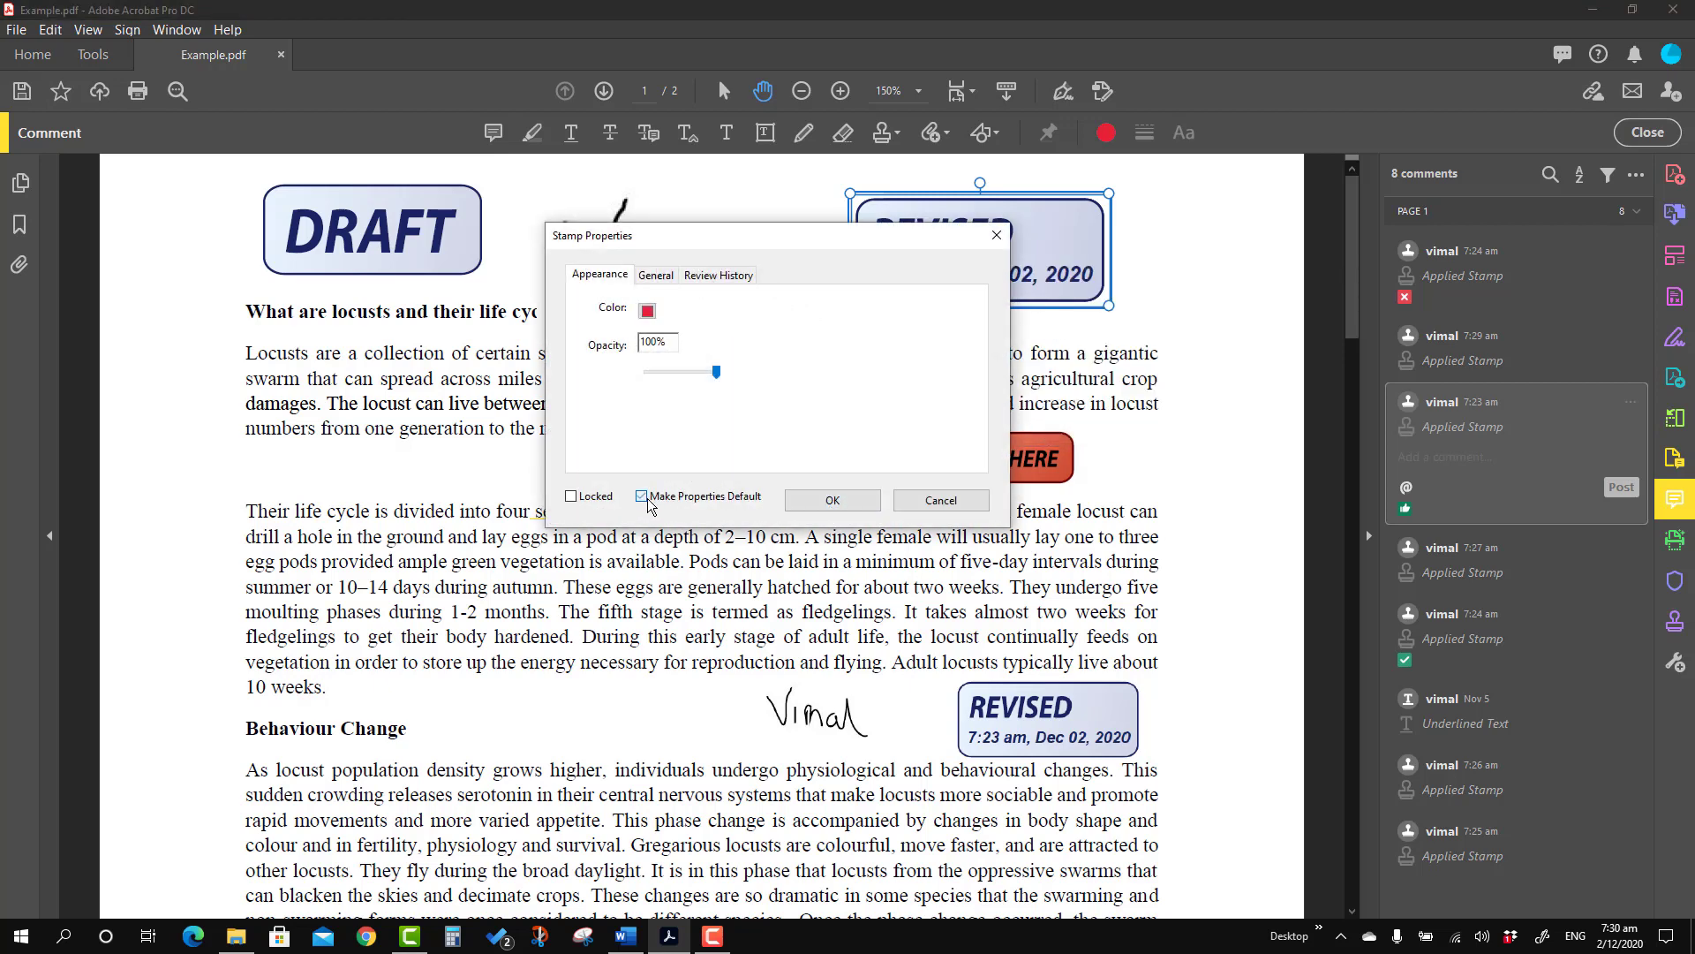
{"action": "left_click", "coordinate": [839, 502]}
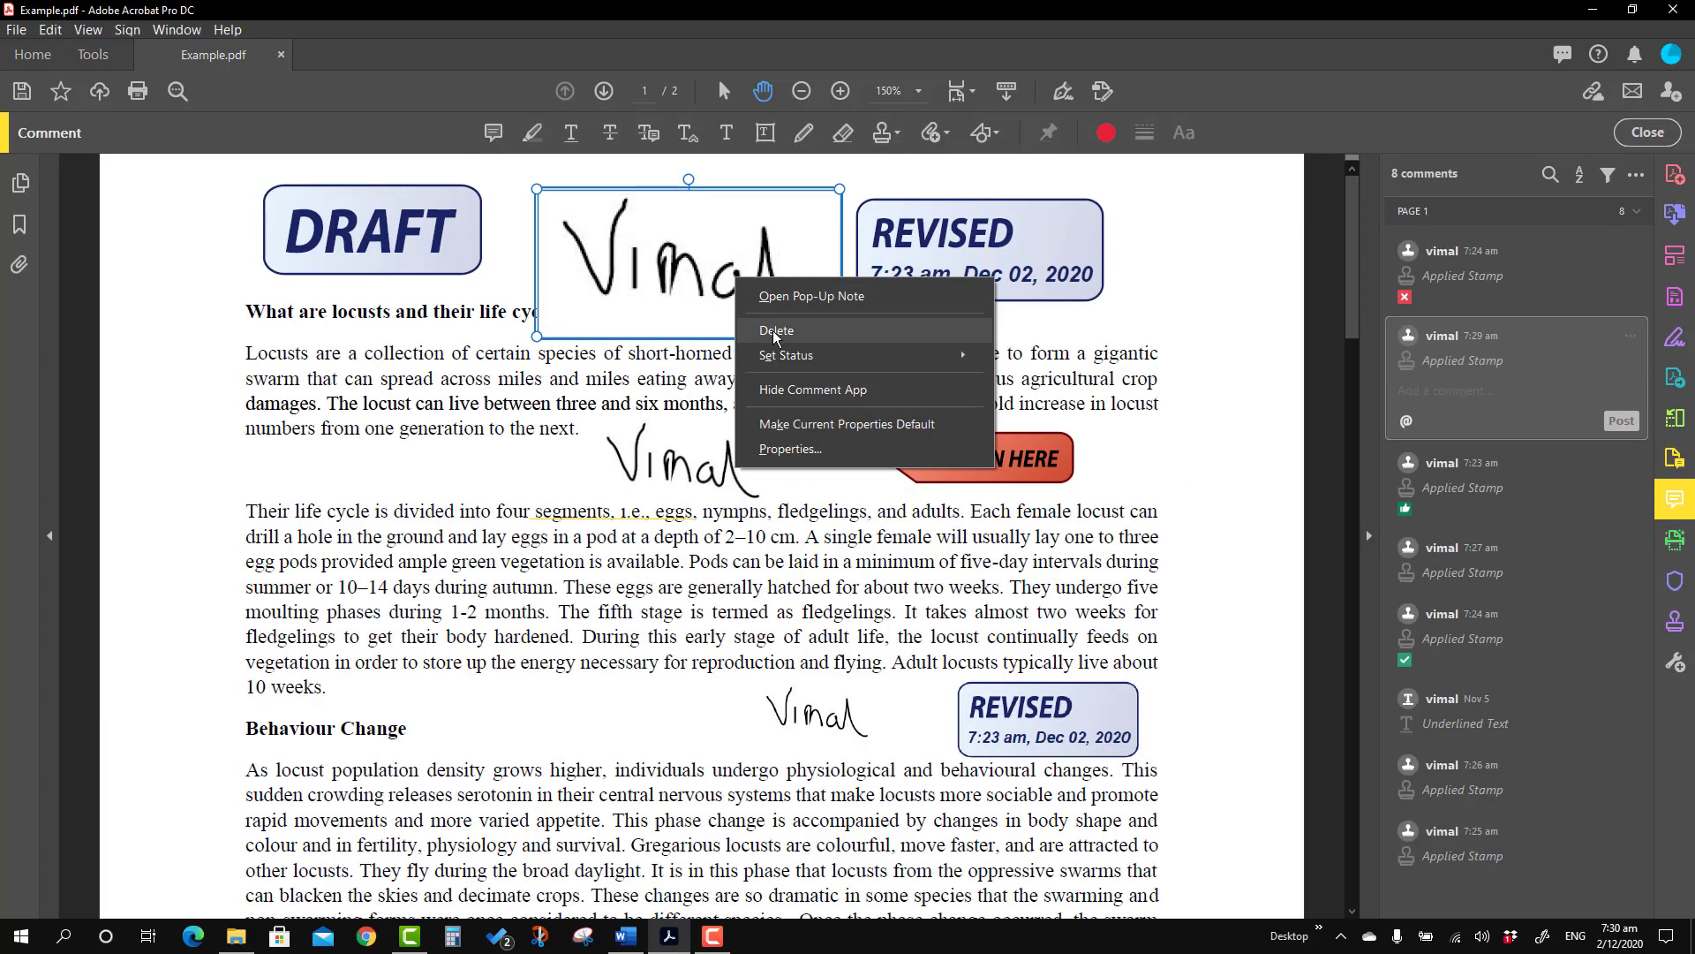
- Delete the top handwritten signature stamp and the DRAFT stamp, leaving six comments
{"action": "left_click", "coordinate": [786, 332]}
{"action": "left_click", "coordinate": [455, 248]}
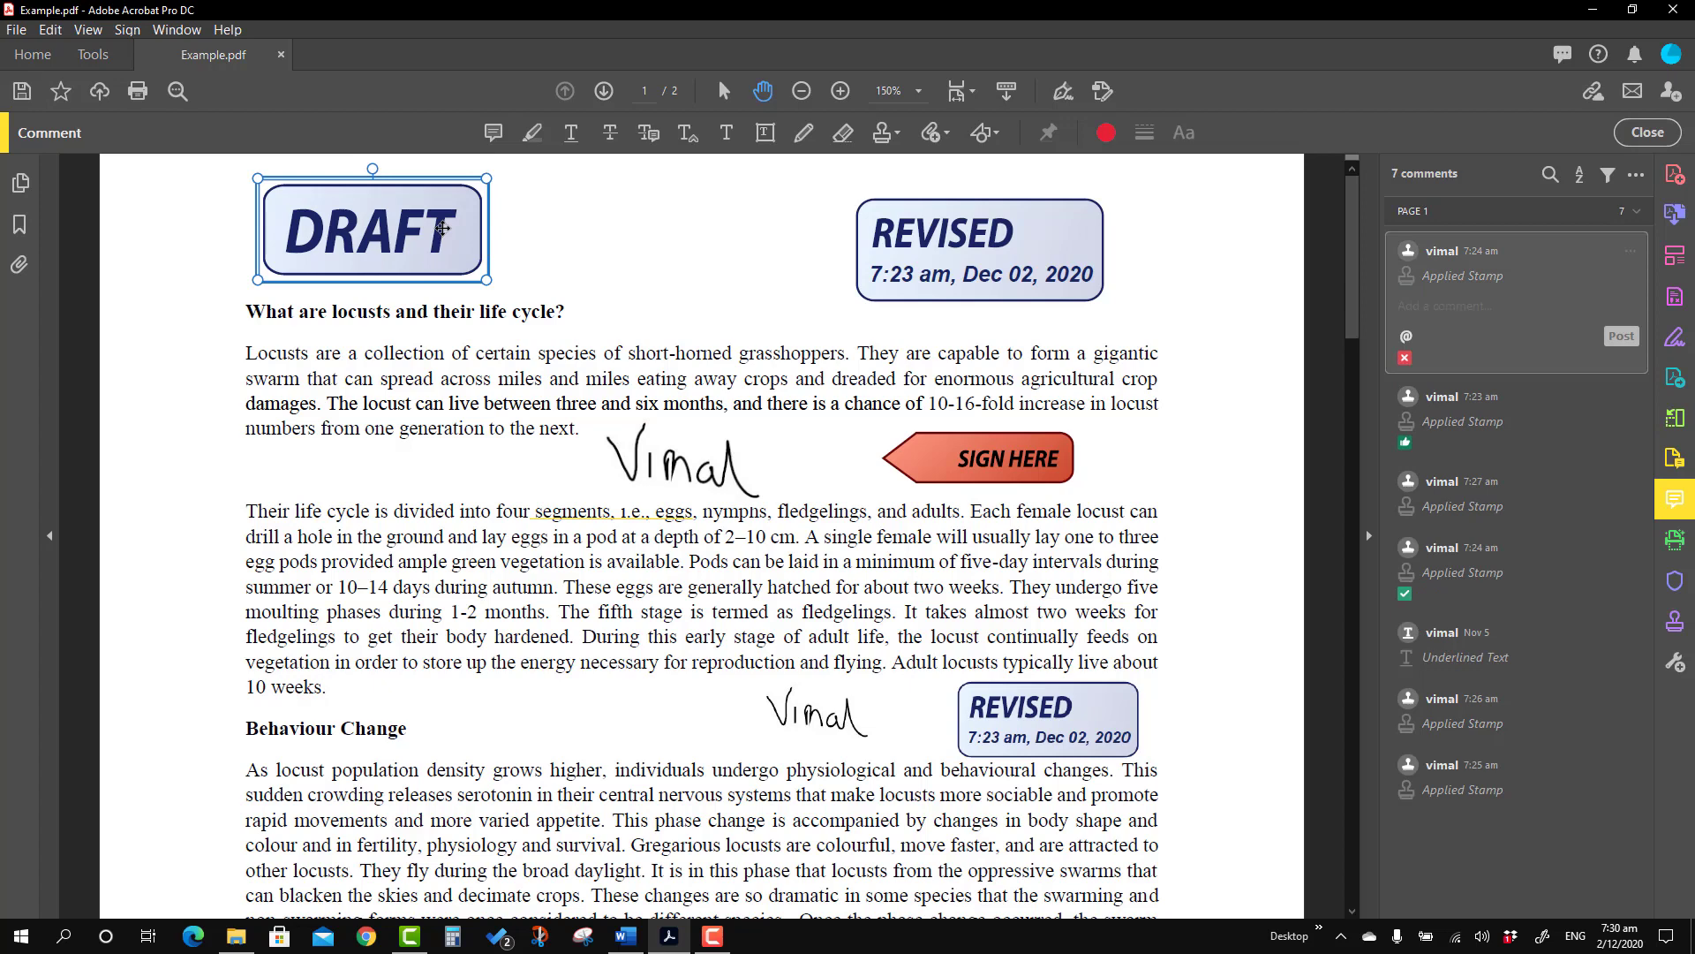
{"action": "key", "text": "Delete"}
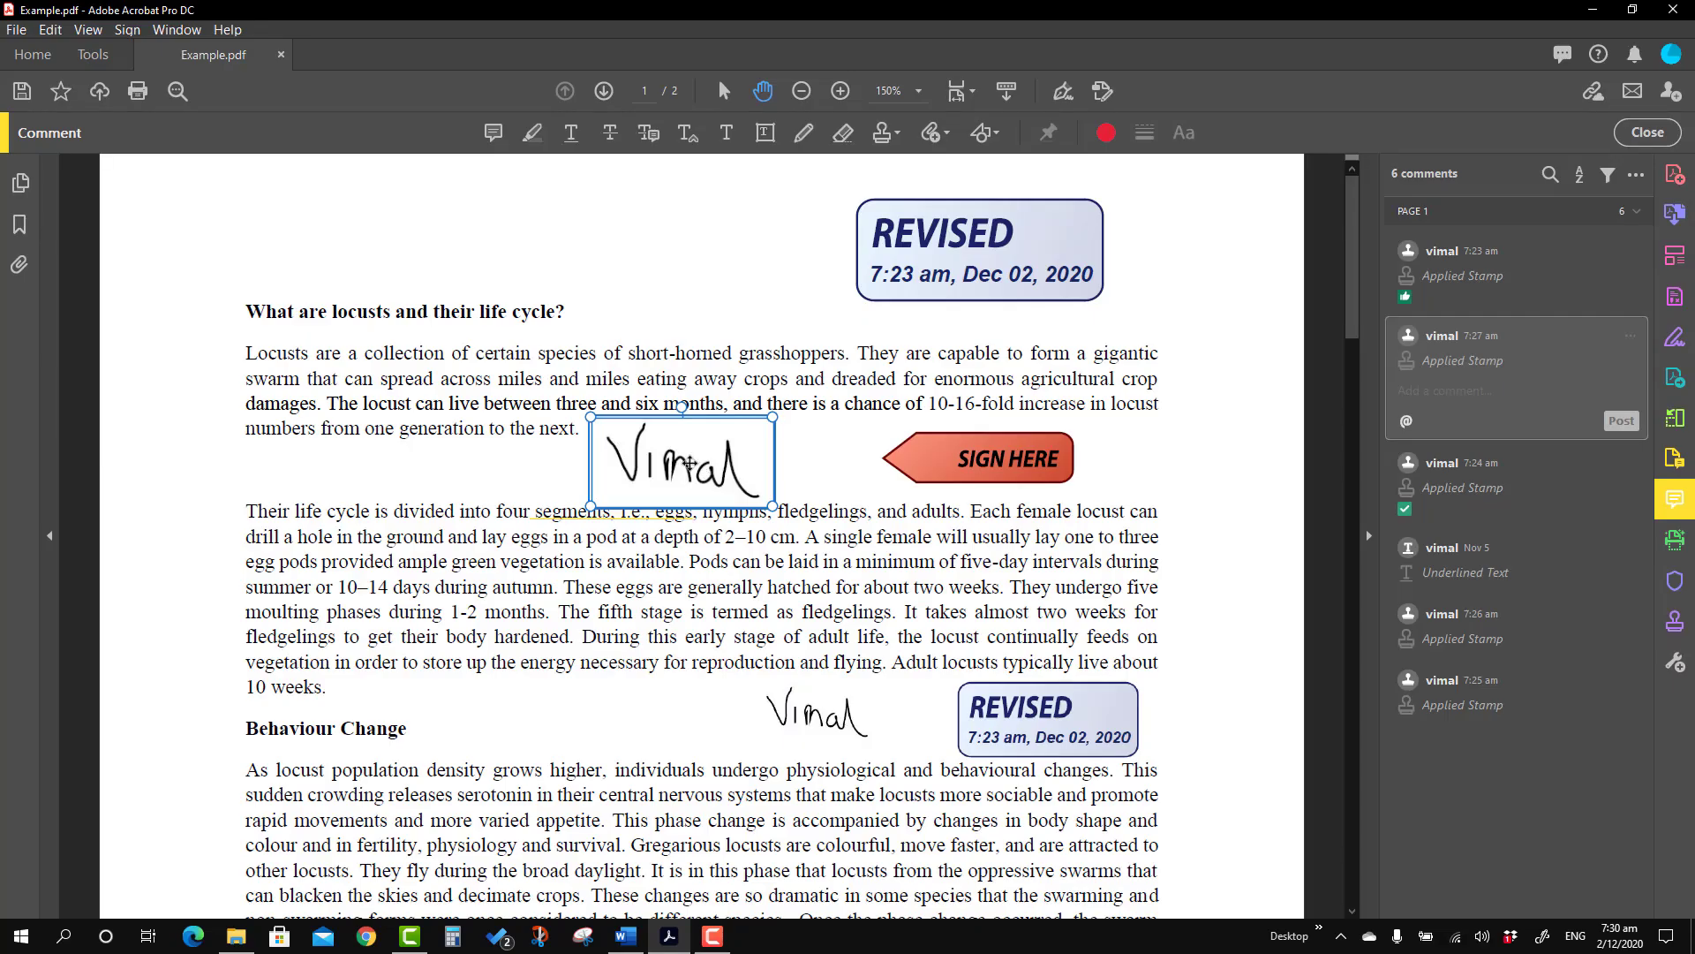
- Tick Locked in the middle signature stamp's Properties
{"action": "right_click", "coordinate": [689, 463]}
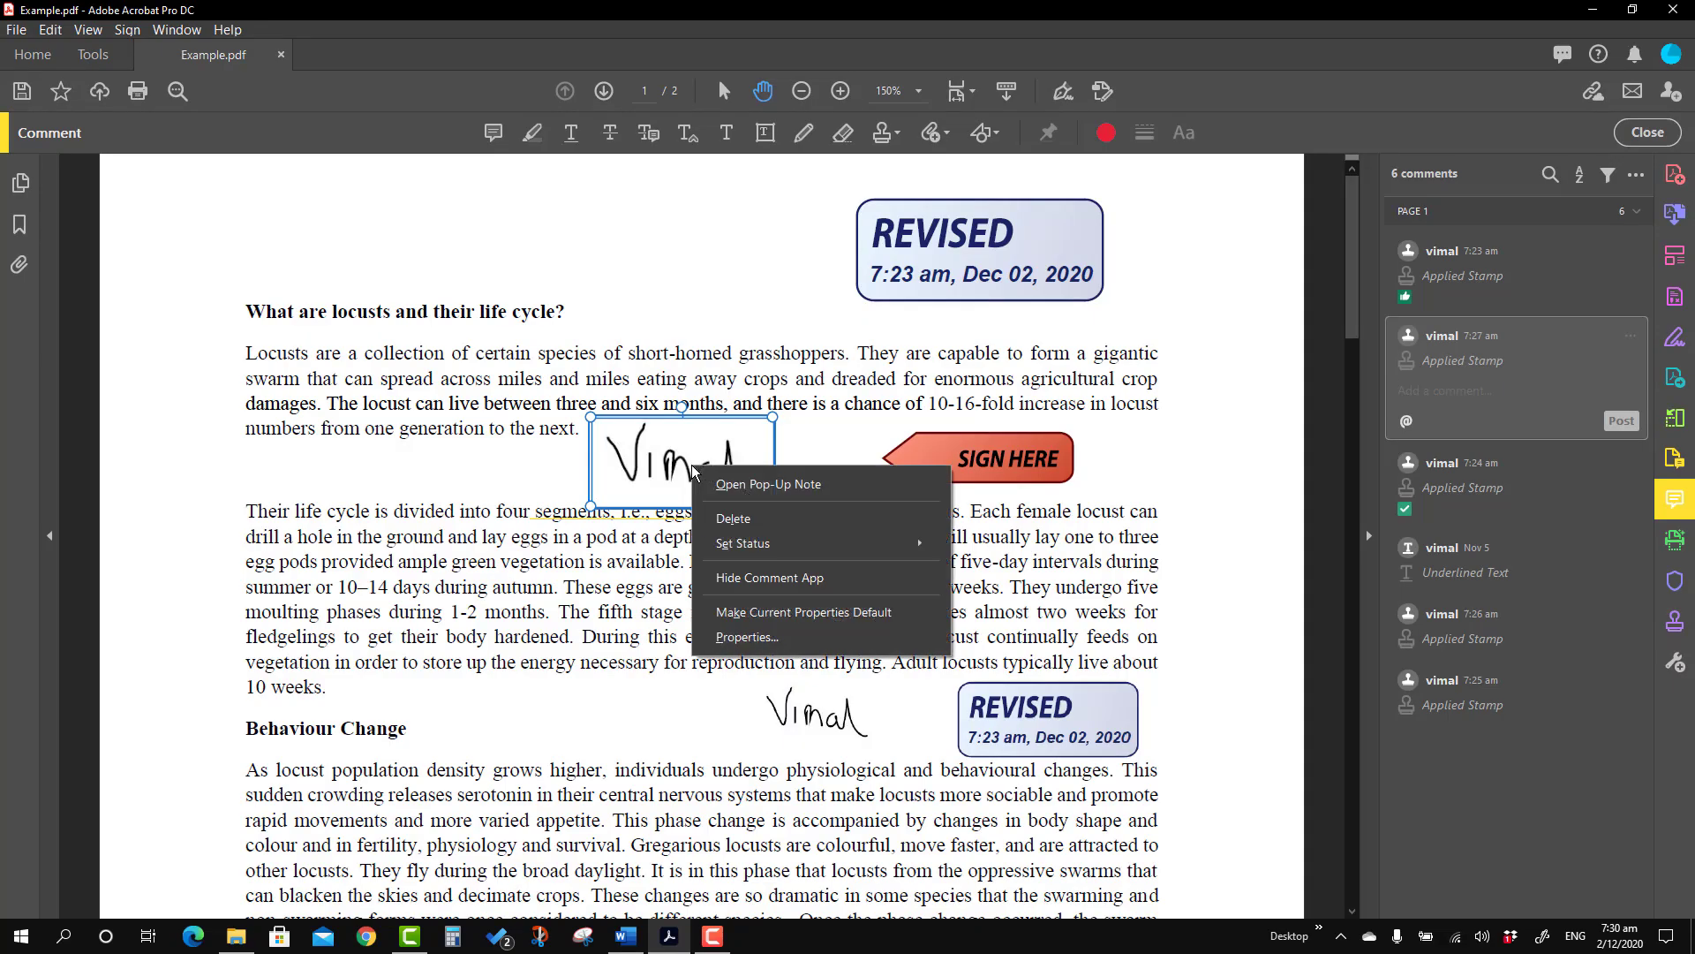
{"action": "left_click", "coordinate": [771, 635]}
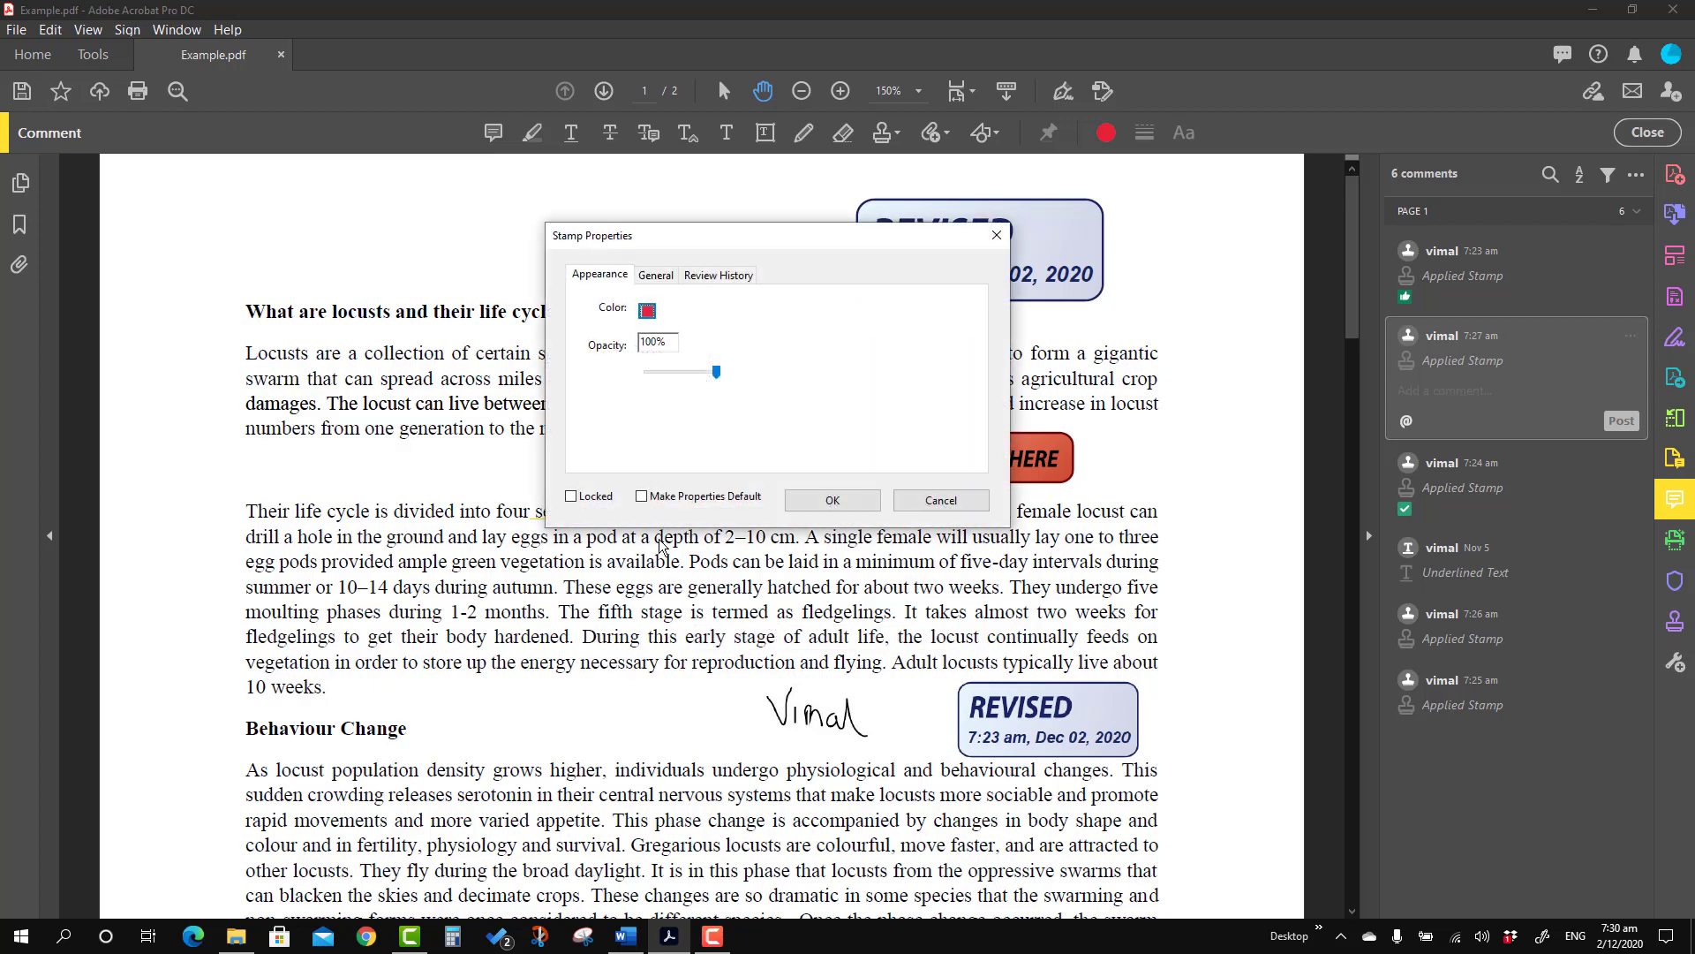
{"action": "left_click", "coordinate": [574, 496]}
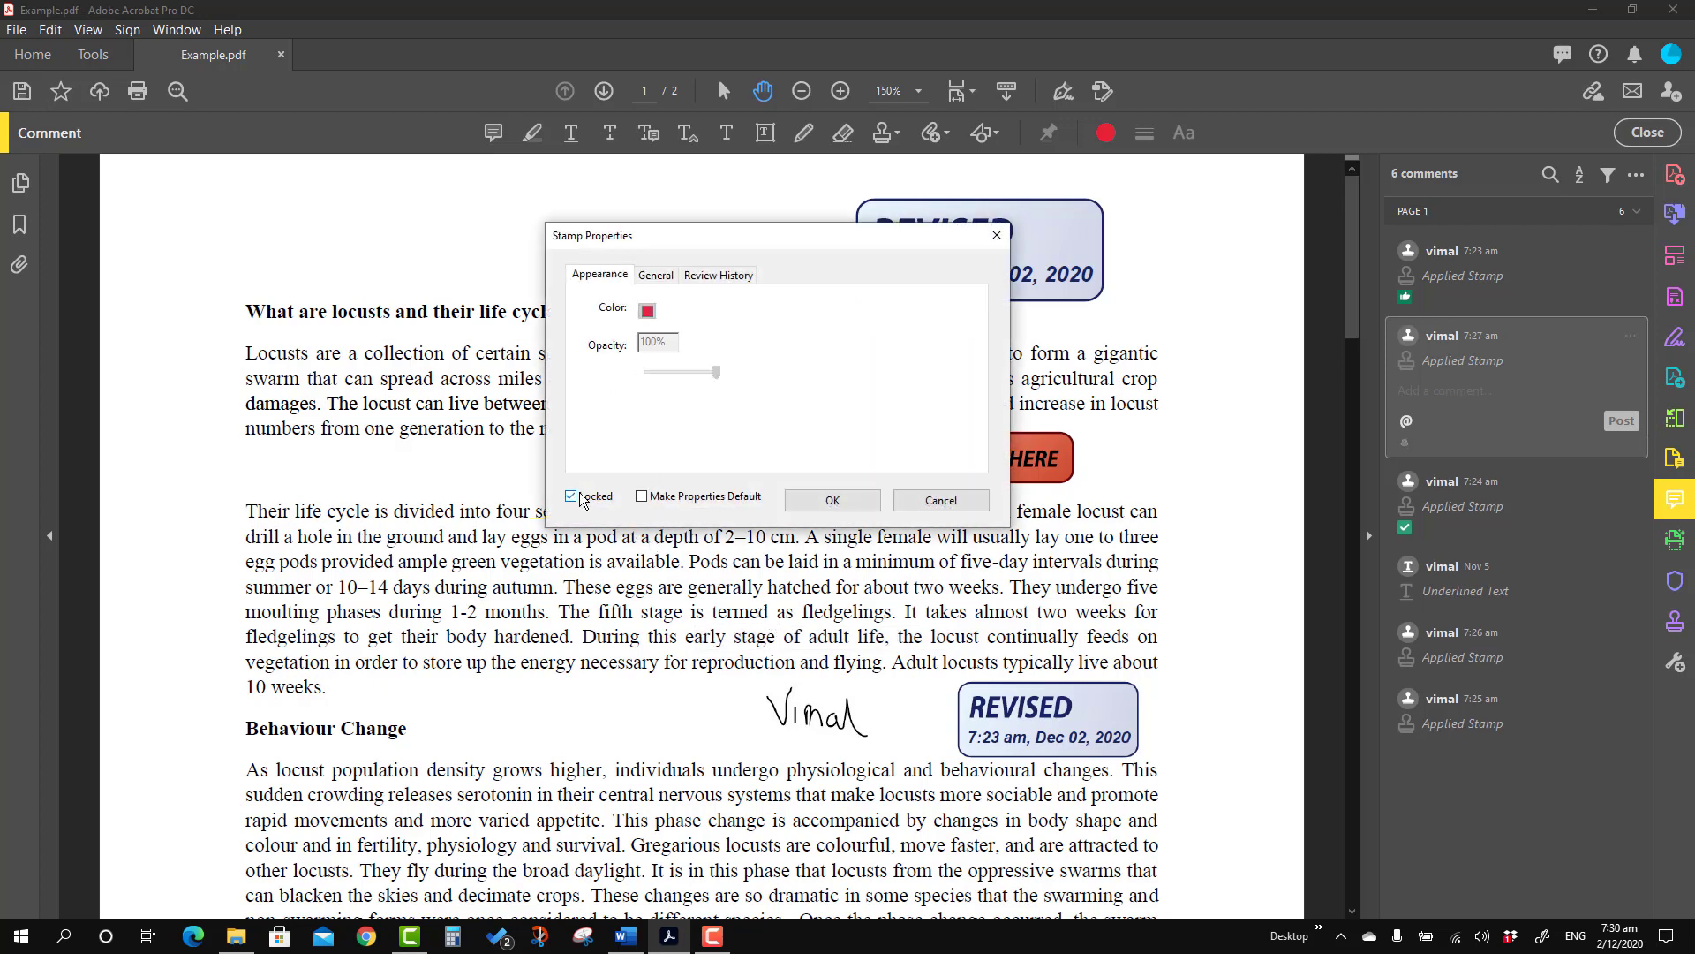
{"action": "left_click", "coordinate": [820, 504]}
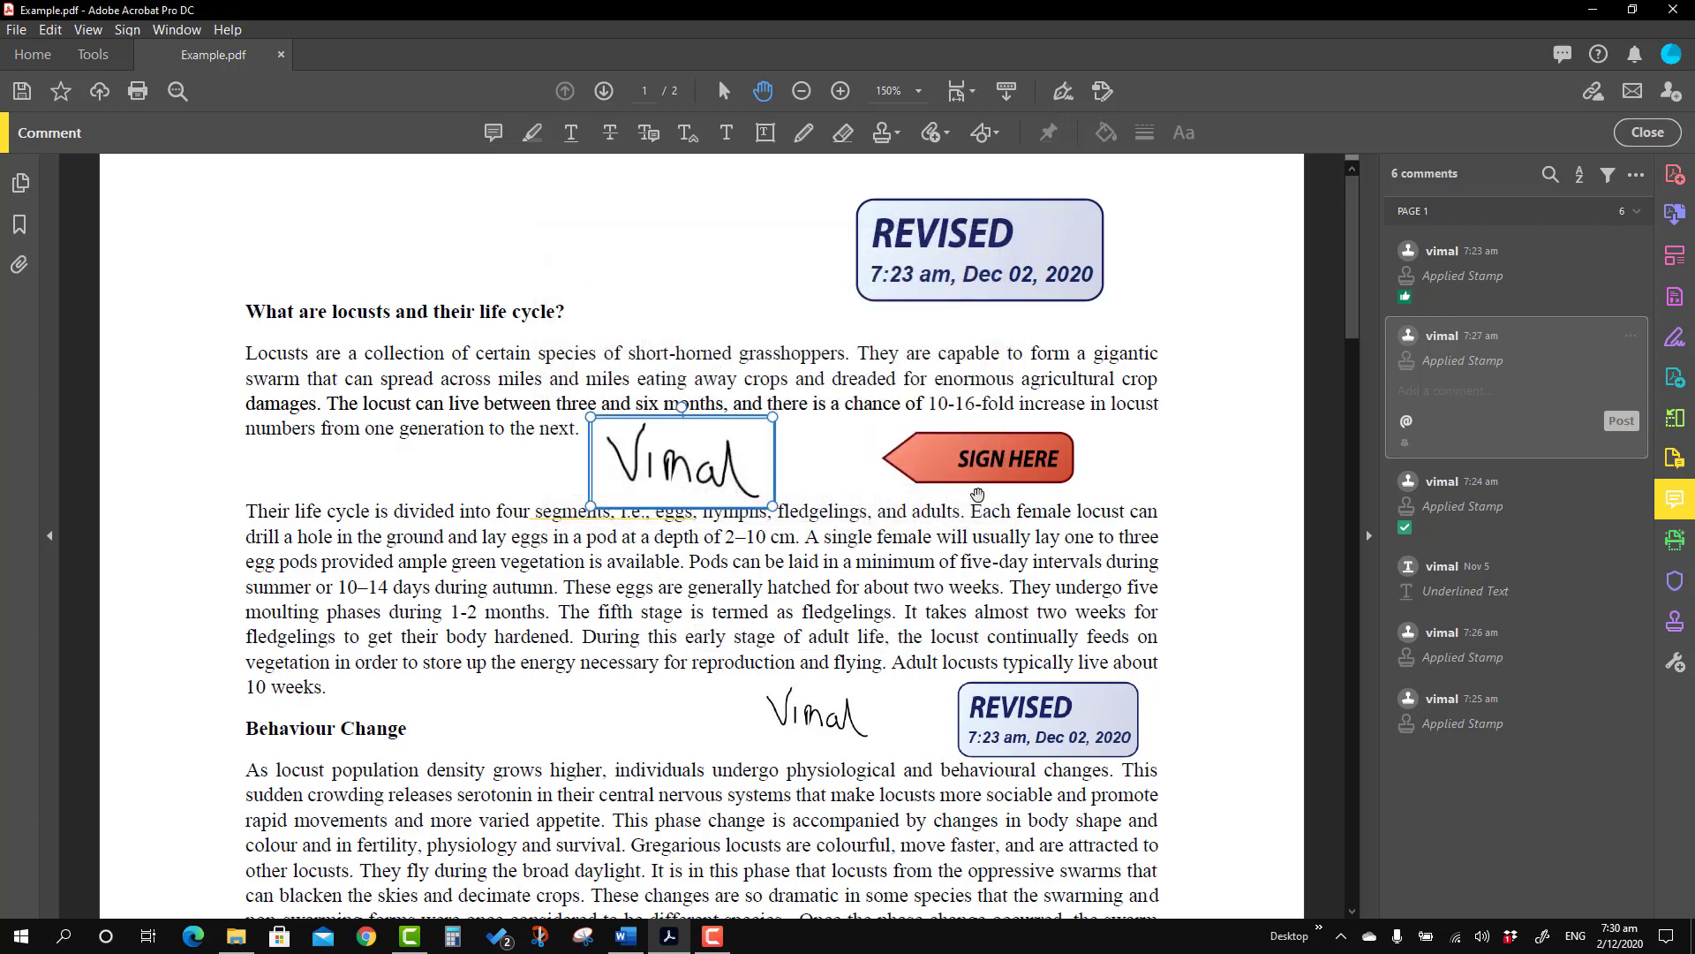
- Verify the locked signature stamp won't move and its menu no longer offers Delete
{"action": "left_click_drag", "start_coordinate": [883, 565], "coordinate": [911, 590]}
{"action": "left_click", "coordinate": [735, 485]}
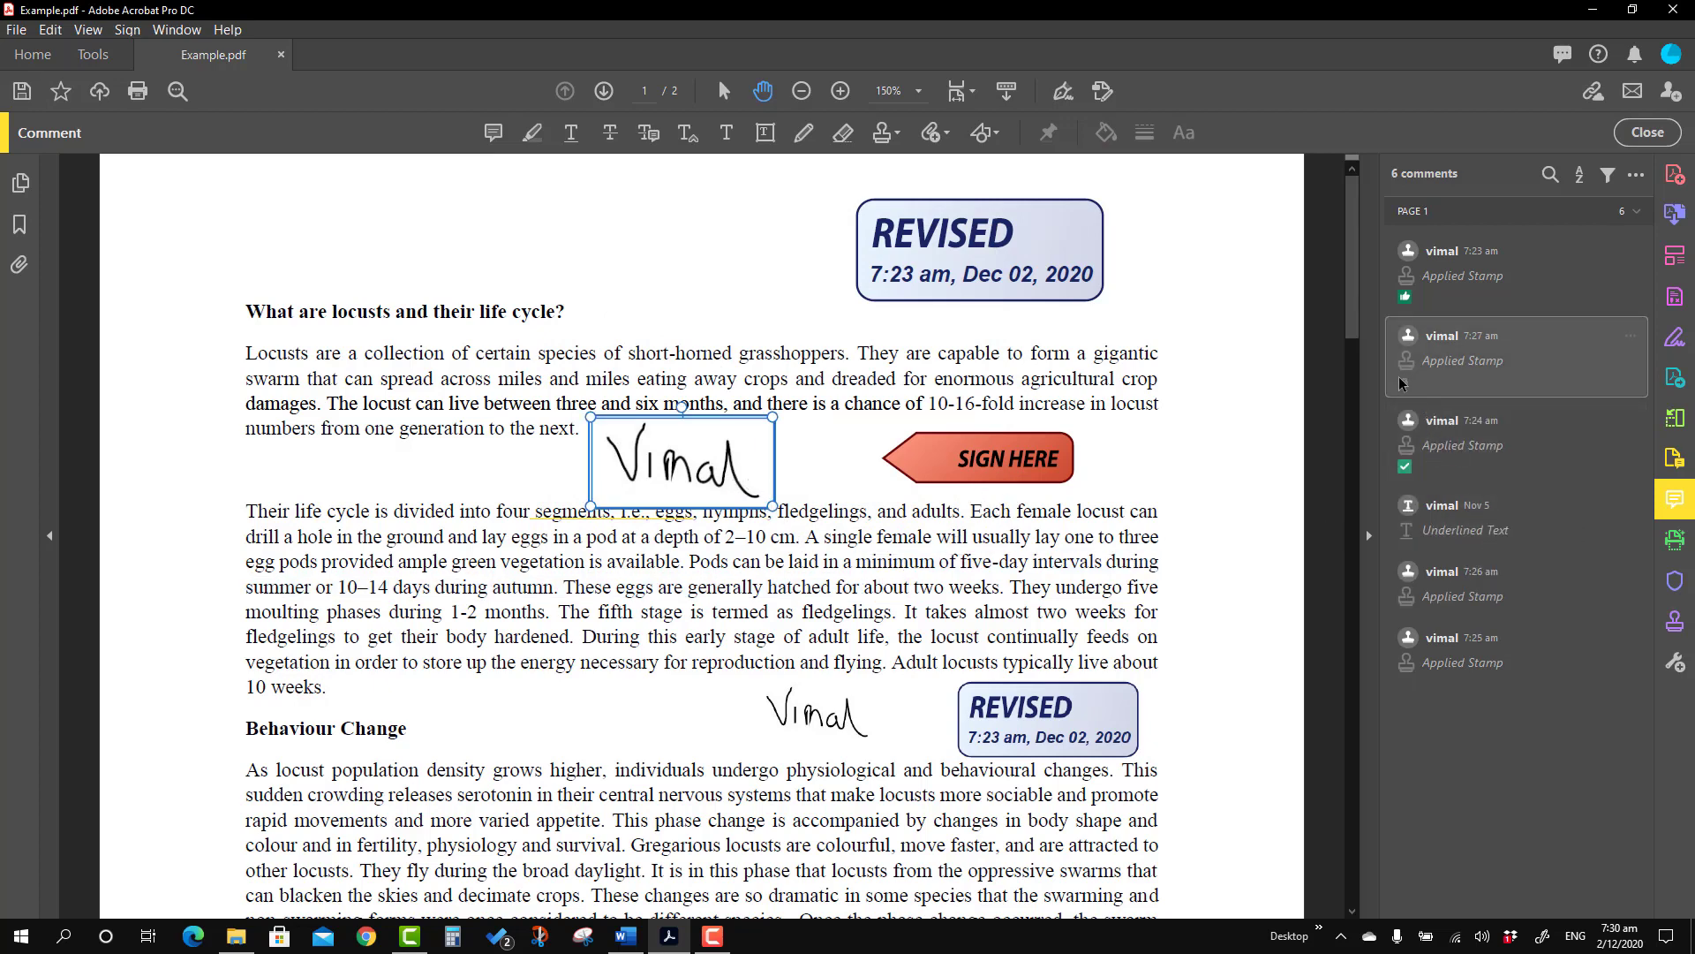
{"action": "right_click", "coordinate": [712, 460]}
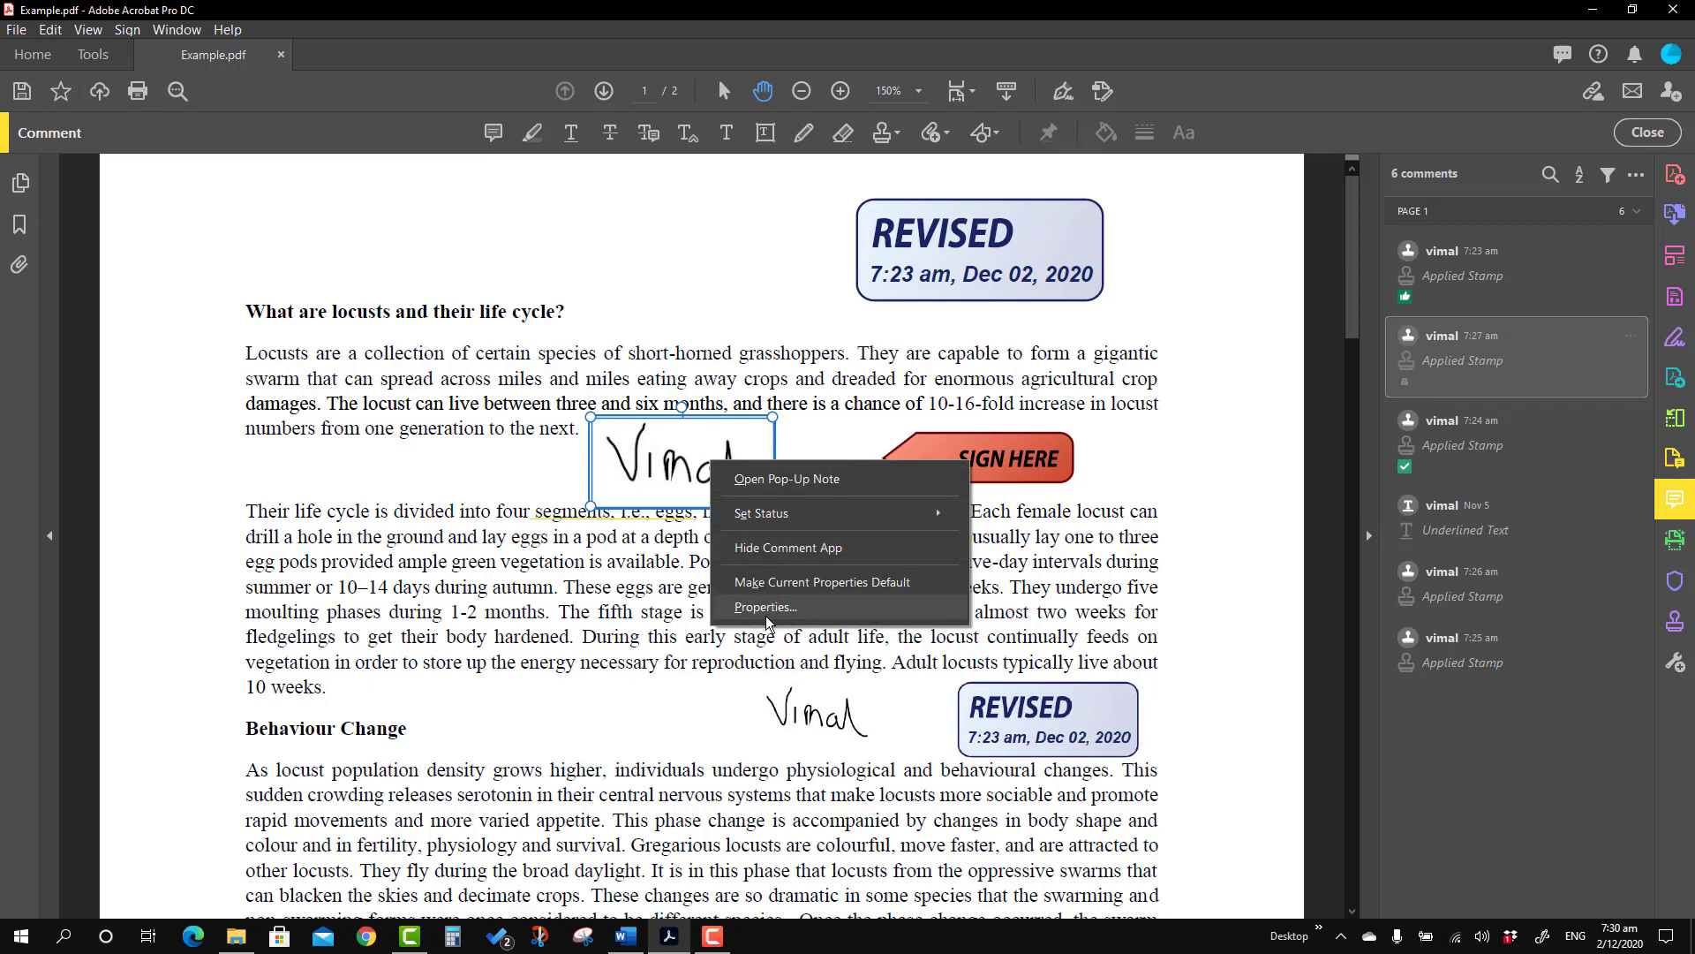
{"action": "left_click", "coordinate": [802, 425]}
{"action": "left_click", "coordinate": [675, 463]}
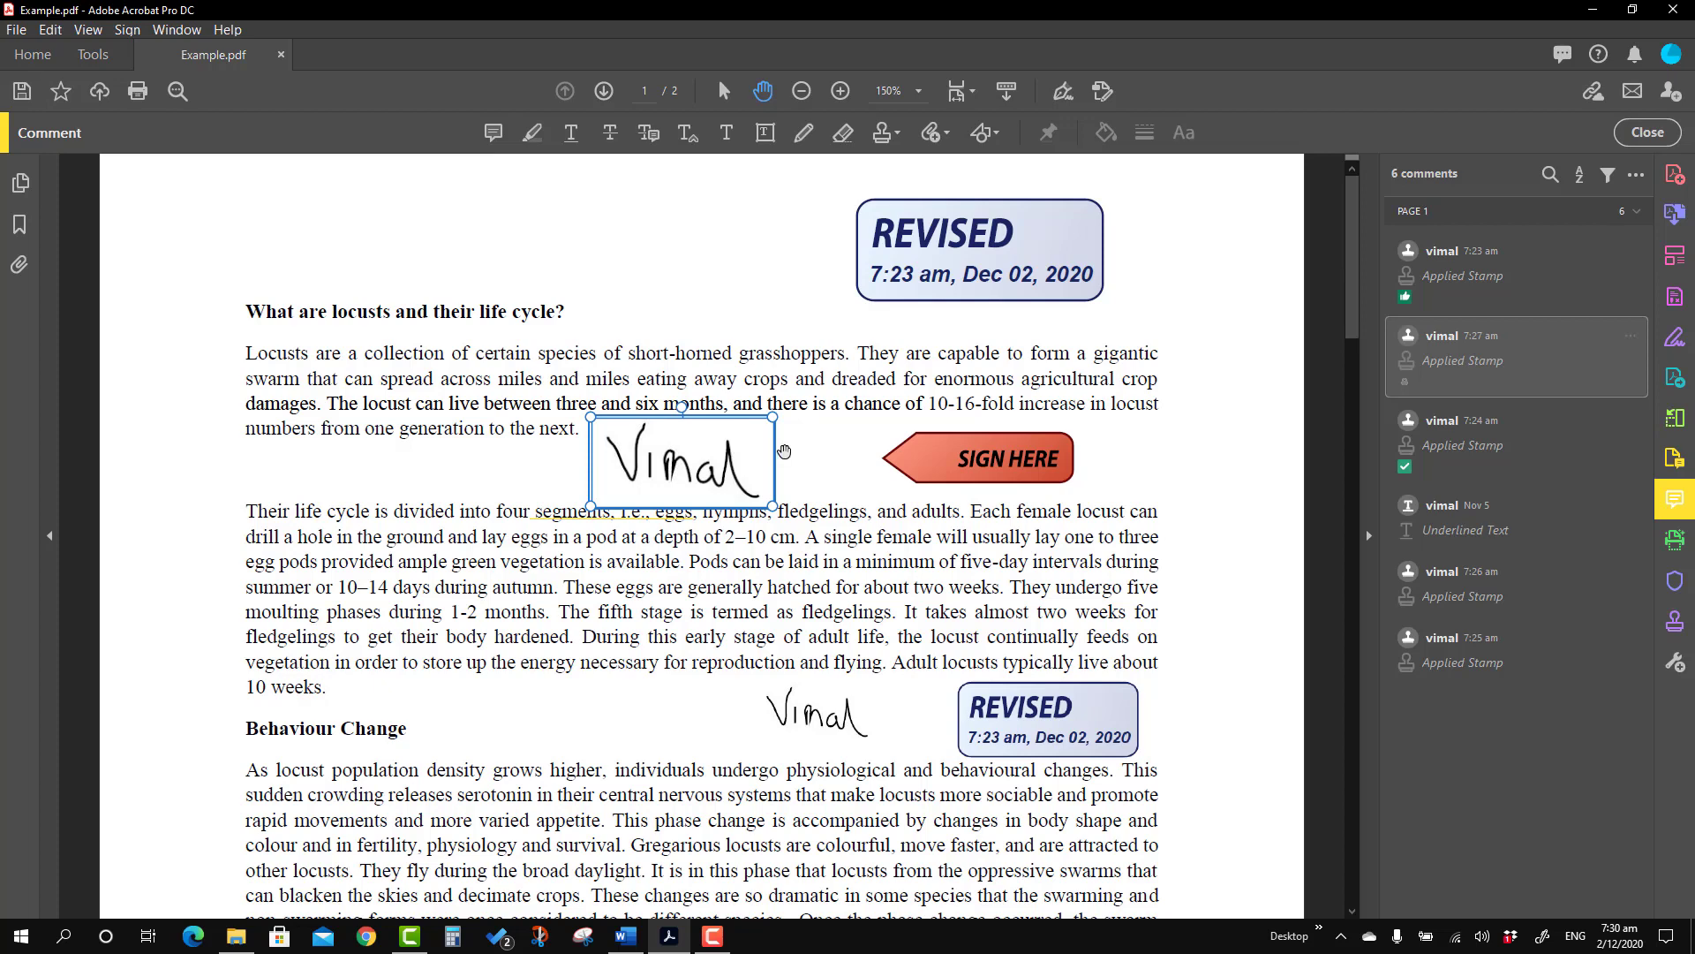
- Delete the SIGN HERE stamp from the page
{"action": "left_click", "coordinate": [861, 549]}
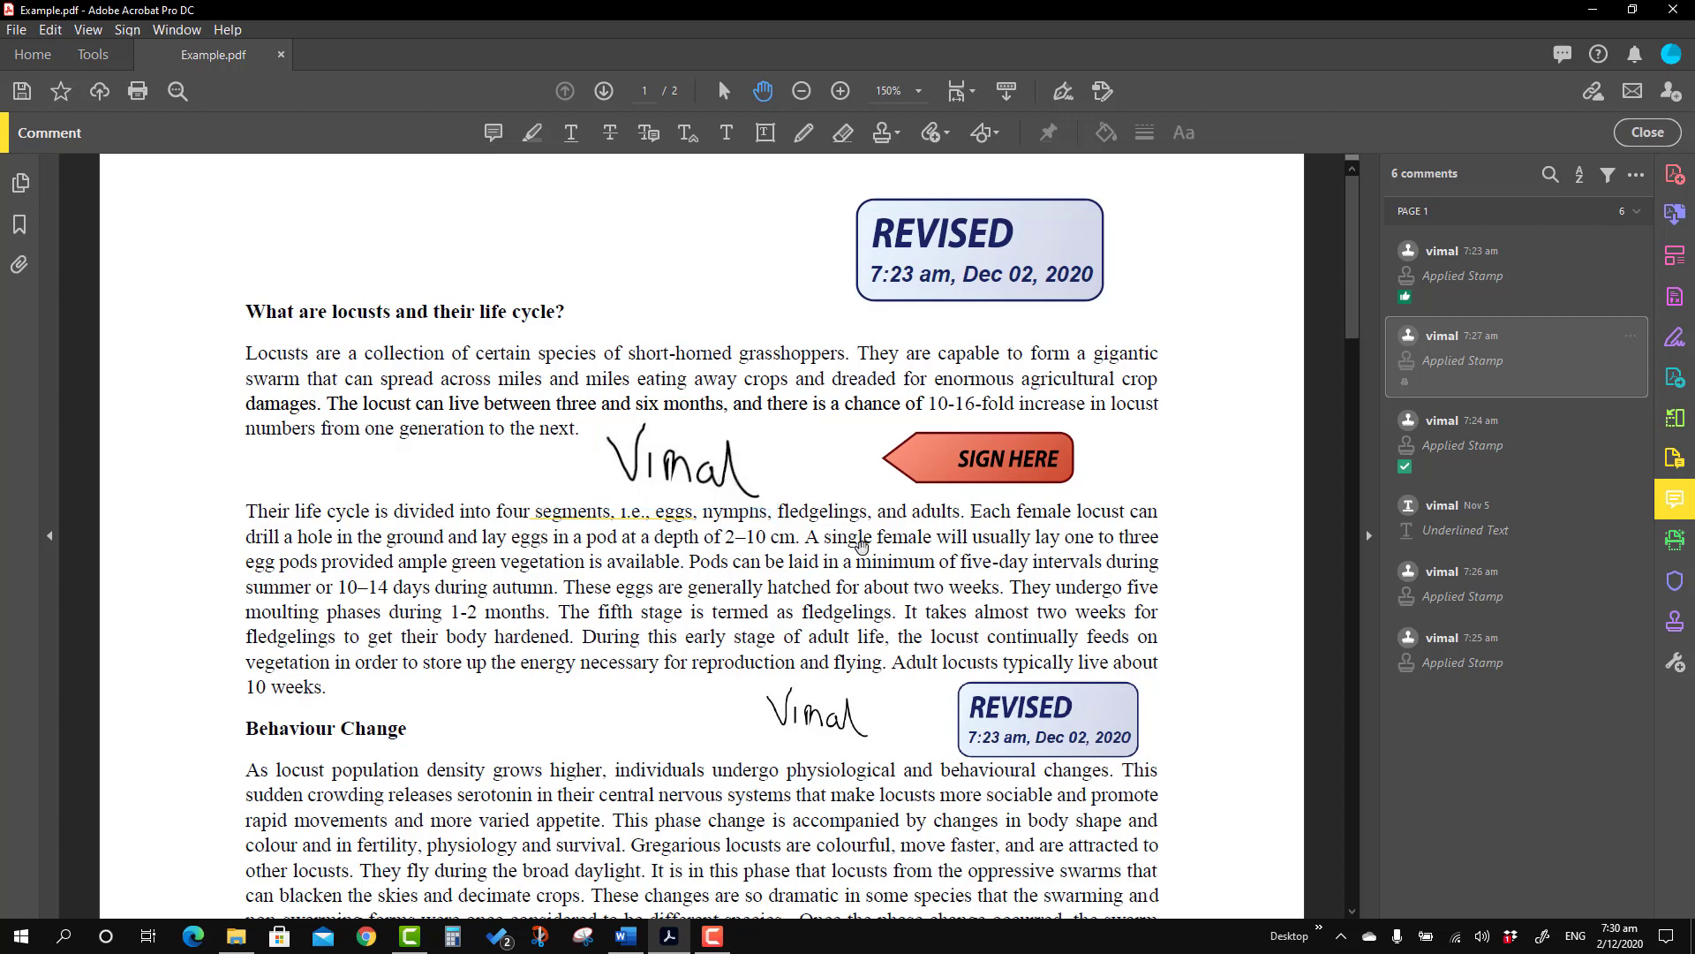
{"action": "left_click", "coordinate": [966, 475]}
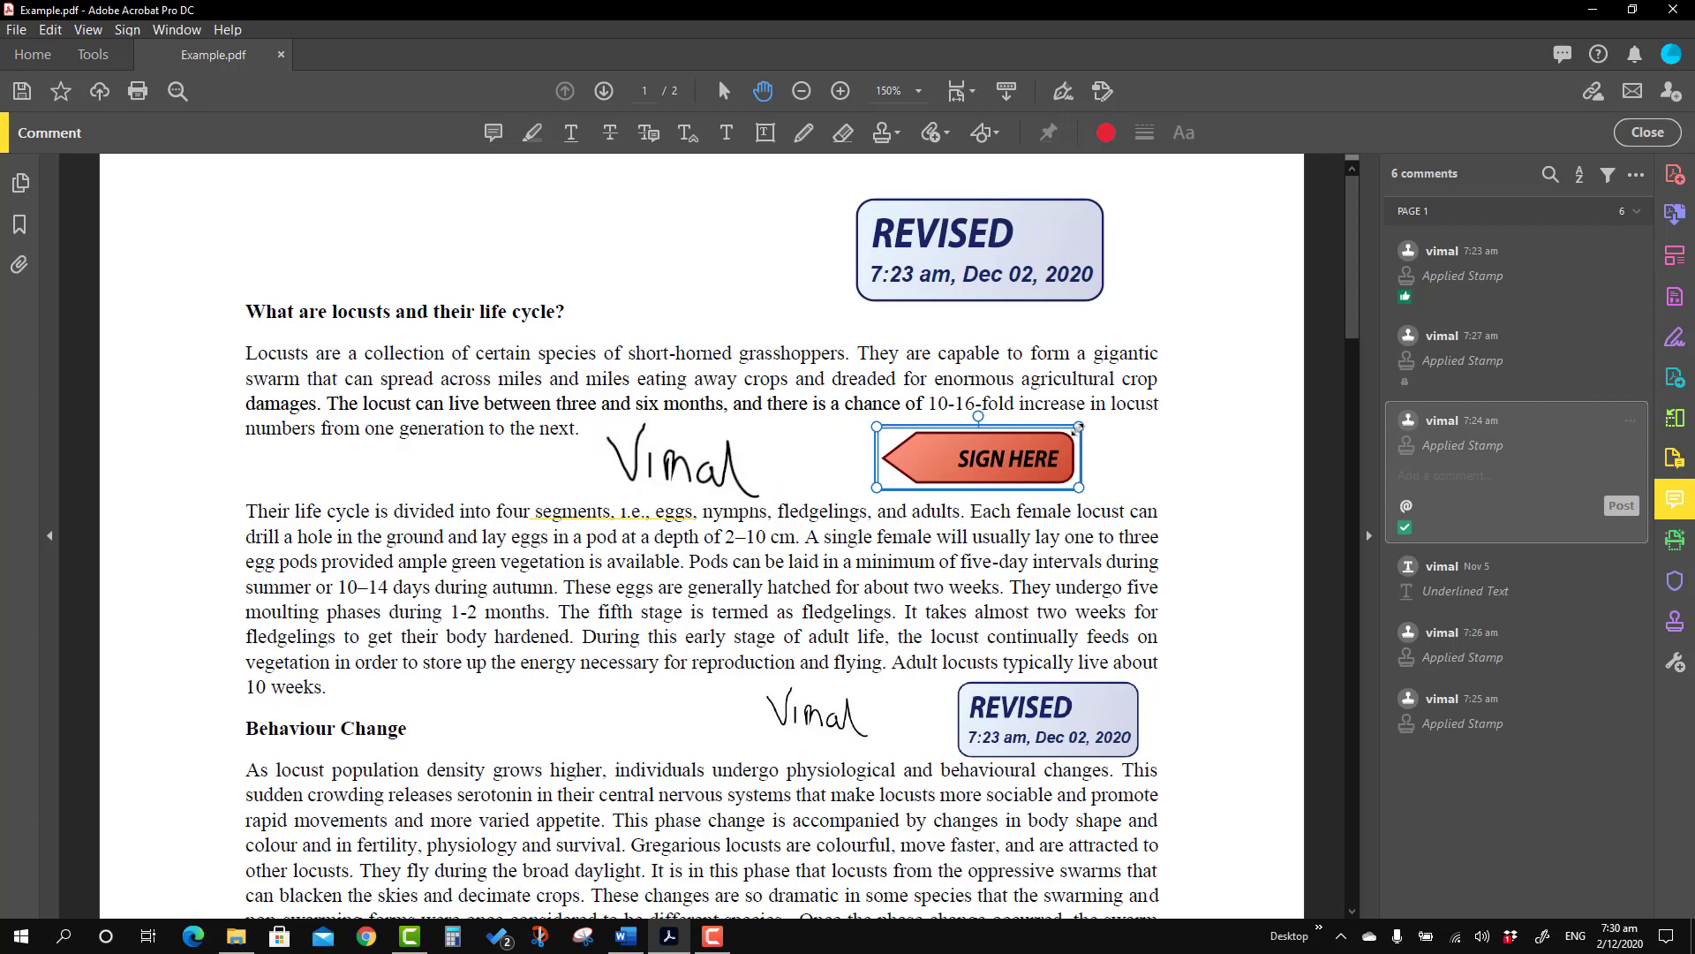
{"action": "mouse_move", "coordinate": [1079, 428]}
{"action": "left_mouse_down"}
{"action": "mouse_move", "coordinate": [1131, 391]}
{"action": "mouse_move", "coordinate": [1057, 433]}
{"action": "left_mouse_up"}
{"action": "right_click", "coordinate": [1013, 465]}
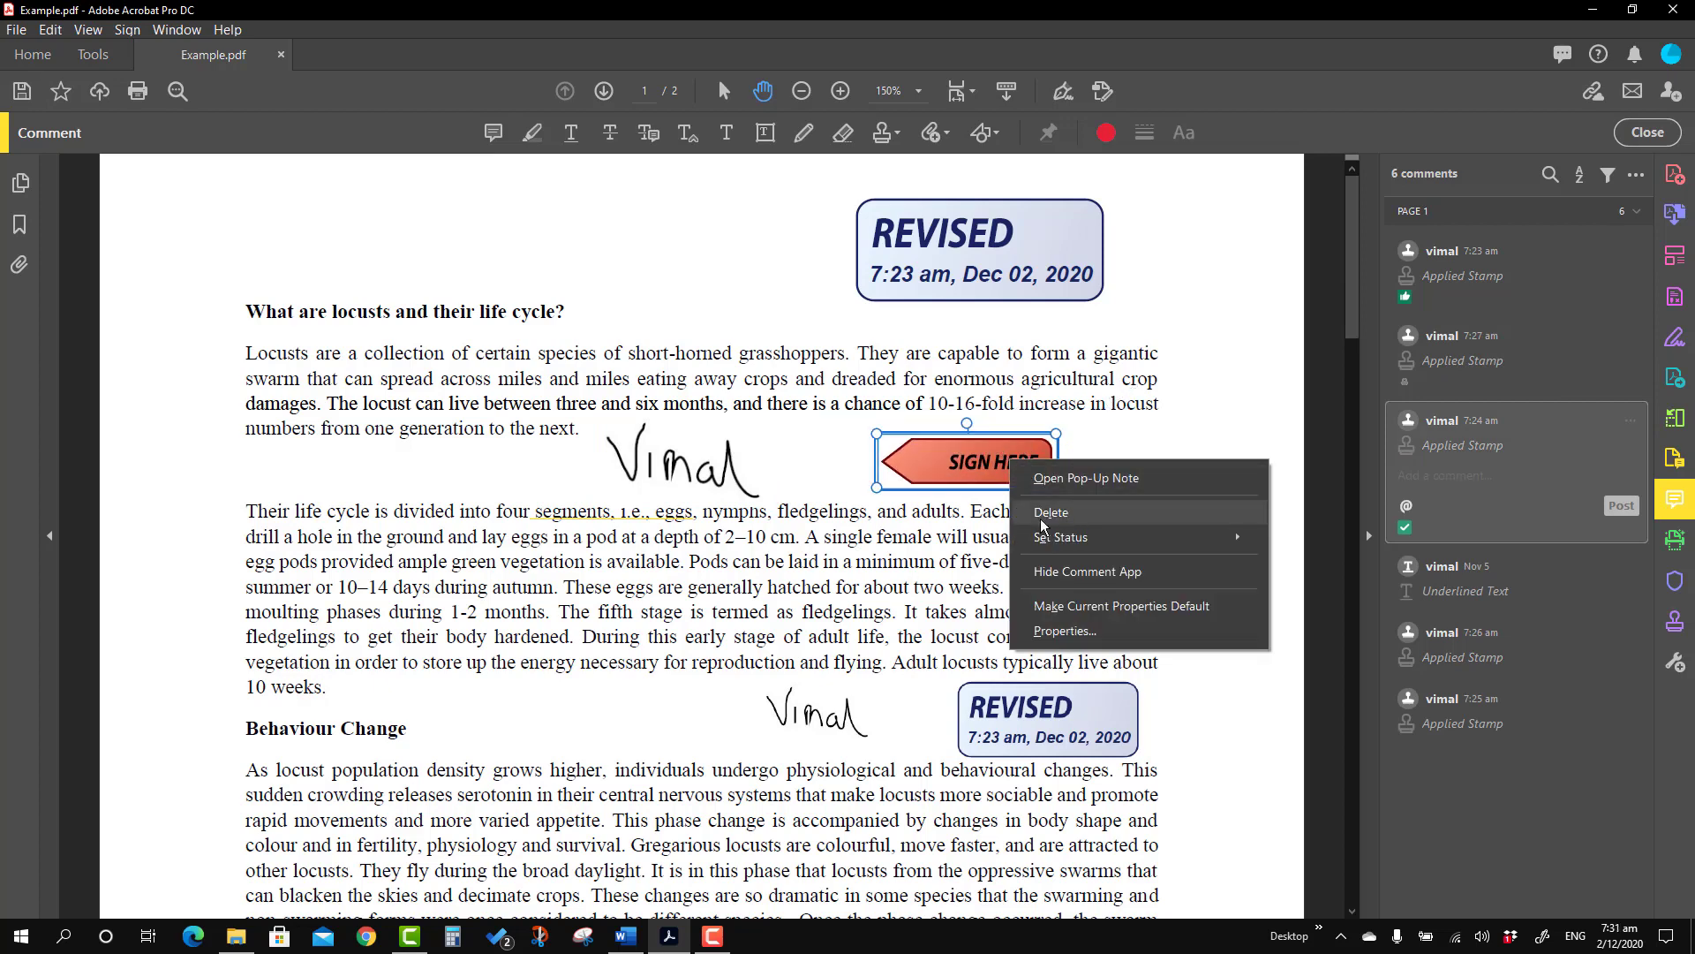
{"action": "left_click", "coordinate": [894, 570]}
{"action": "left_click", "coordinate": [1000, 477]}
{"action": "key", "text": "Delete"}
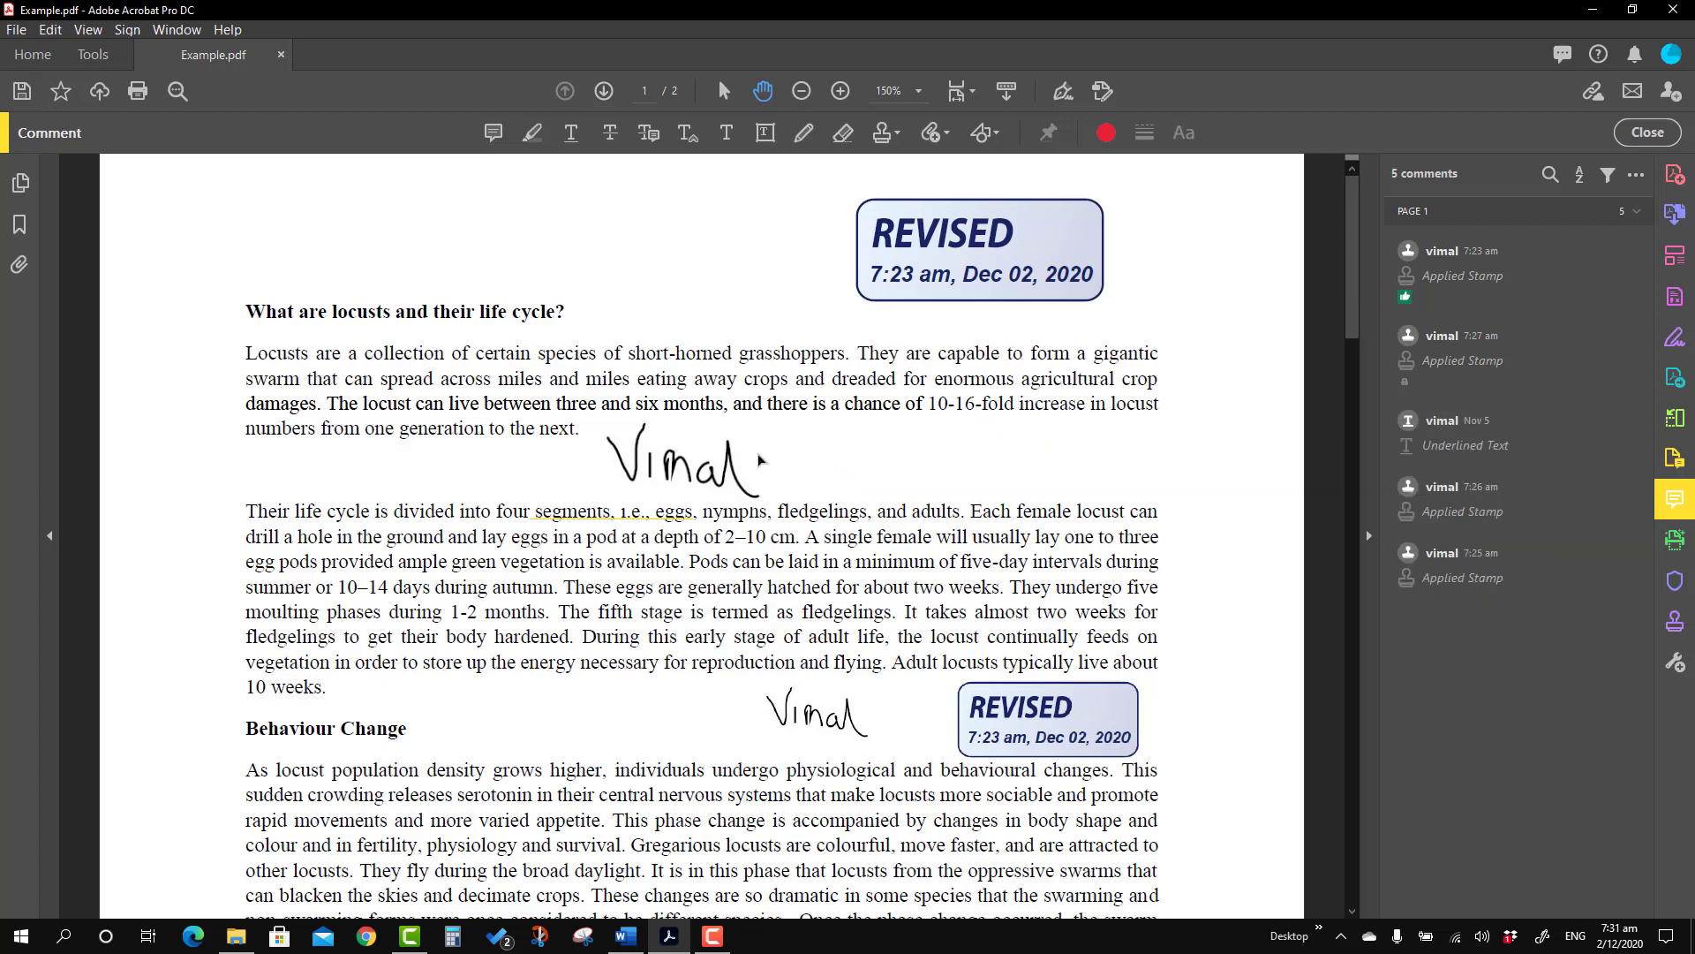
- Untick Locked in the middle signature stamp's Properties and confirm Delete is available again
{"action": "left_click", "coordinate": [700, 476]}
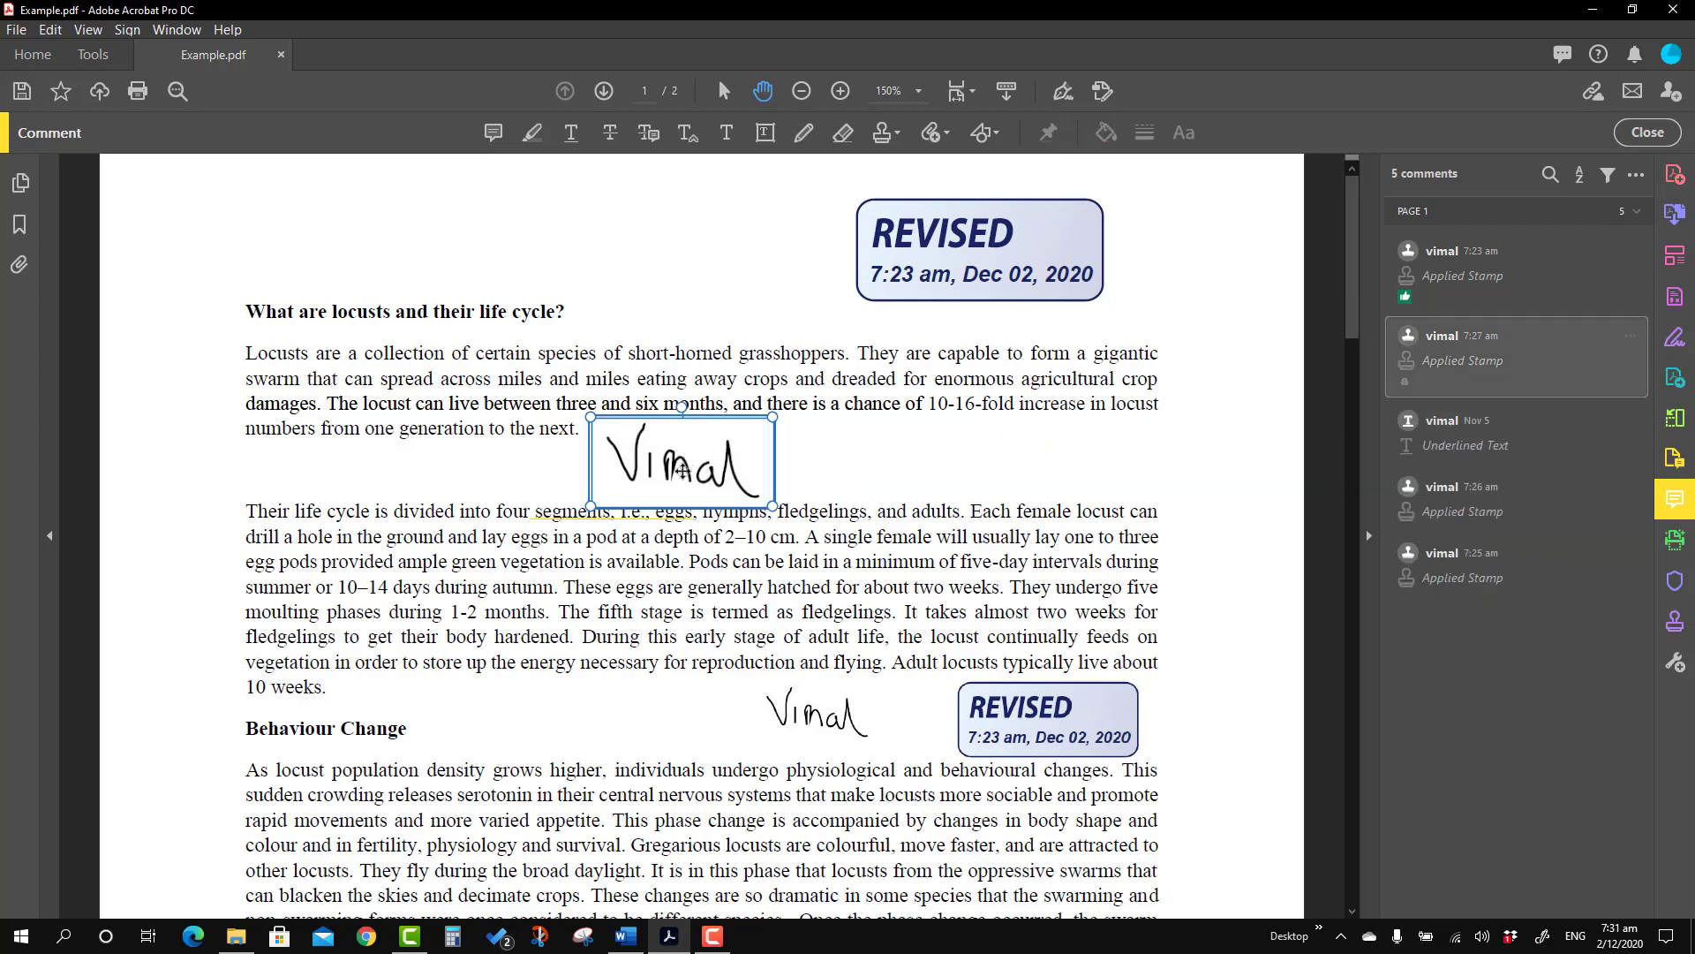
{"action": "right_click", "coordinate": [683, 471]}
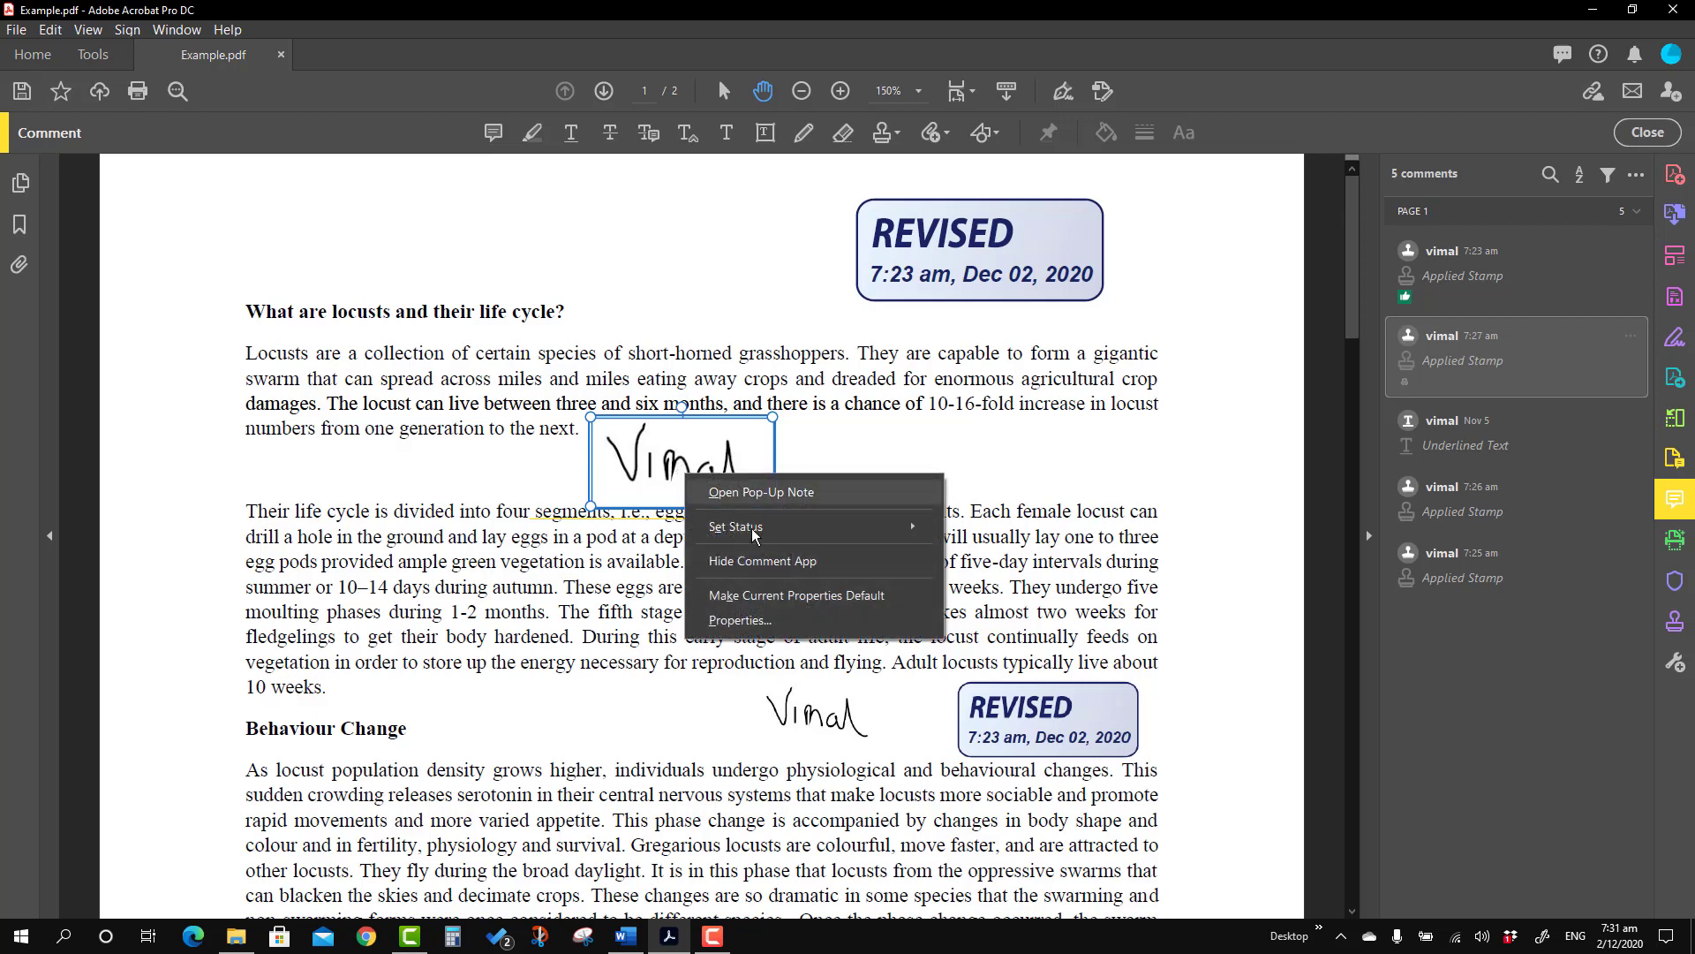
{"action": "left_click", "coordinate": [765, 622]}
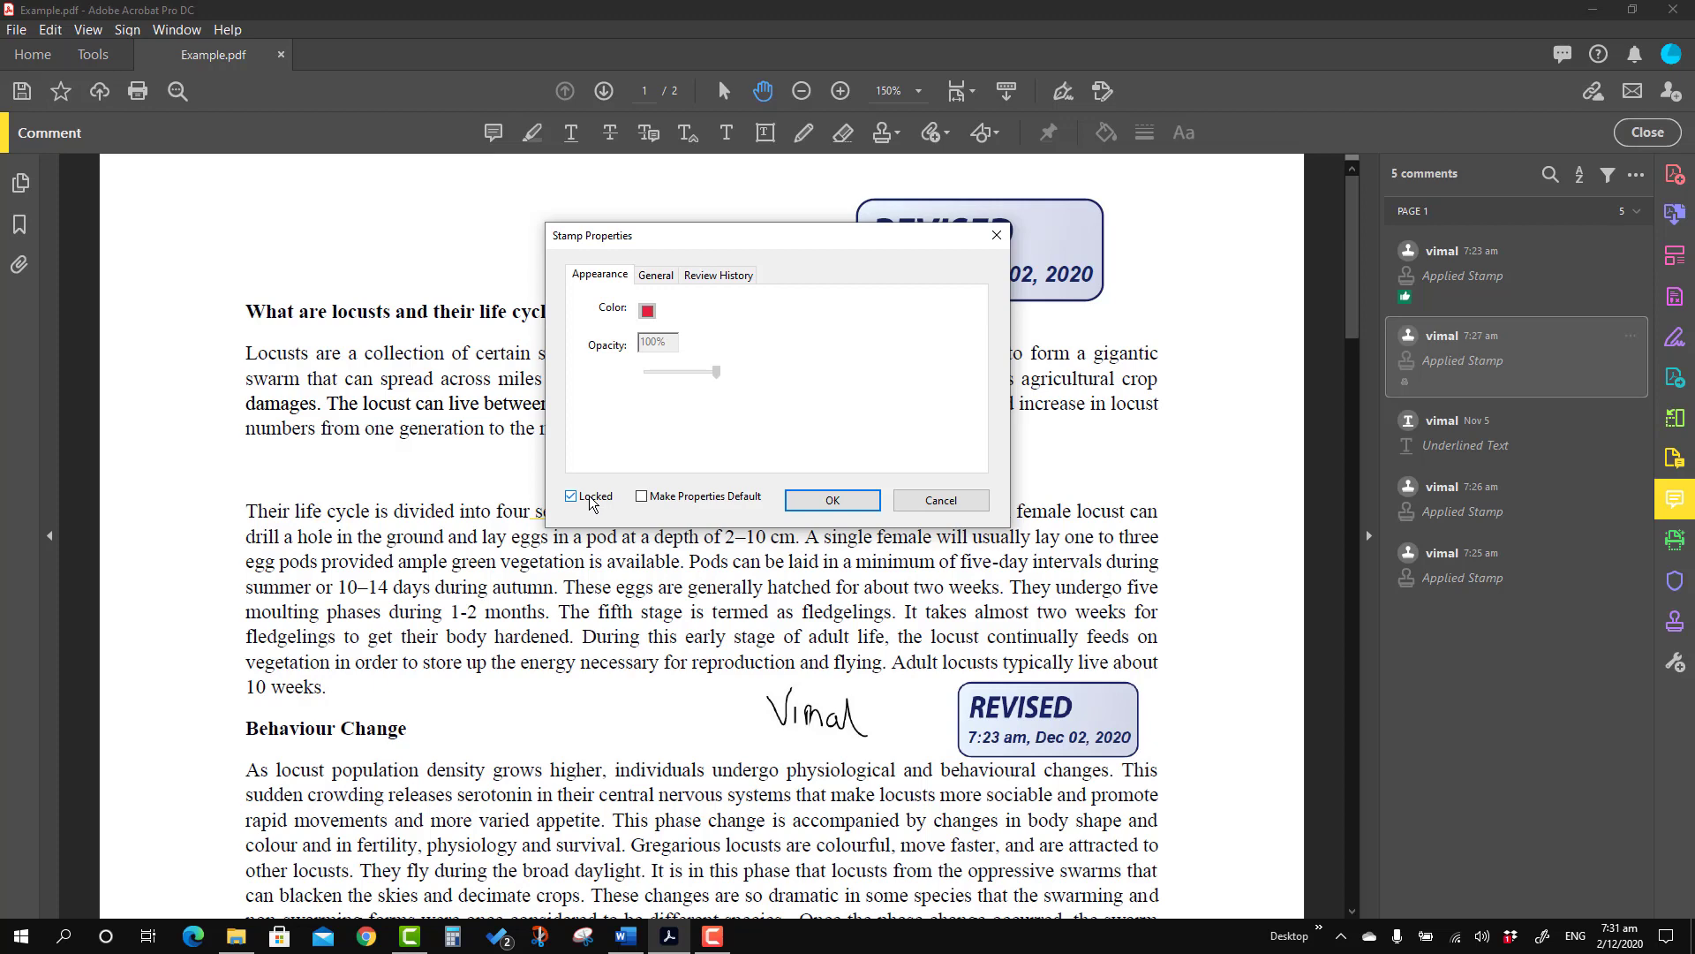
{"action": "left_click", "coordinate": [590, 502]}
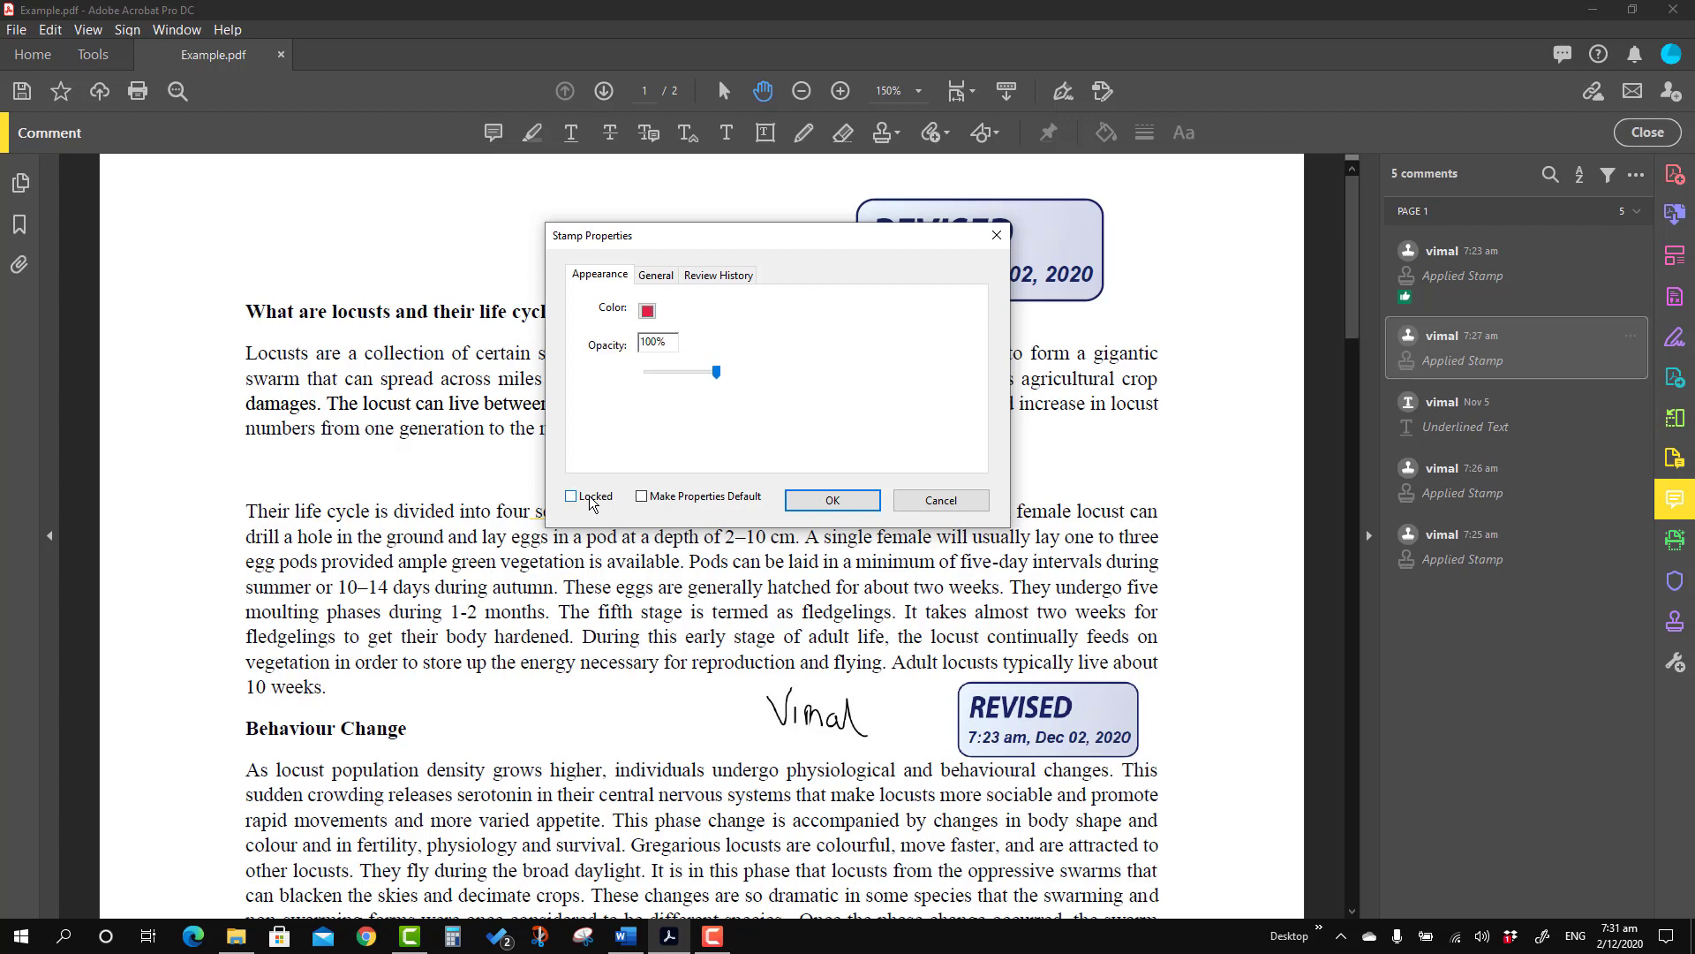
{"action": "left_click", "coordinate": [818, 505]}
{"action": "left_click", "coordinate": [882, 496]}
{"action": "right_click", "coordinate": [697, 465]}
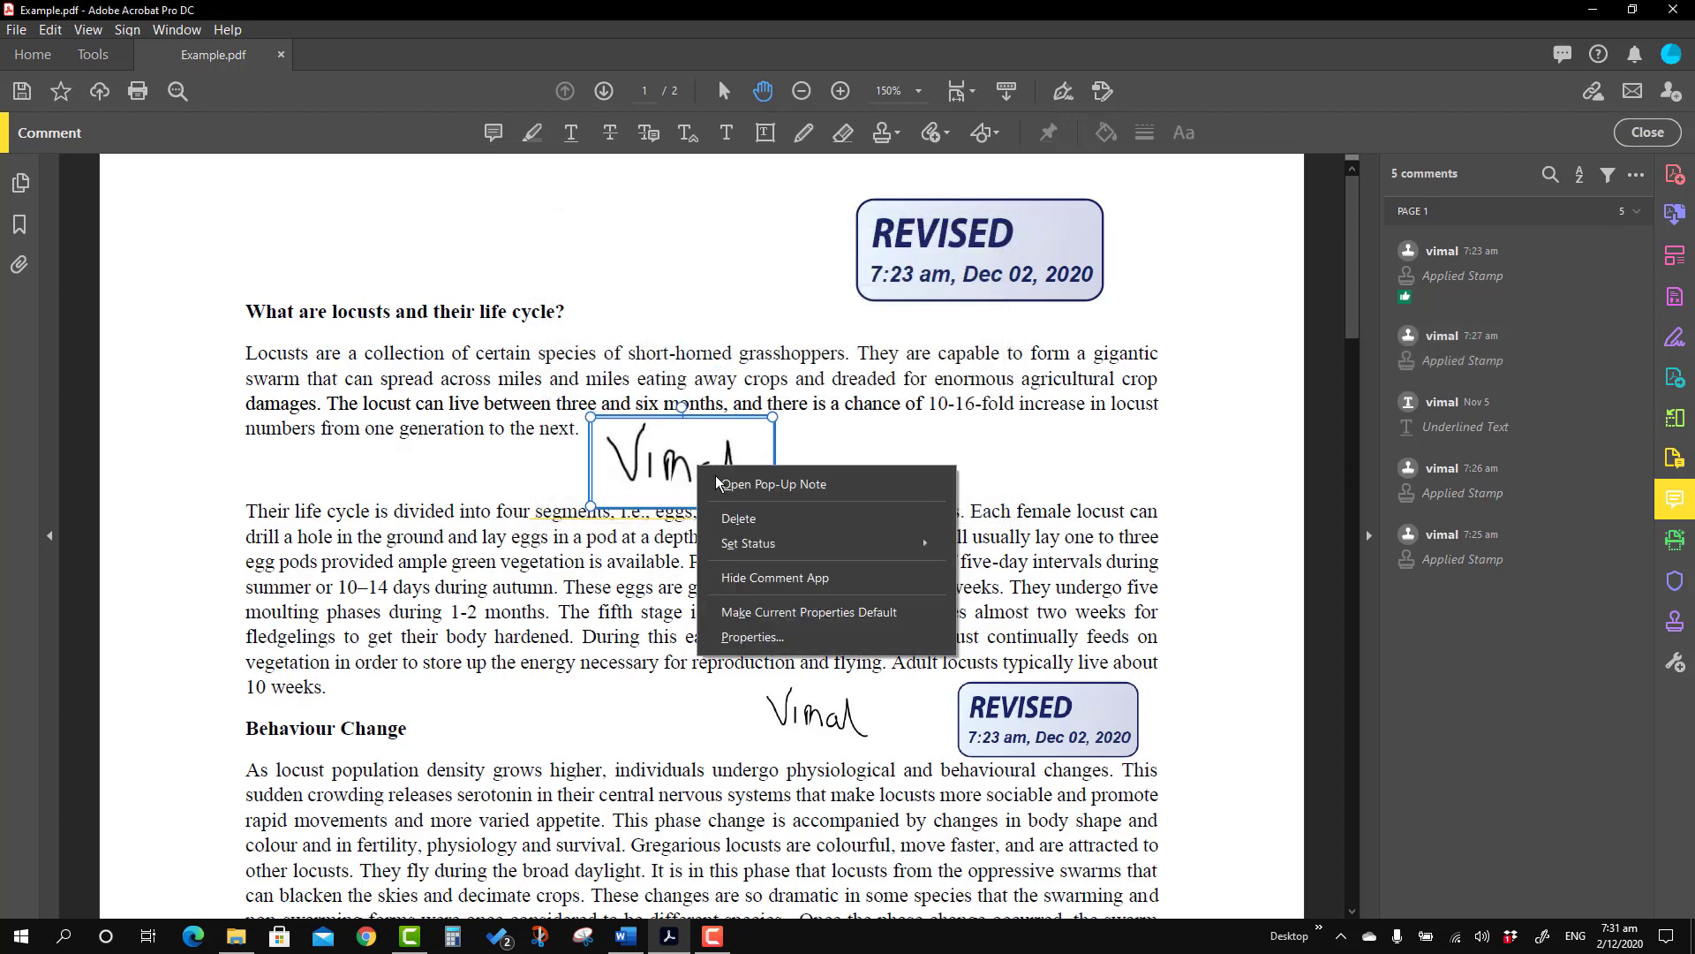